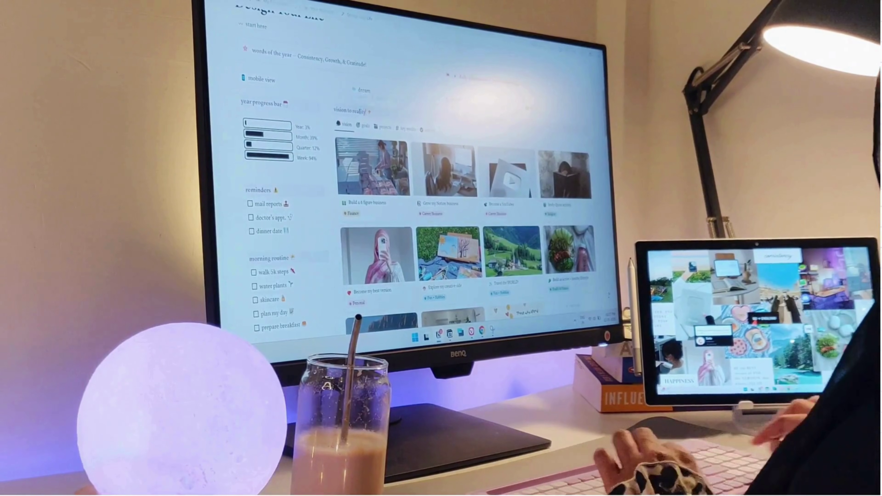
Look over the Design Your Life dashboard, including its vision cards, reminders and routine checklists
scroll(428, 173, "down", 3)
scroll(428, 172, "down", 6)
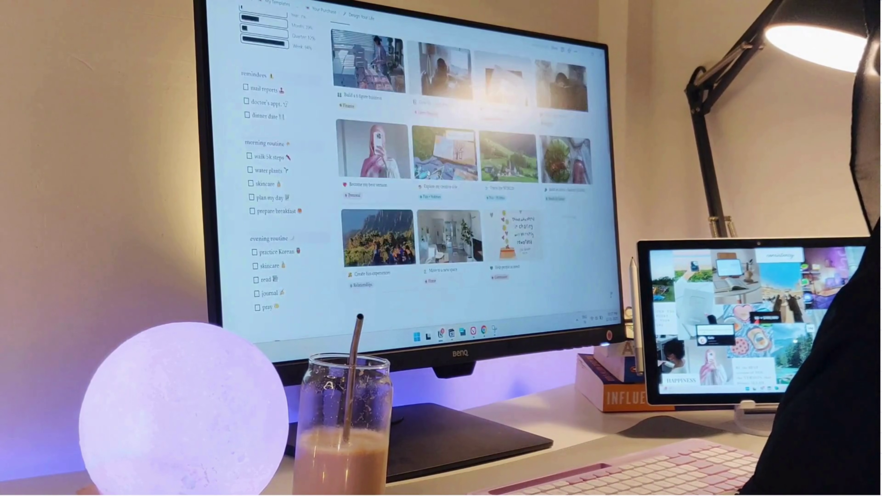
scroll(428, 172, "down", 3)
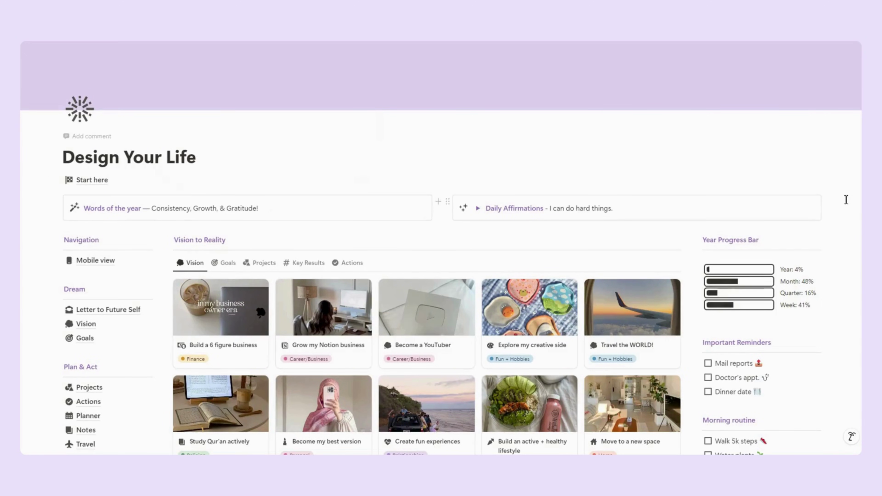
scroll(846, 200, "down", 4)
scroll(846, 200, "up", 4)
scroll(764, 200, "down", 5)
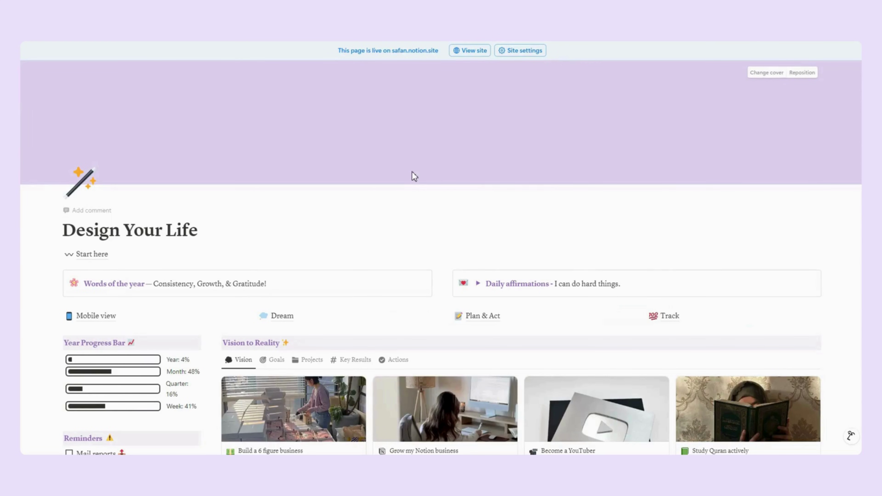
scroll(415, 176, "down", 3)
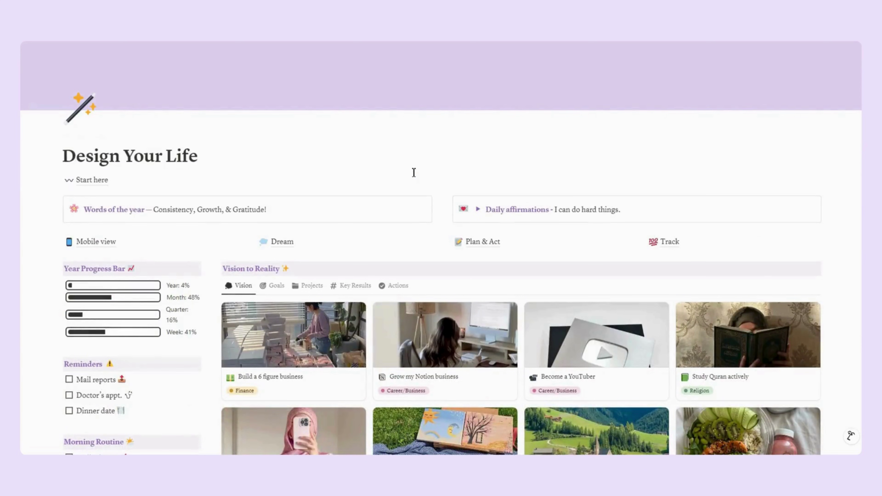
scroll(413, 172, "down", 2)
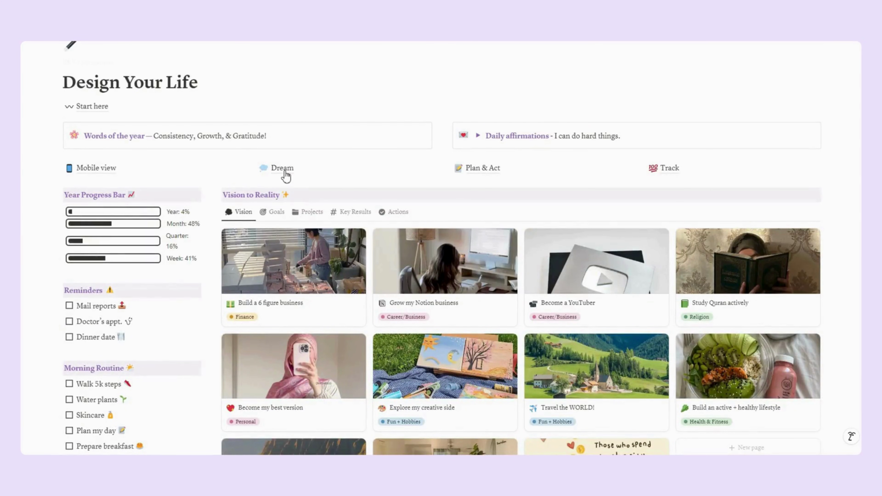
Open the Dream page and show its overview as the Vision Board
mouse_move(281, 172)
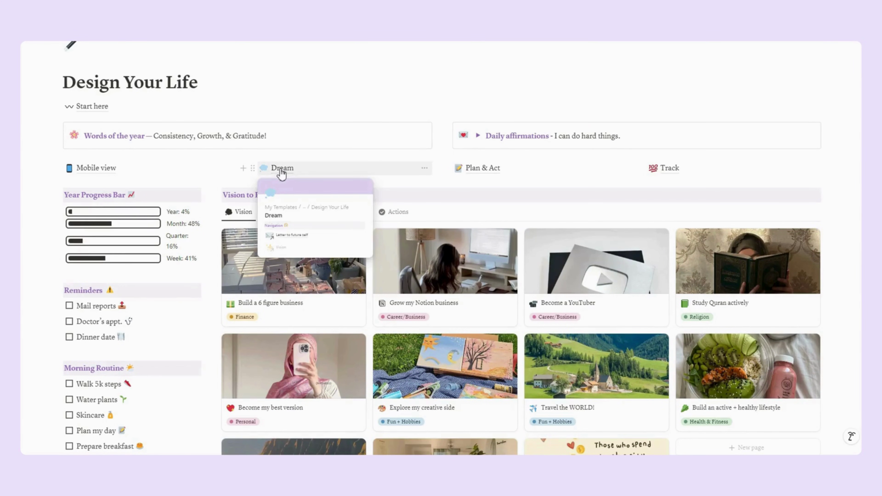
left_click(281, 171)
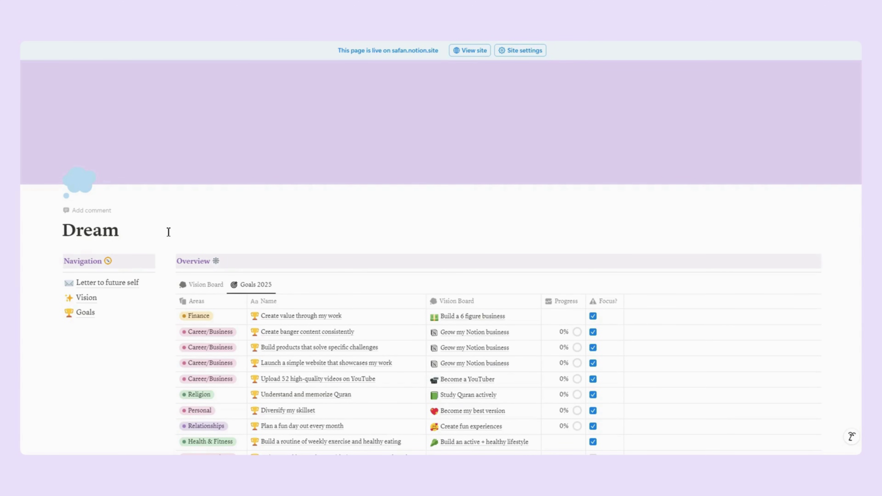
scroll(168, 232, "down", 4)
scroll(167, 305, "up", 2)
left_click(204, 214)
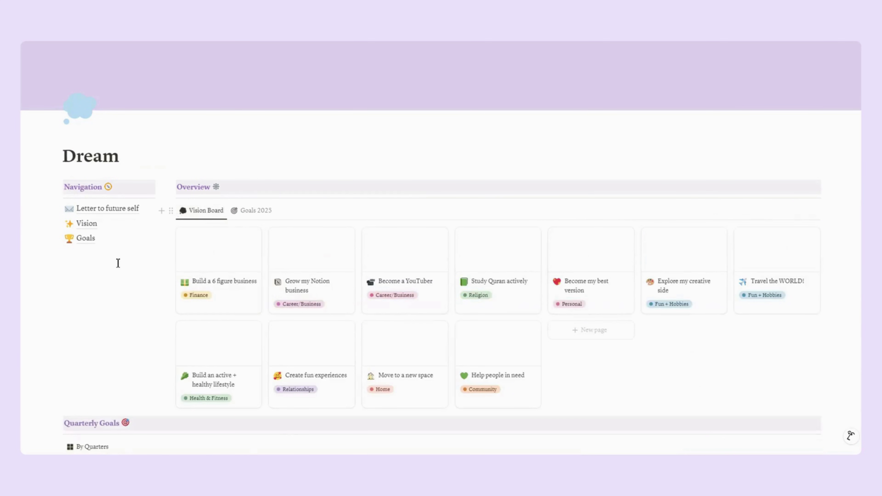
scroll(118, 264, "down", 2)
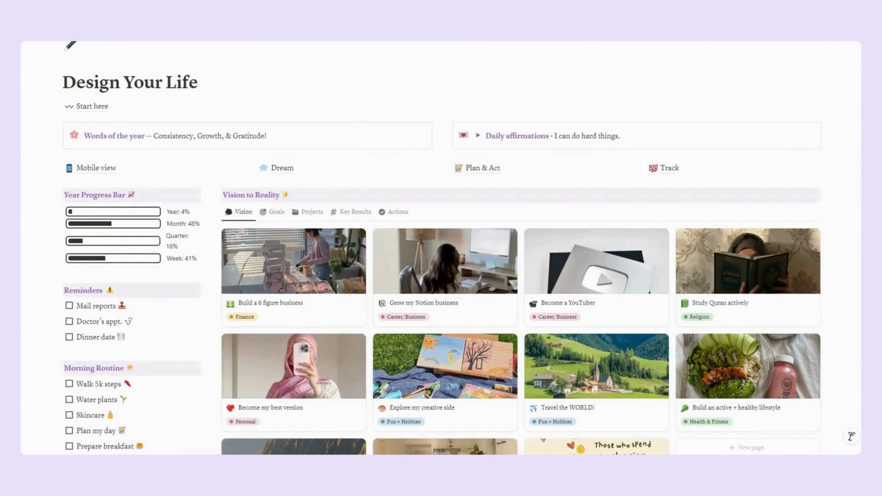
Look over the Dream page's vision cards and quarterly goals, and switch the overview to Goals 2025
scroll(313, 271, "down", 2)
scroll(341, 55, "up", 2)
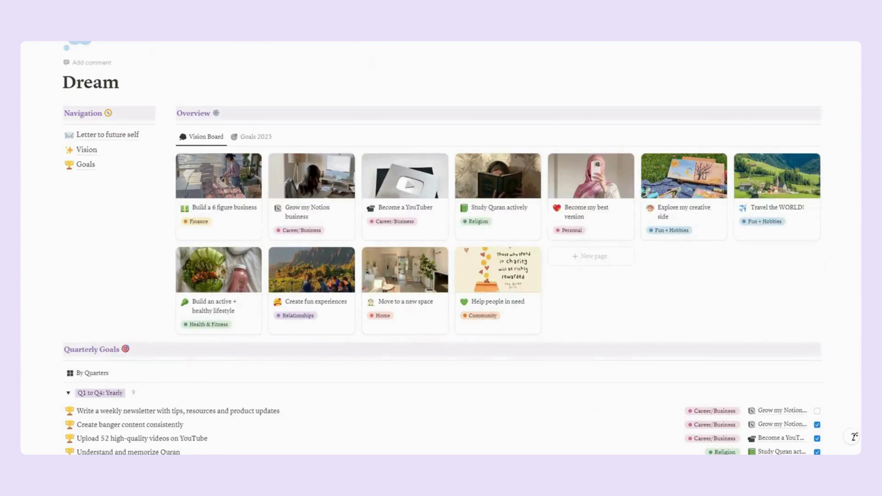
left_click(247, 139)
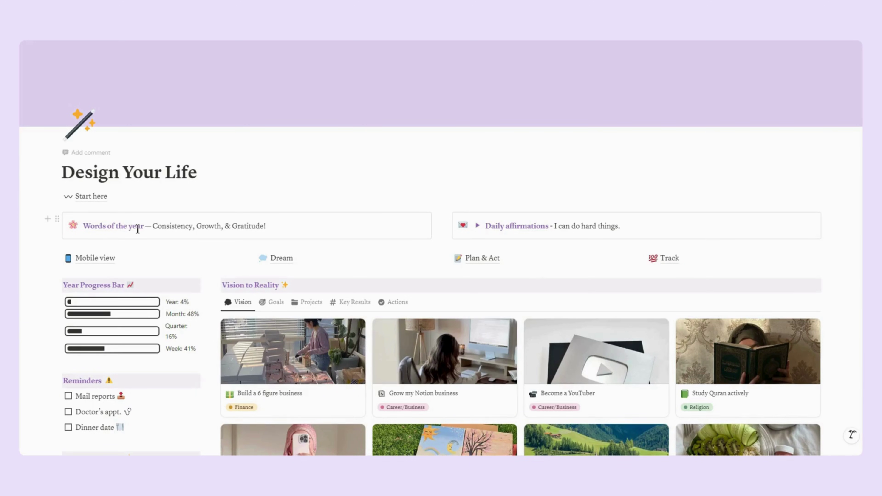
Expand the Daily affirmations on the Design Your Life dashboard and collapse them again
left_click(478, 227)
left_click(478, 226)
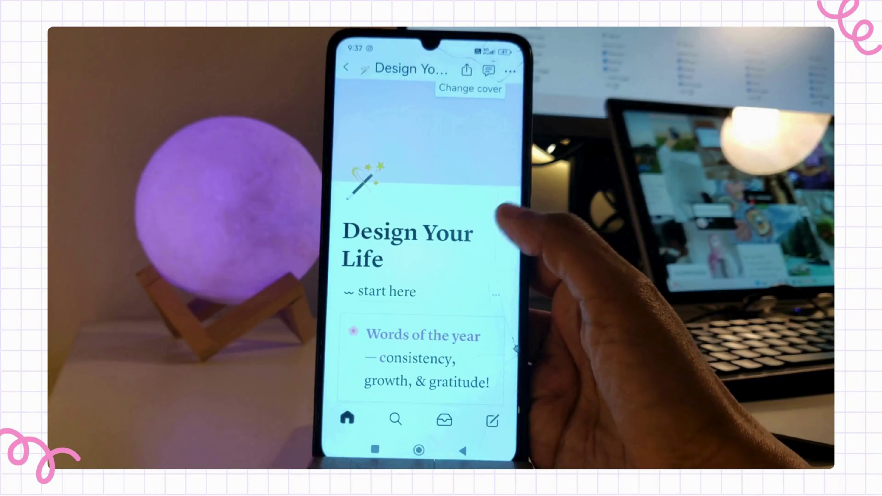
On the phone, open the Mobile view page and check off "wake up at 5" and "sunscreen" in today's daily habits
scroll(427, 278, "down", 5)
left_click(382, 201)
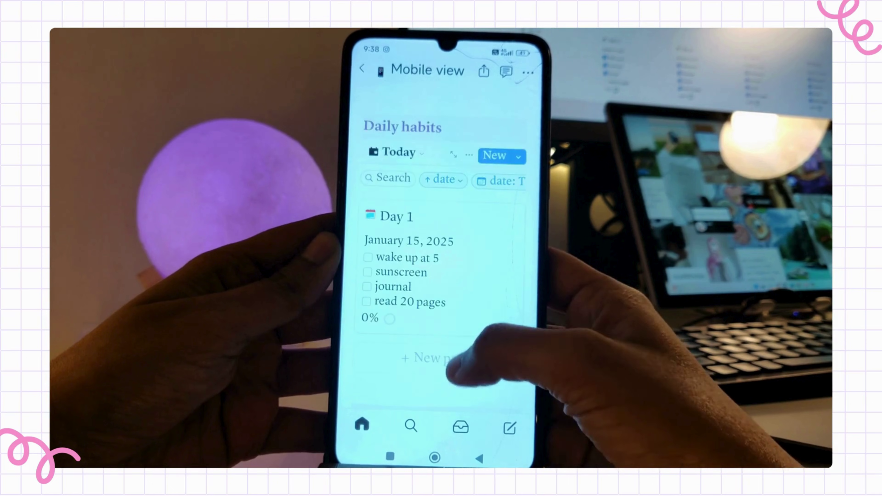
scroll(431, 243, "down", 2)
left_click(369, 195)
left_click(369, 210)
Review today's income and expenses in the mobile view, opening today's education expense and returning
scroll(434, 278, "down", 5)
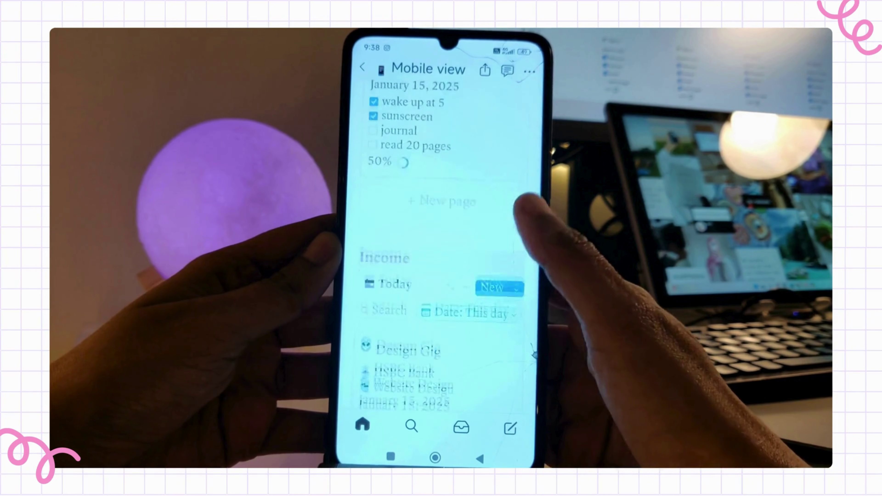
scroll(441, 278, "down", 5)
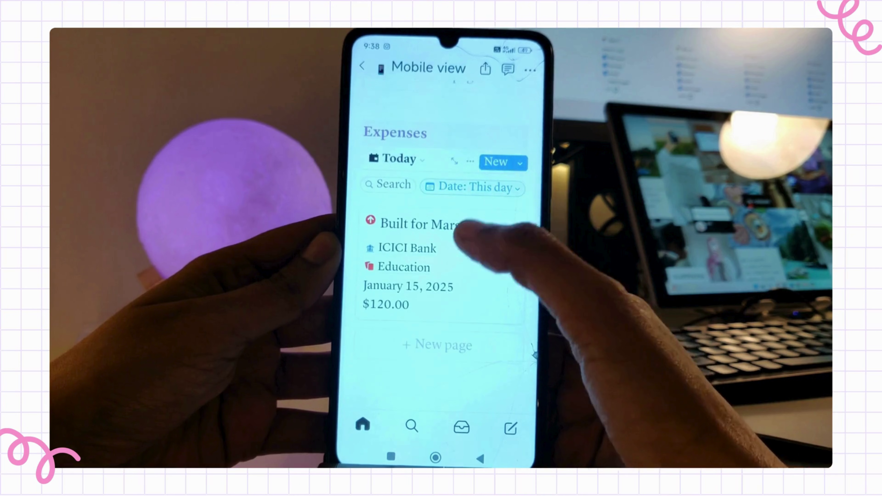
left_click(420, 225)
left_click(362, 66)
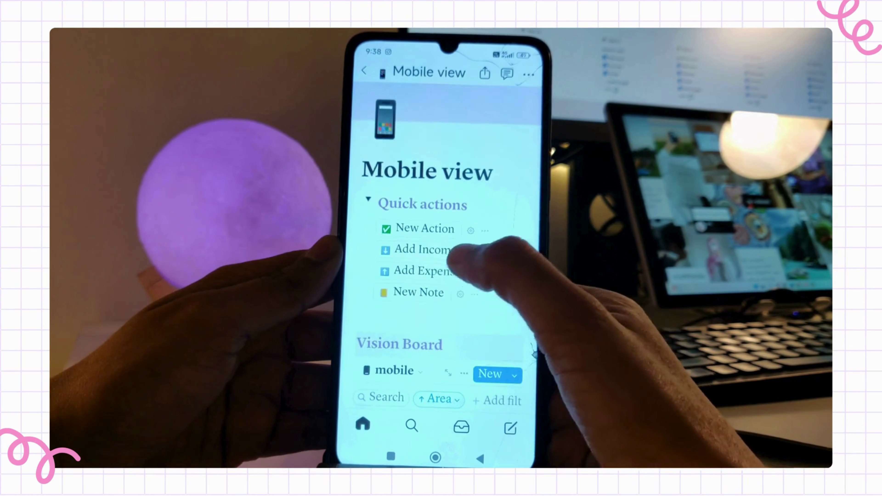
Start a new expense named Coffee with the date January 15, 2025 and an amount of 50
left_click(429, 271)
type("Coffee")
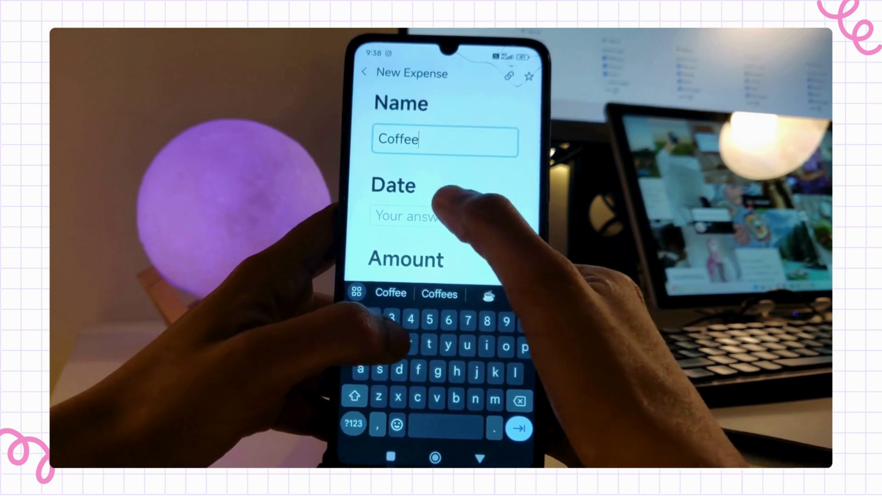
left_click(427, 213)
left_click(515, 82)
left_click(444, 295)
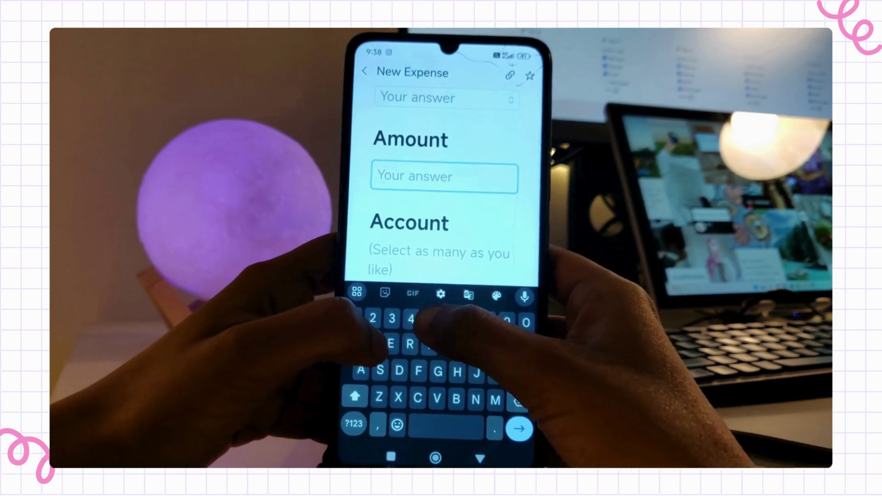
type("50")
scroll(441, 174, "up", 3)
left_click(427, 172)
left_click(516, 65)
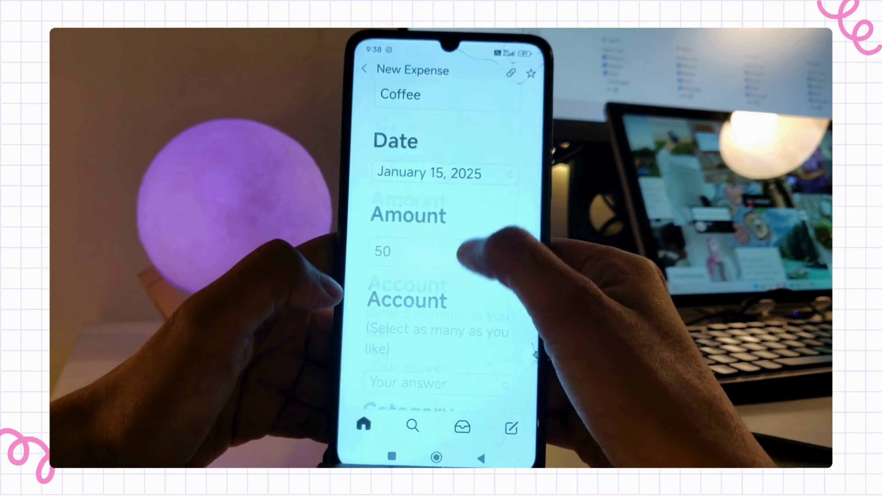
Assign the Coffee expense to the HSBC Bank account and choose its category
scroll(441, 243, "down", 3)
left_click(441, 265)
left_click(424, 150)
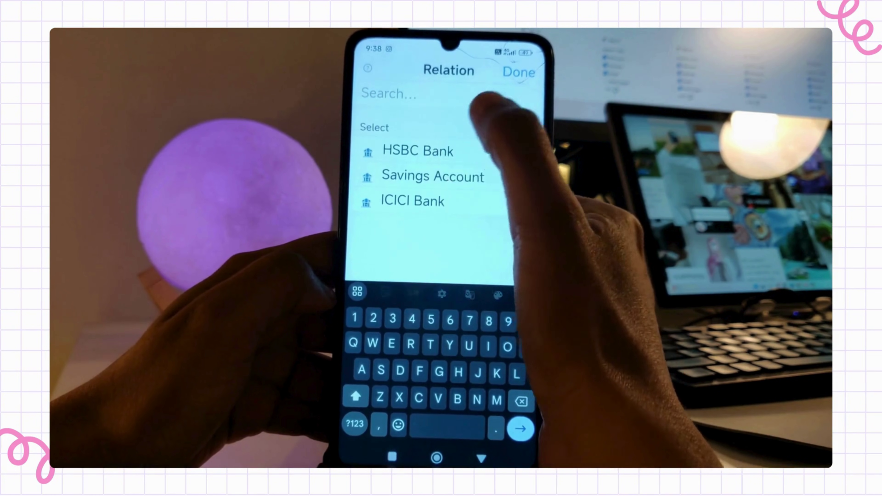
left_click(518, 70)
scroll(441, 243, "down", 3)
left_click(428, 287)
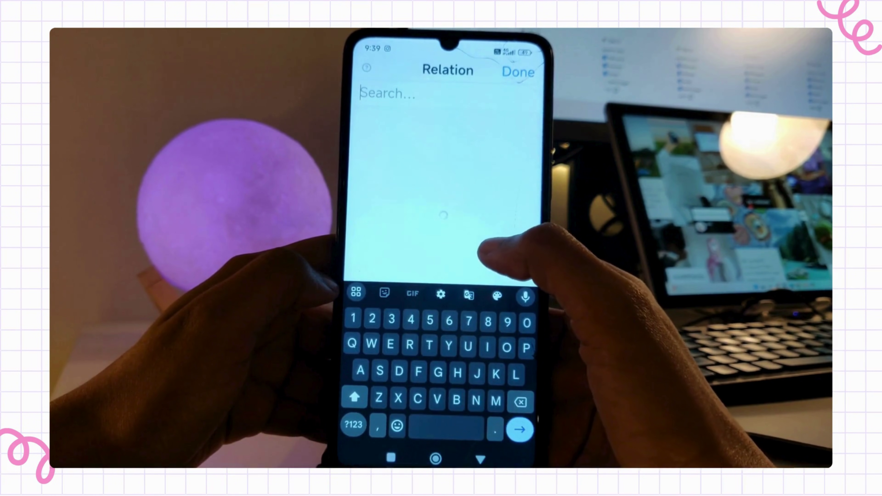
scroll(441, 208, "down", 1)
left_click(433, 268)
left_click(518, 71)
Link the Coffee expense to the month January 2025 and to Year 2025
scroll(441, 244, "down", 3)
left_click(431, 332)
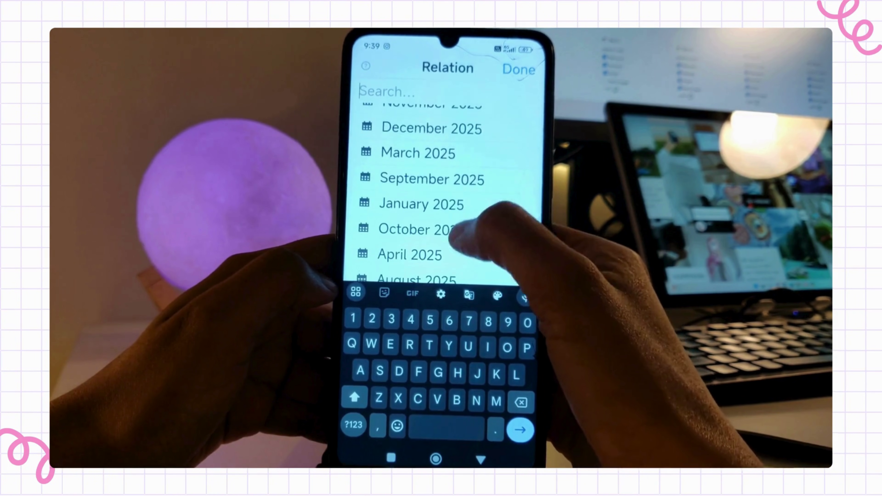
left_click(422, 204)
left_click(519, 69)
scroll(441, 243, "down", 2)
left_click(416, 305)
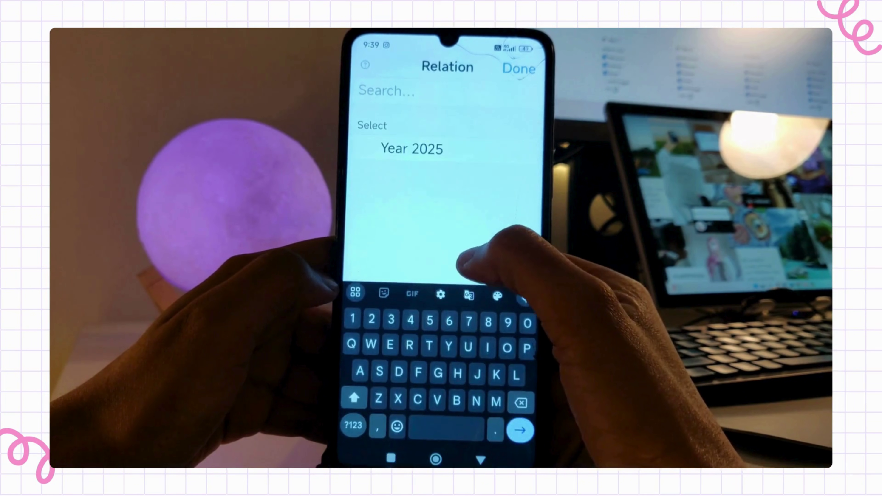
left_click(412, 149)
left_click(519, 69)
Submit the new expense without a subscription and return to the mobile view to check the entries
scroll(441, 244, "down", 2)
left_click(409, 345)
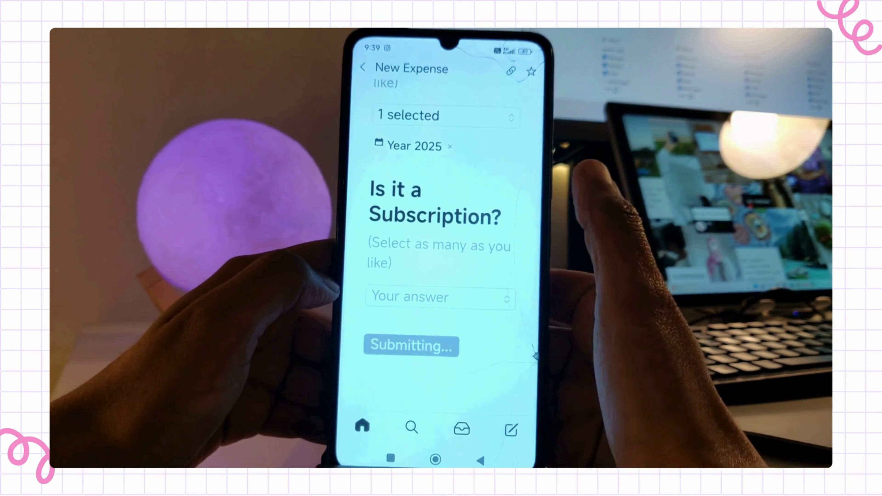
left_click(362, 67)
scroll(494, 243, "down", 5)
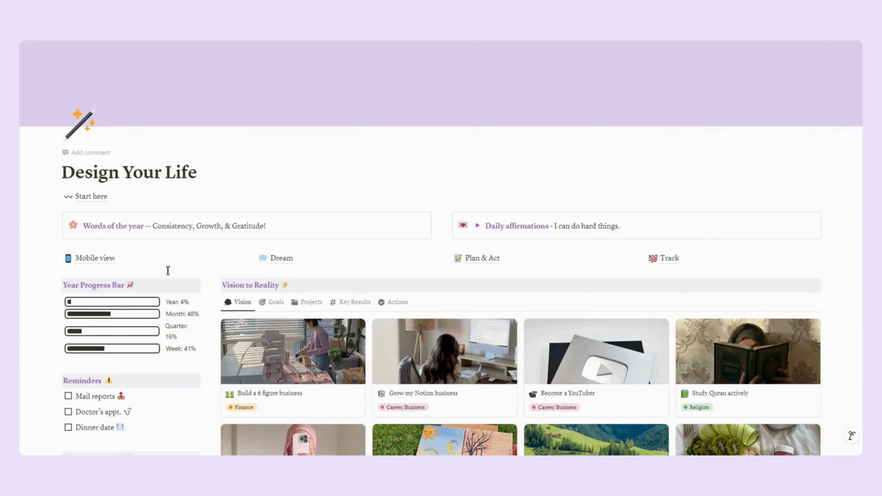
Examine the dashboard's Dream, Plan & Act and Track links, the year progress bar and the routine checklists
mouse_move(284, 263)
mouse_move(466, 261)
mouse_move(660, 264)
scroll(168, 259, "down", 2)
scroll(169, 259, "down", 2)
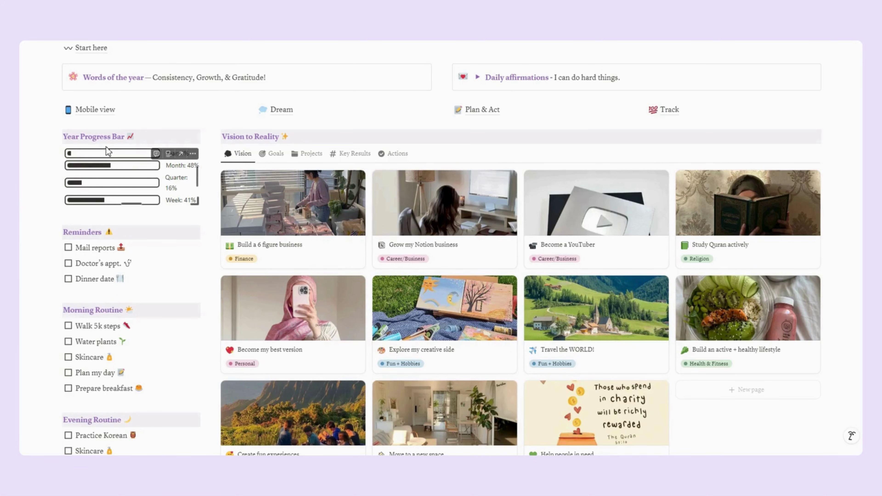
scroll(105, 146, "down", 2)
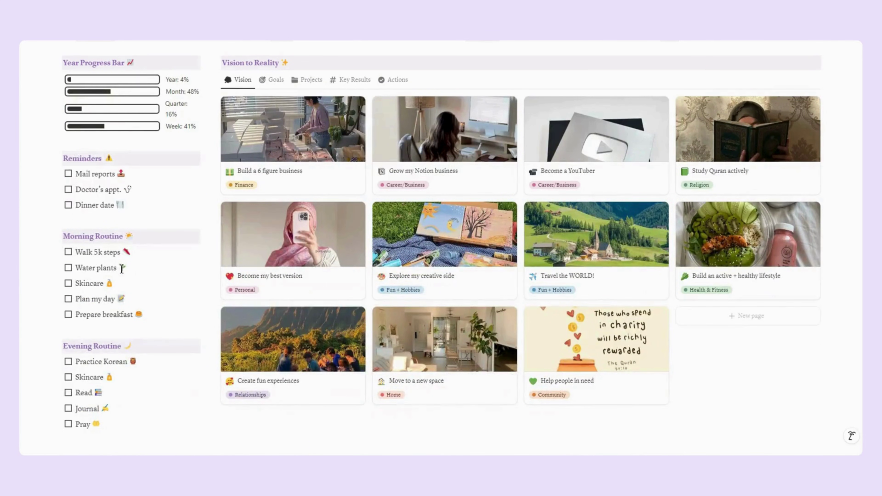
Try replacing the Morning Routine and Evening Routine checklists with the Monthly Planner below the reminders
left_click_drag(42, 232, 162, 404)
key("BackSpace")
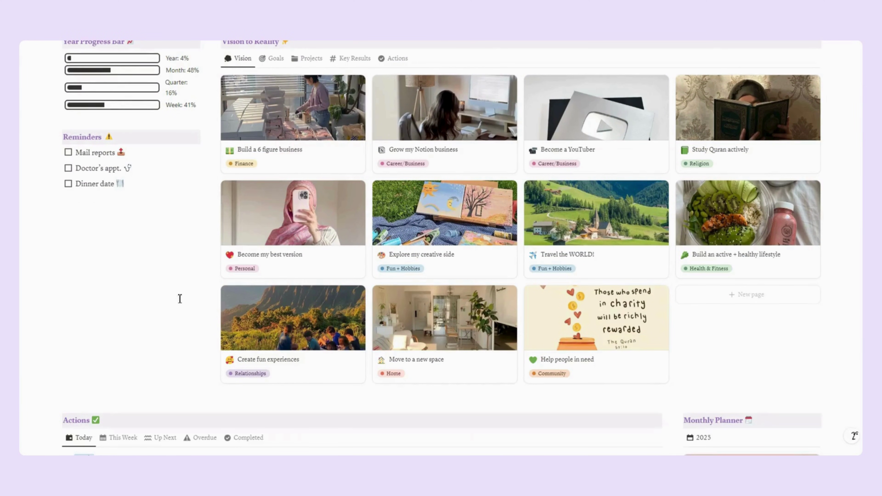
scroll(193, 281, "down", 2)
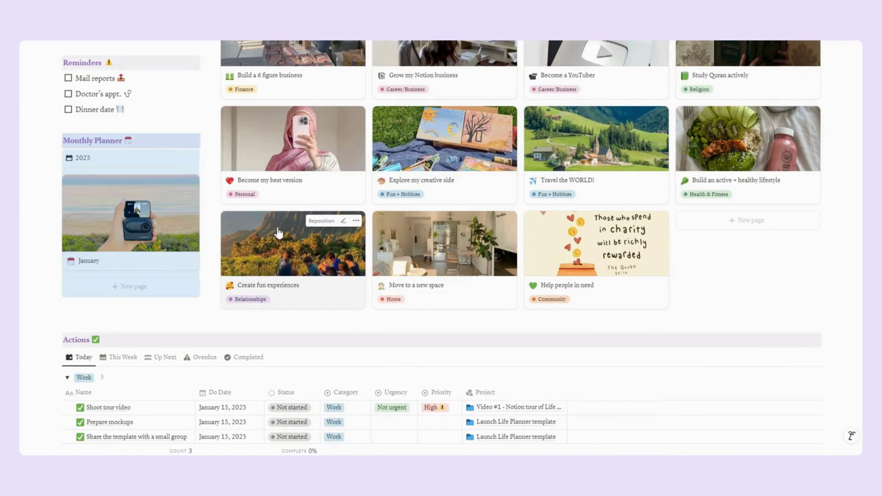
Undo the Monthly Planner move and the deletion of the routine checklists
key("ctrl+z")
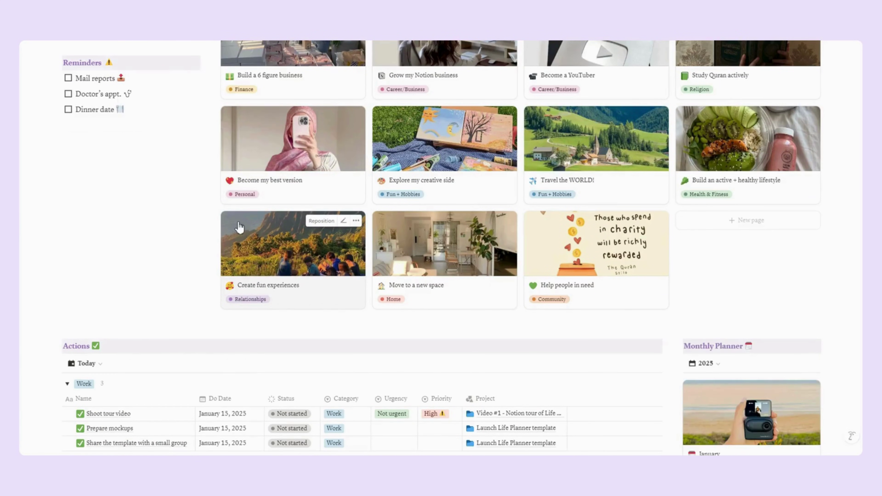
key("ctrl+z")
scroll(213, 221, "up", 8)
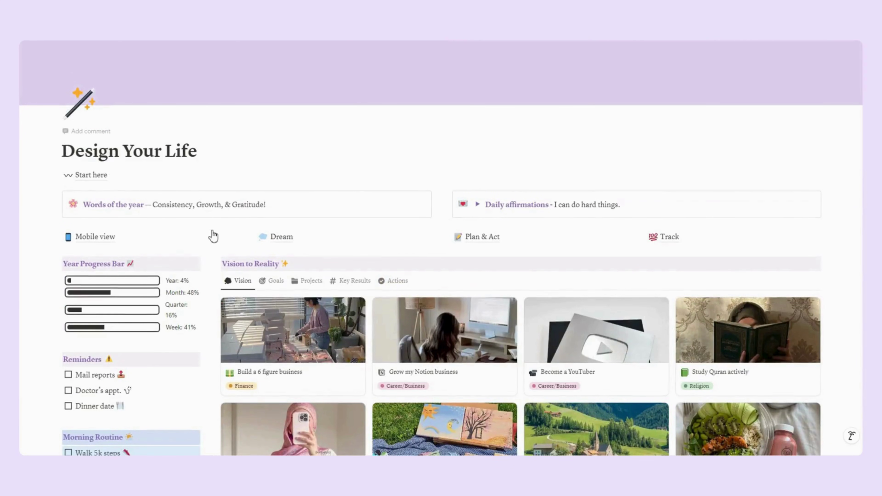
Show the goals and the projects in the Vision to Reality section
scroll(209, 231, "down", 2)
scroll(209, 231, "down", 2)
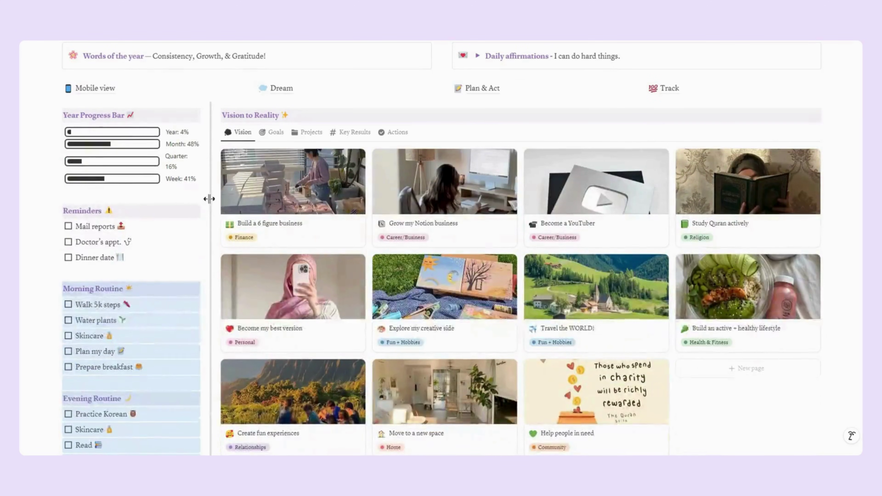
left_click(273, 133)
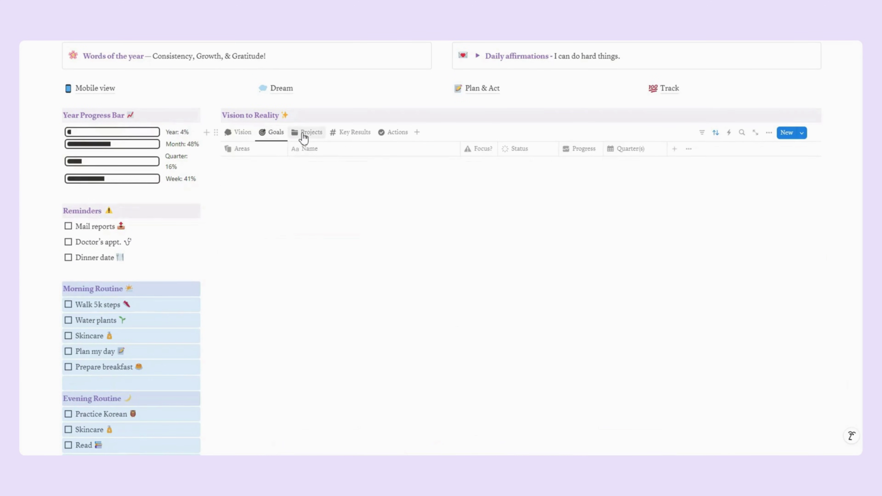
left_click(297, 115)
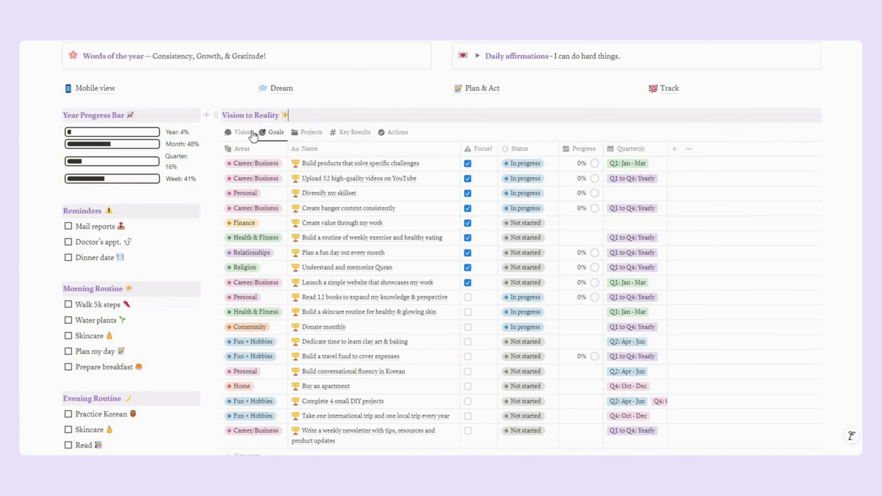
left_click(318, 135)
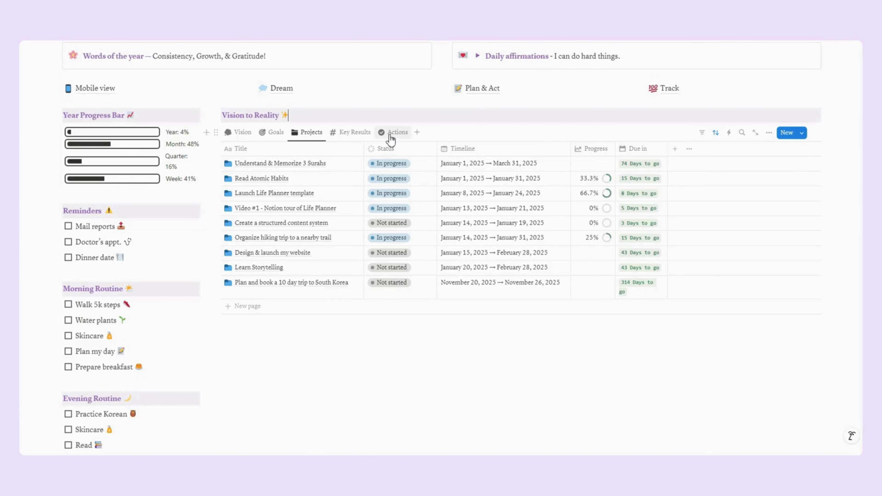
Show the This Week, Up Next, Overdue and Completed views of the Actions section, then return to Today
scroll(291, 236, "down", 12)
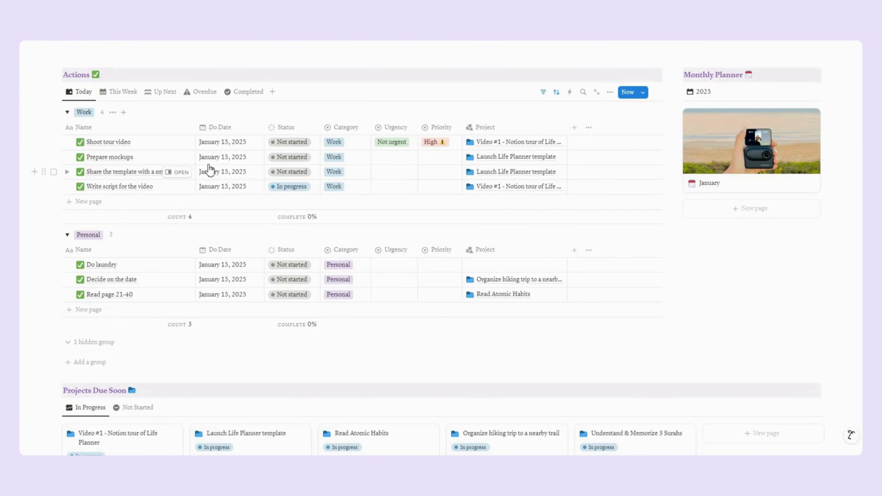
left_click(107, 93)
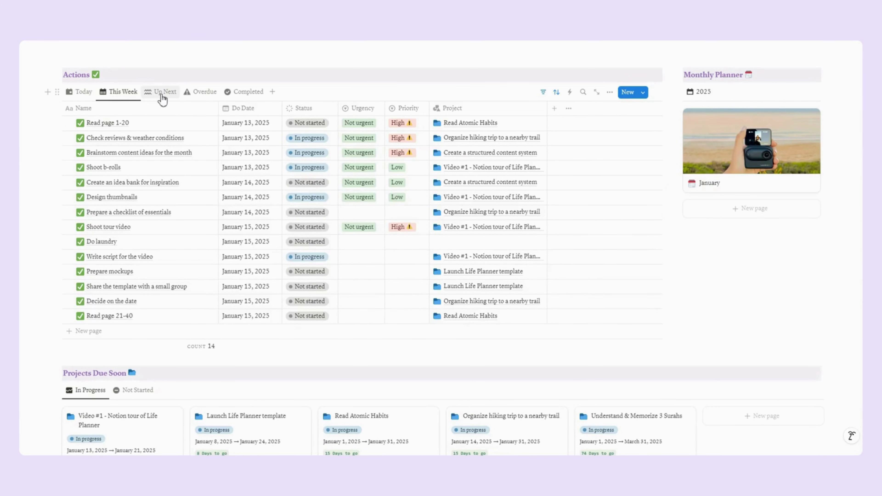
left_click(162, 98)
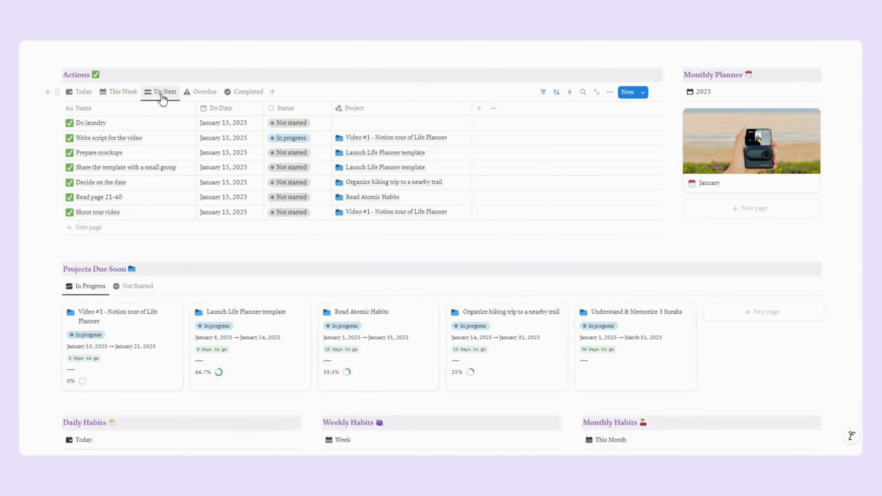
left_click(198, 98)
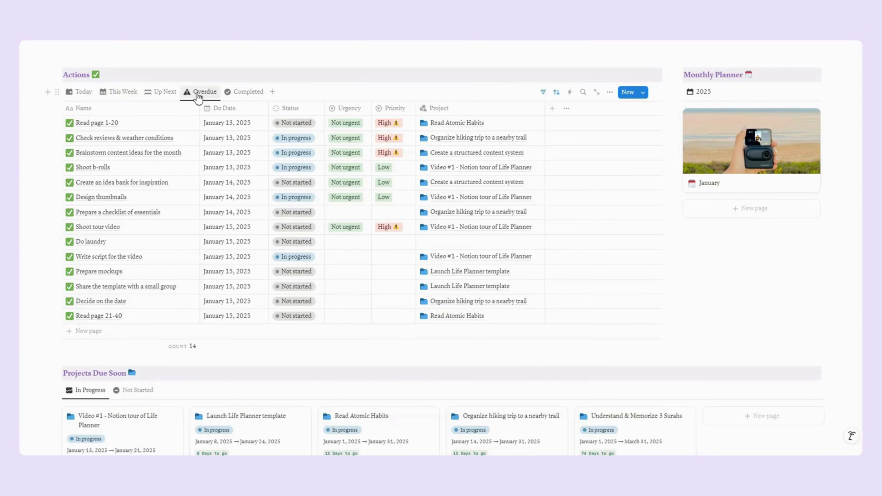
left_click(245, 94)
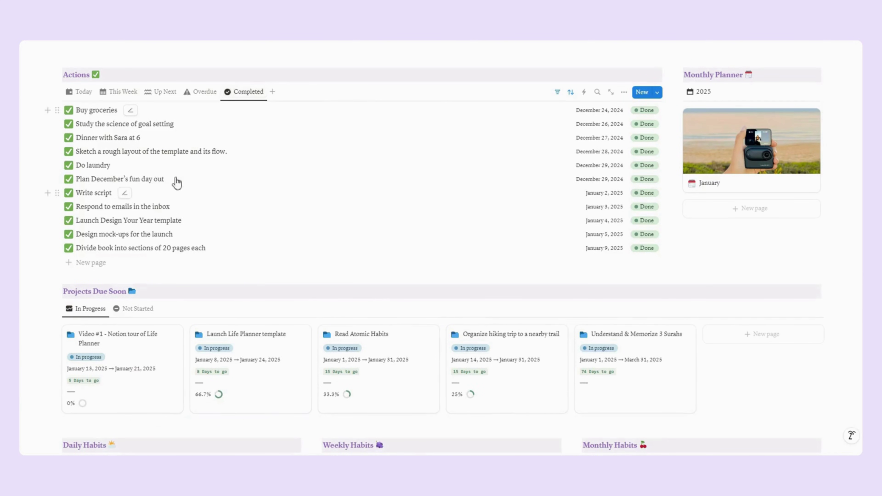
left_click(81, 96)
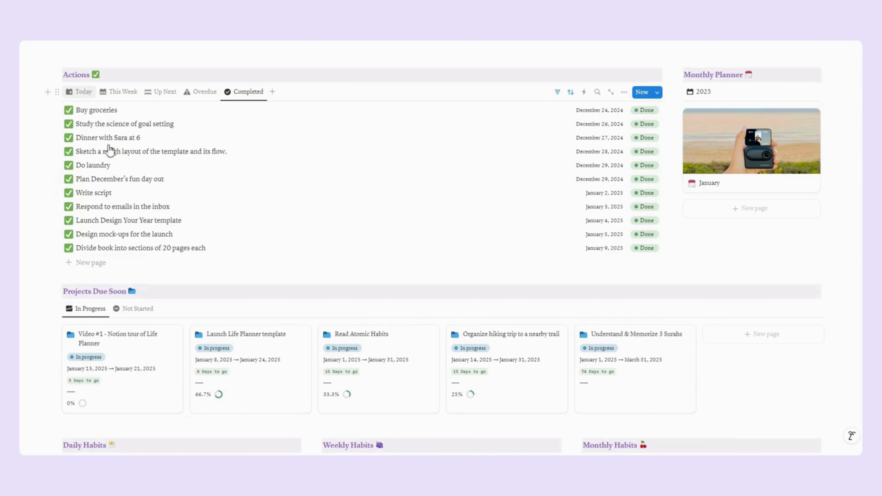
Add a mention of the Action Steps database in parentheses beside the dashboard's Actions heading and try its link
scroll(133, 177, "up", 4)
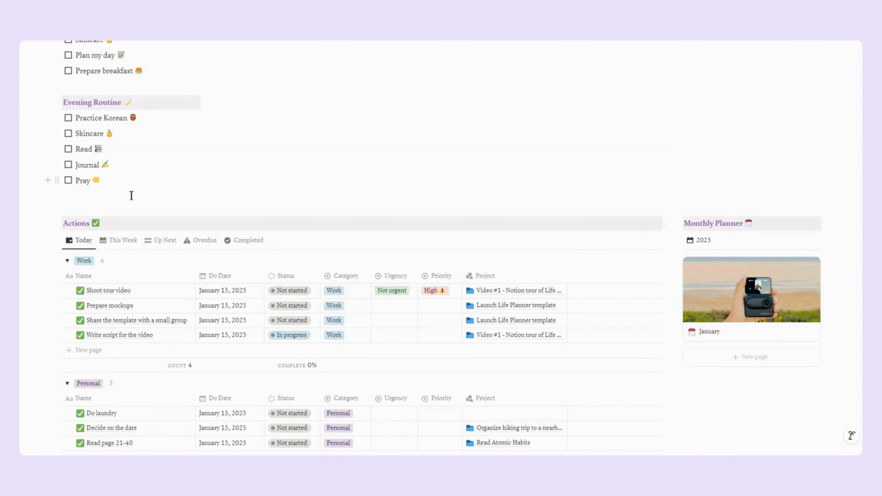
scroll(198, 217, "up", 2)
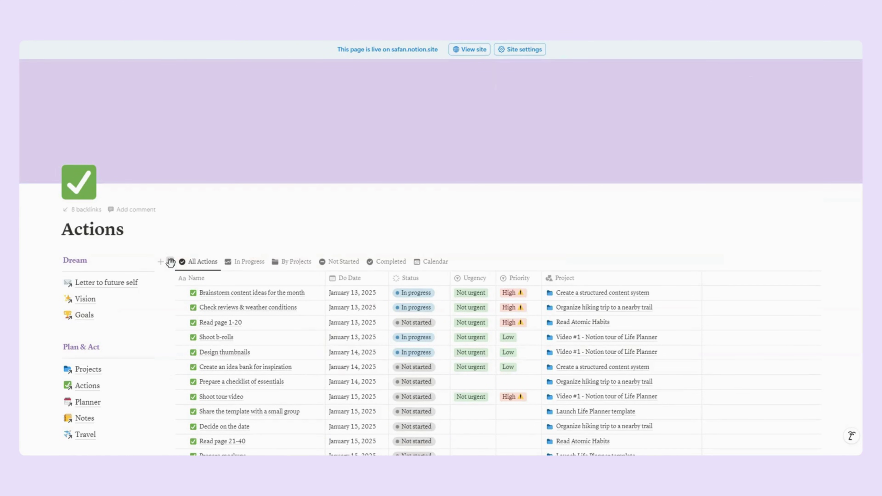
left_click(170, 262)
left_click(94, 246)
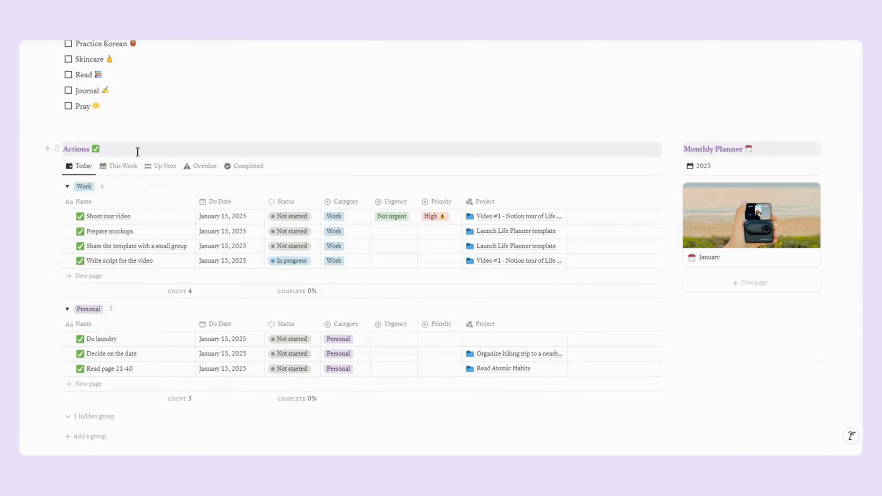
key("ctrl+v")
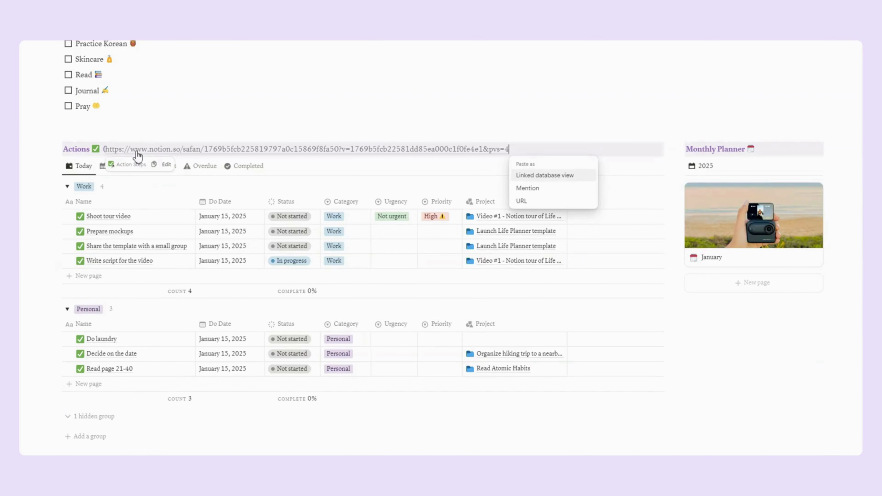
left_click(543, 191)
type(")")
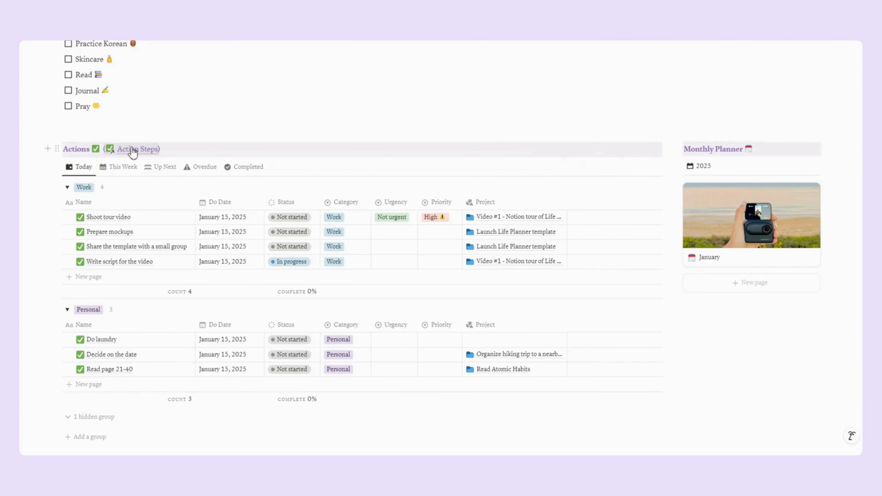
left_click(133, 150)
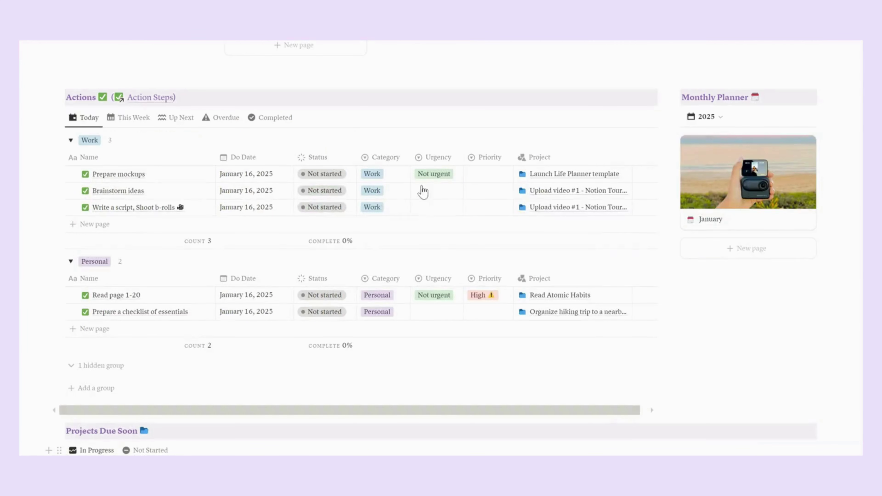
Mark the action "Write a script, Shoot b-rolls" as Urgent with High priority
left_click(436, 211)
left_click(446, 254)
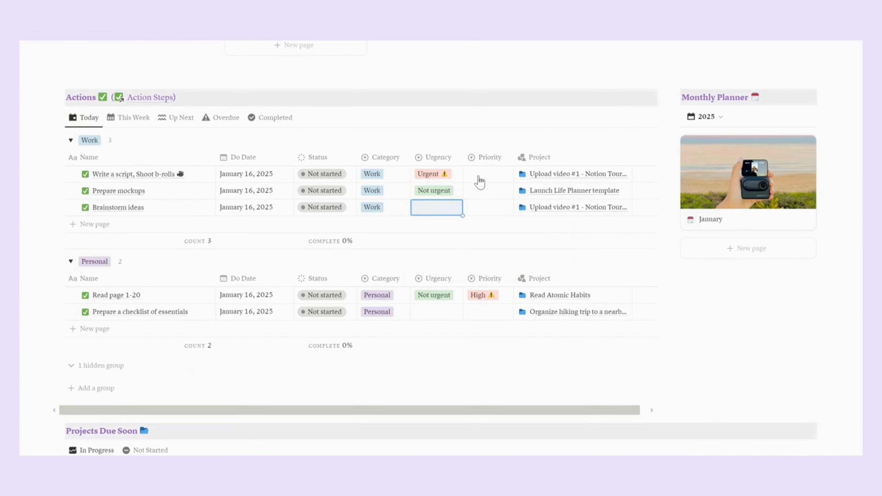
left_click(481, 178)
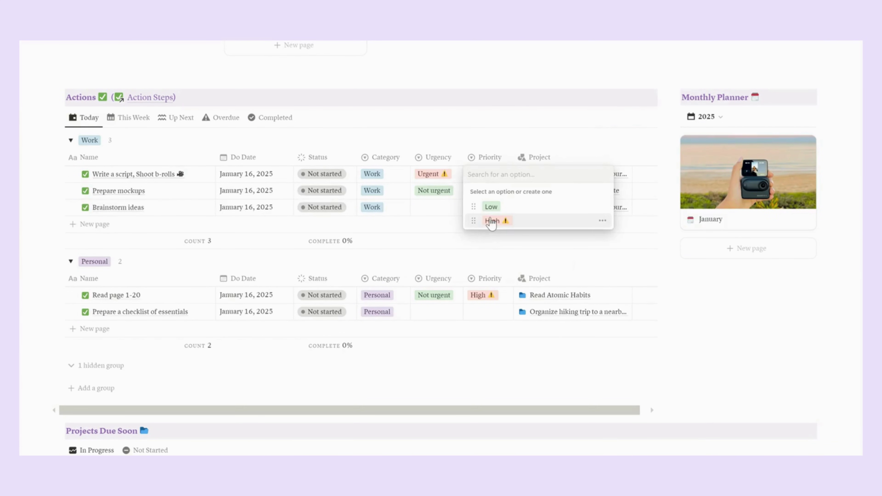
left_click(492, 222)
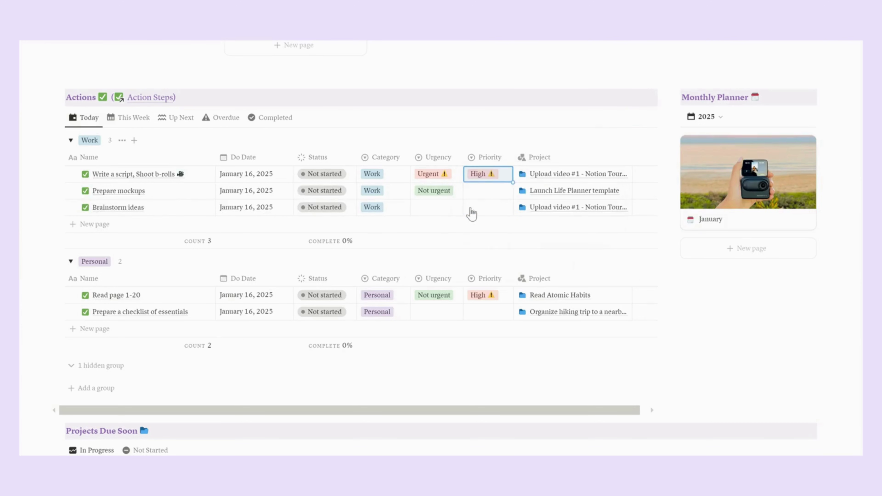
Set the priority of the "Prepare mockups" action to Low
left_click(472, 197)
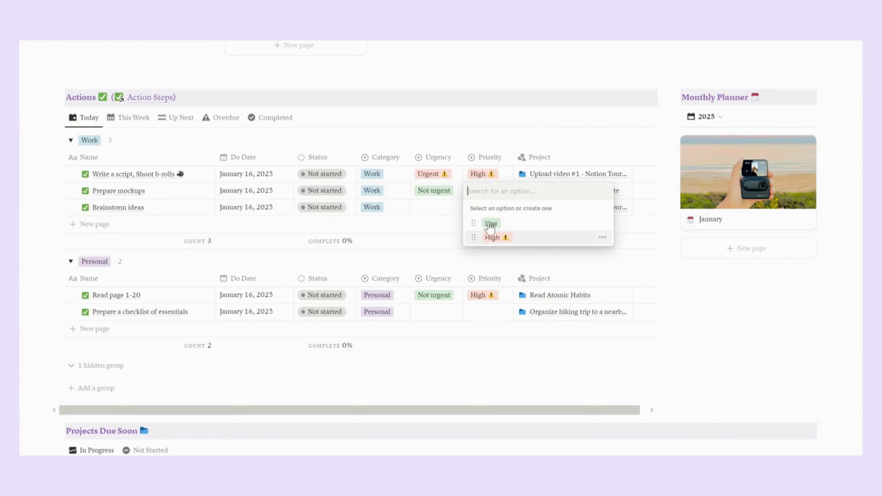
key("Up")
key("Return")
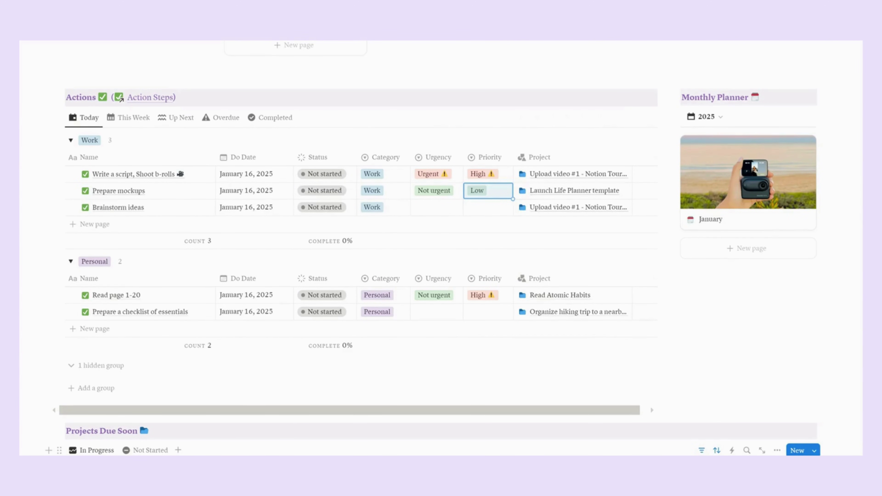
left_click(835, 222)
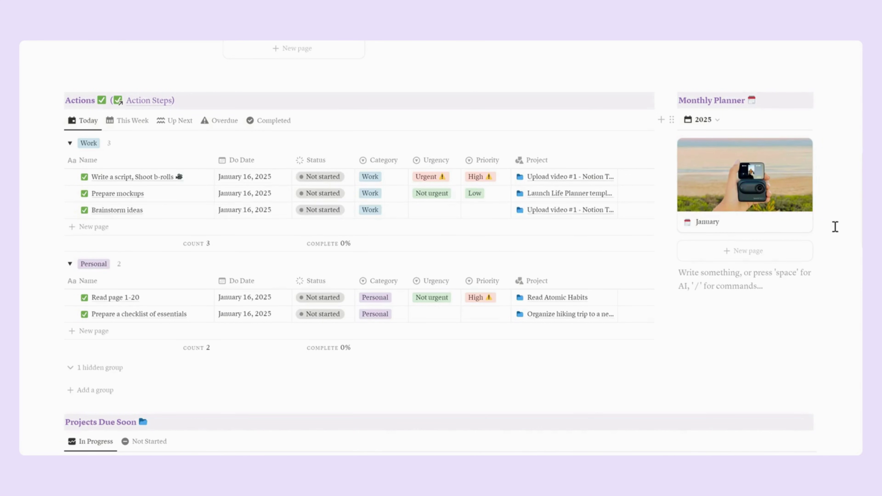
Show the Not Started projects in the Projects Due Soon section
scroll(835, 226, "down", 7)
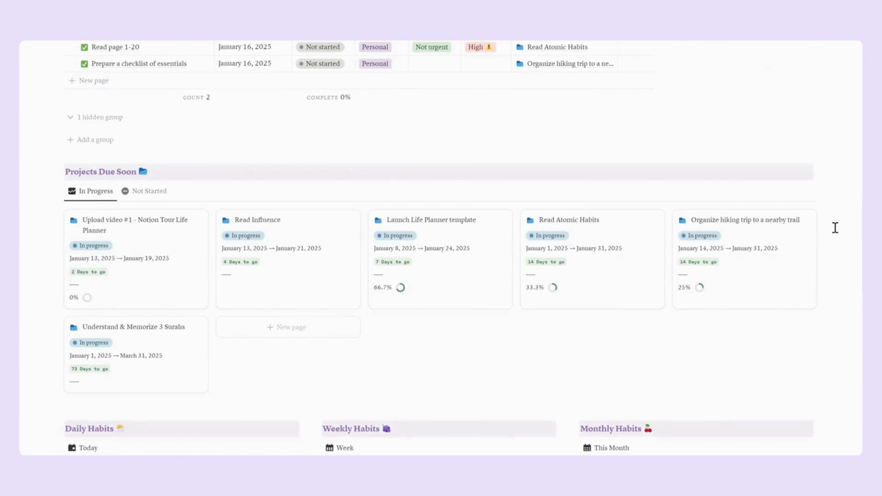
scroll(835, 226, "down", 3)
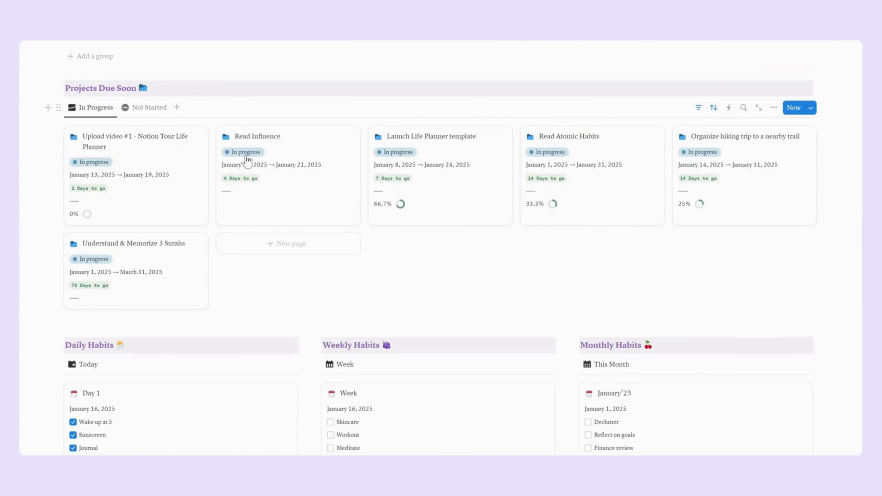
left_click(149, 110)
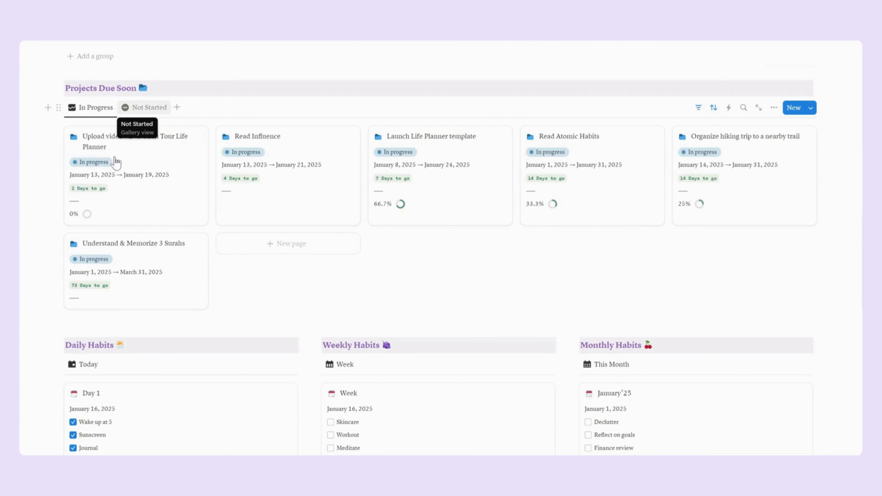
Examine the habits, Notes, Resources, Income, Expenses, Subscriptions and Financial Reports sections and return to the start of the dashboard
scroll(257, 216, "down", 3)
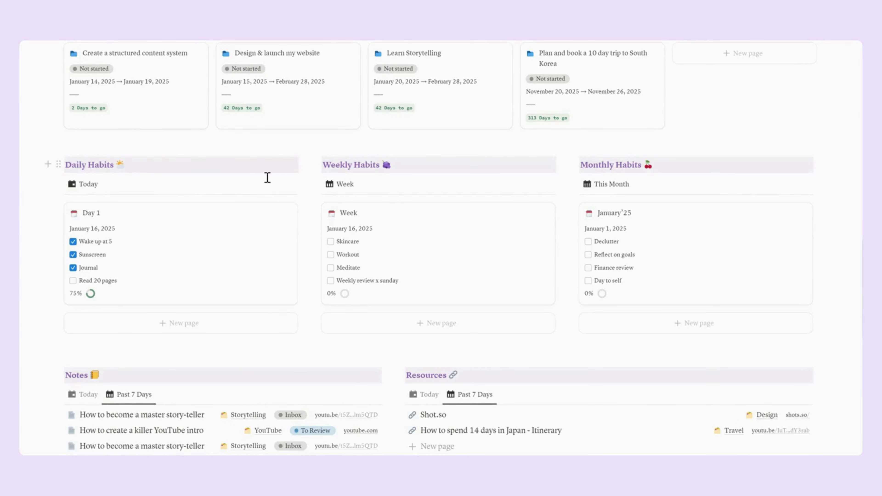
scroll(361, 219, "down", 3)
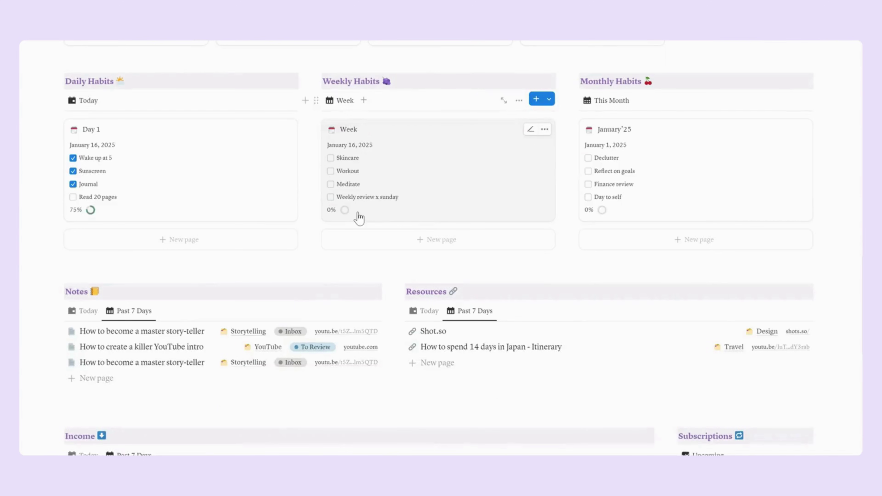
scroll(255, 205, "down", 3)
scroll(255, 205, "down", 3)
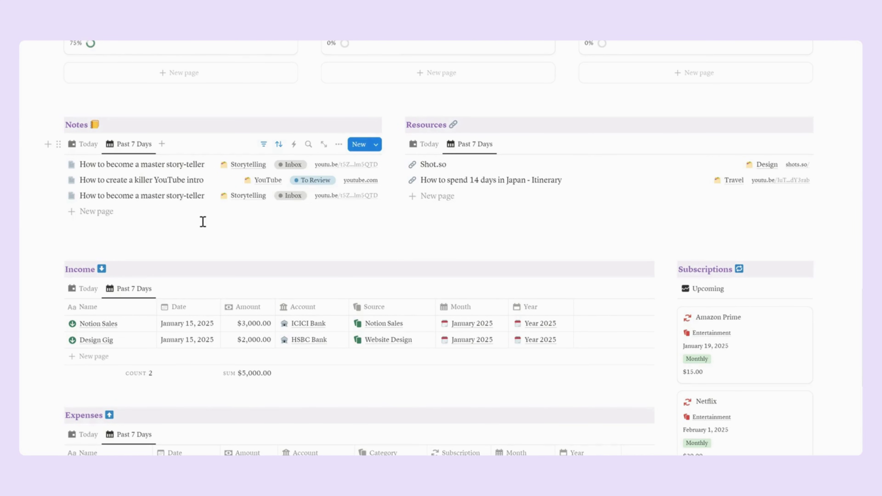
scroll(203, 223, "down", 3)
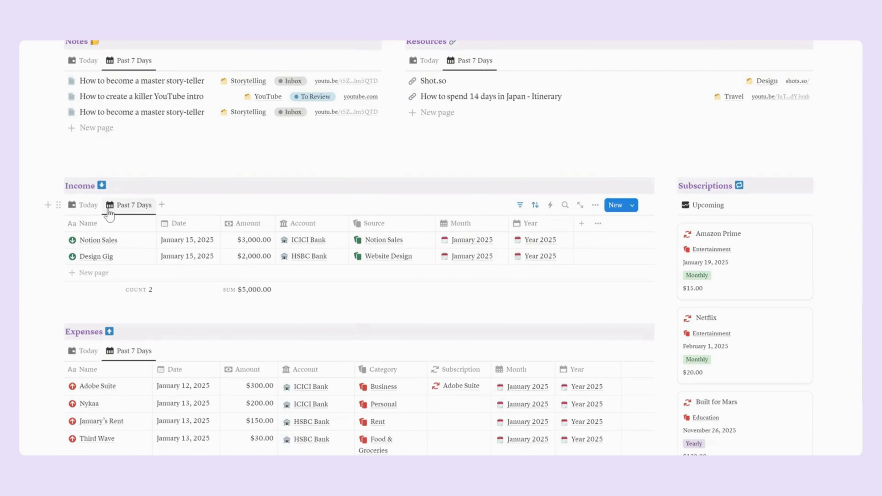
scroll(109, 214, "down", 3)
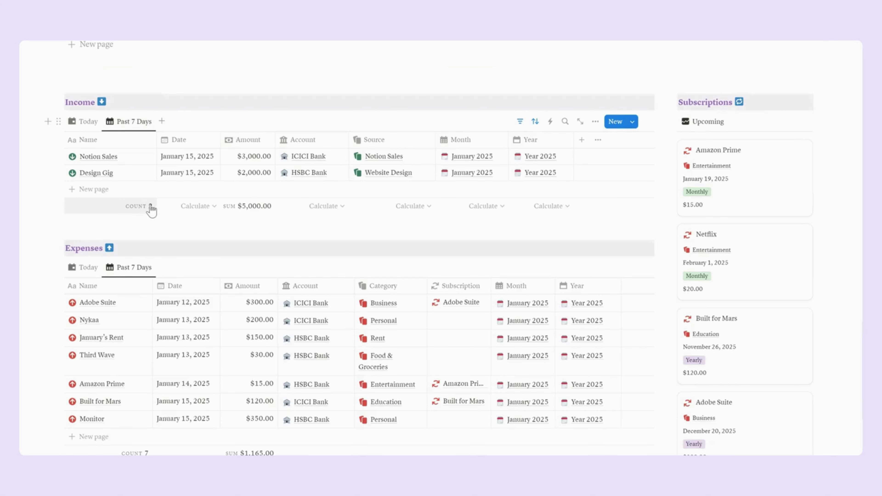
scroll(142, 205, "down", 3)
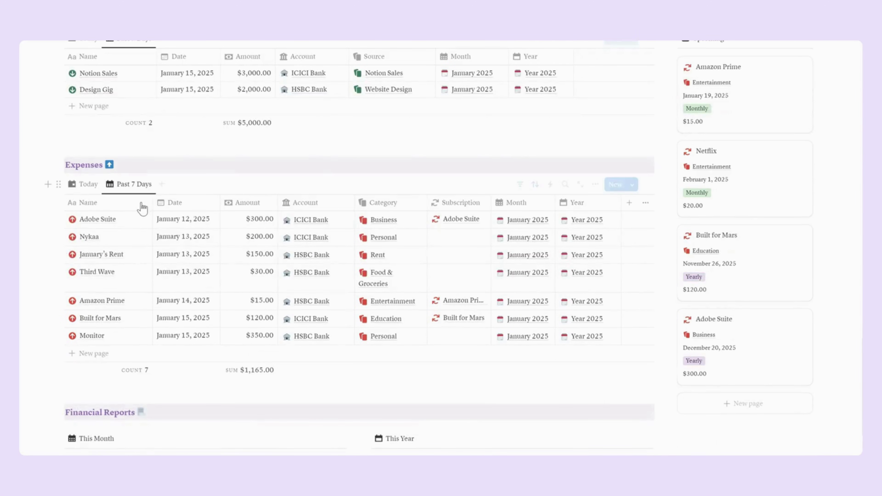
scroll(141, 205, "down", 5)
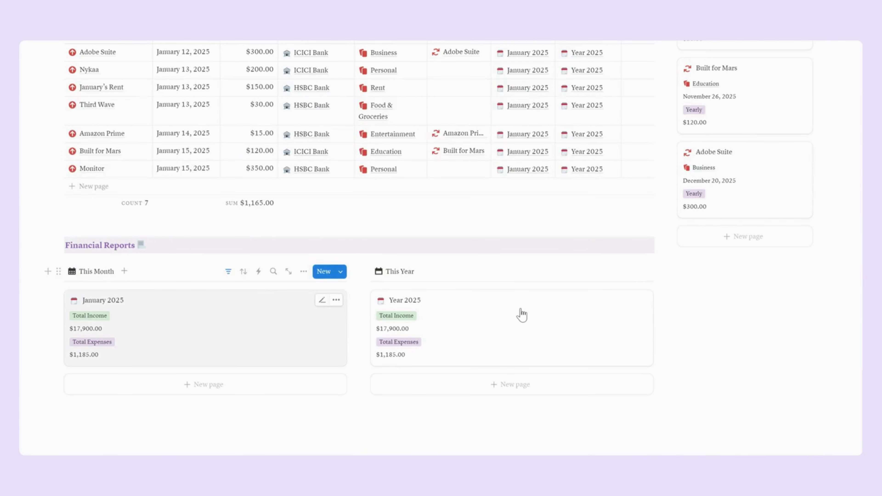
scroll(766, 312, "up", 7)
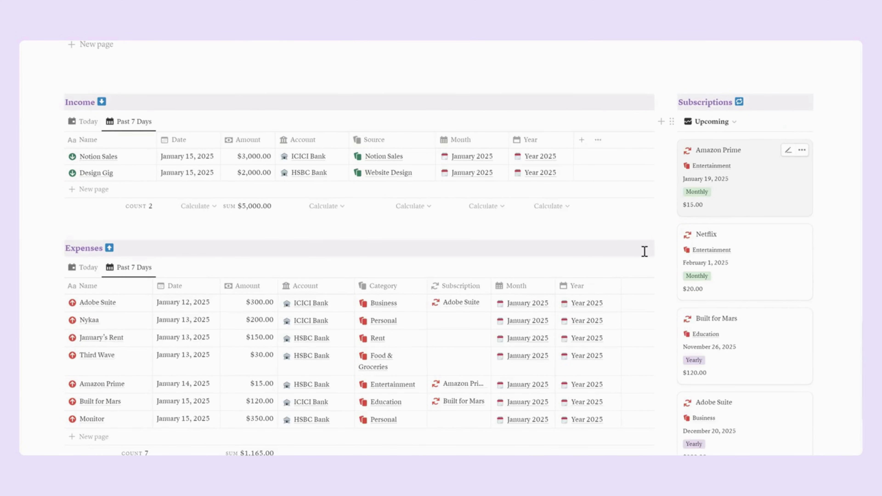
scroll(646, 257, "up", 20)
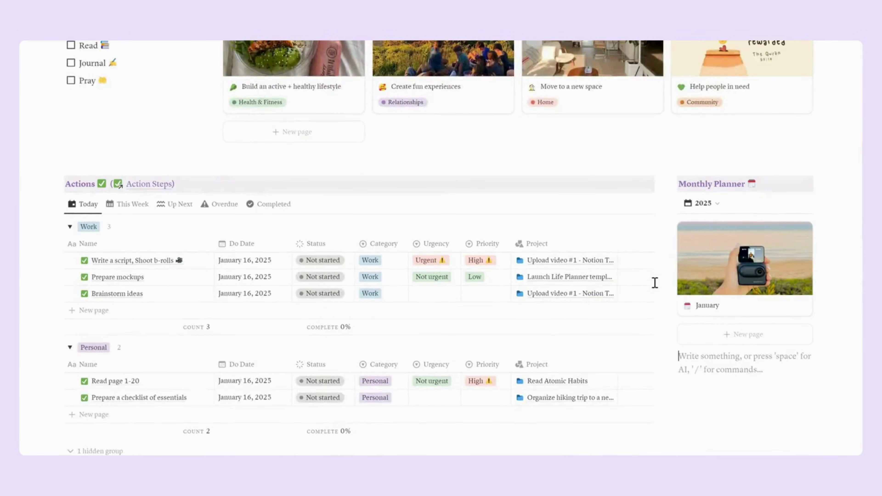
scroll(655, 282, "up", 15)
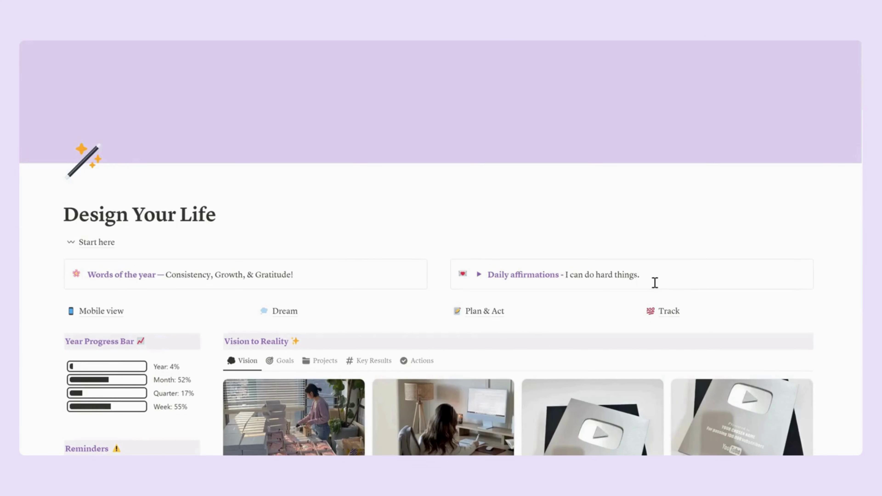
Show the Goals 2025 overview on the Dream page and review the Quarterly Goals by quarter
scroll(655, 282, "down", 3)
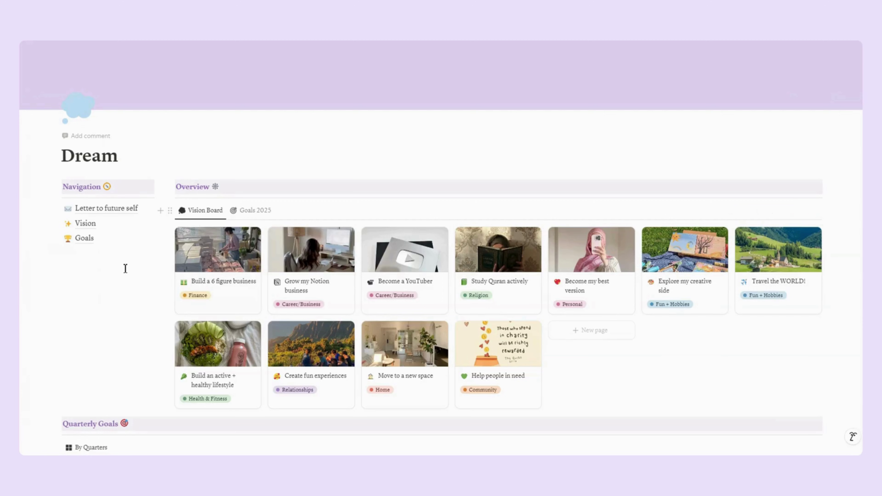
left_click(253, 210)
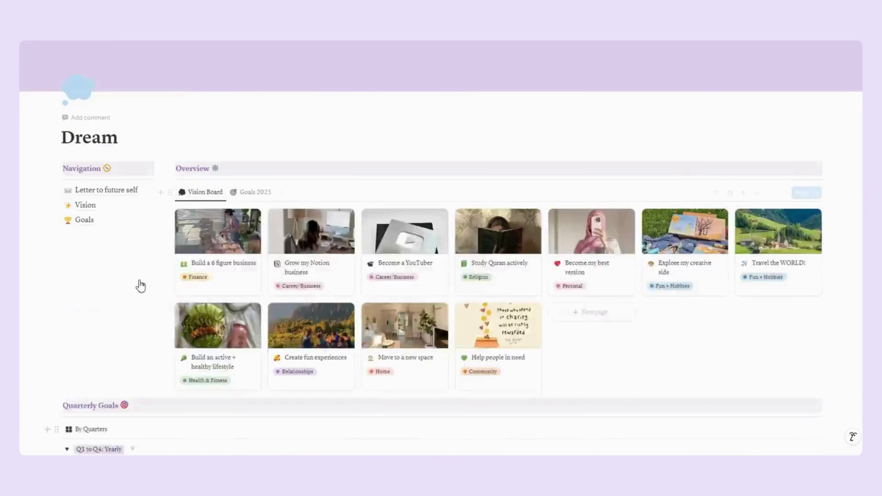
scroll(139, 283, "down", 15)
scroll(141, 281, "up", 5)
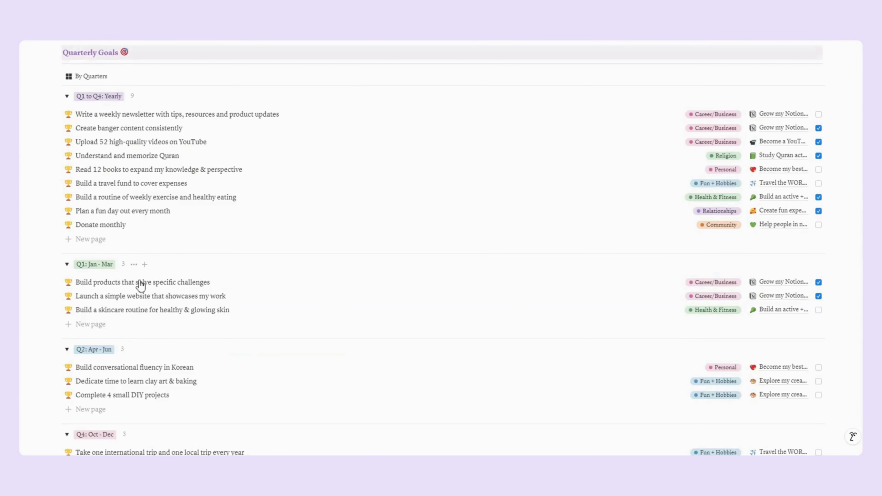
scroll(140, 285, "up", 2)
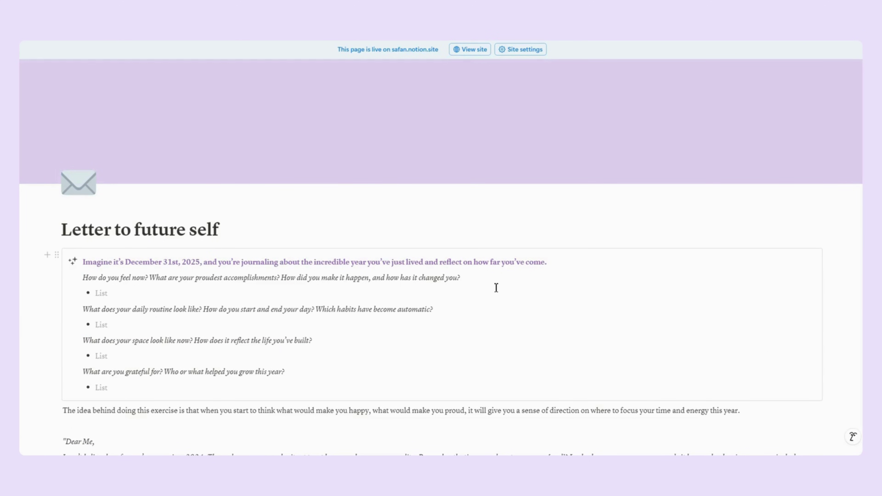
Read the prompts on the Letter to future self page and review the table of visions on the Vision page
scroll(496, 288, "down", 2)
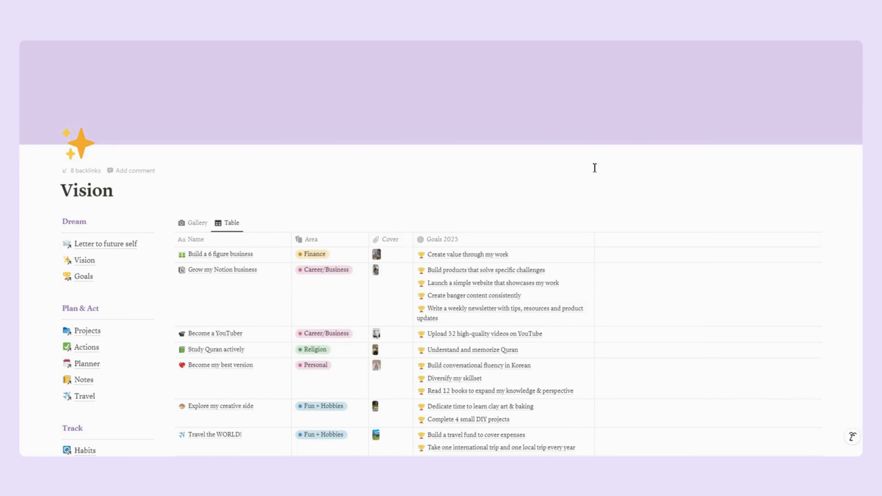
scroll(594, 168, "down", 2)
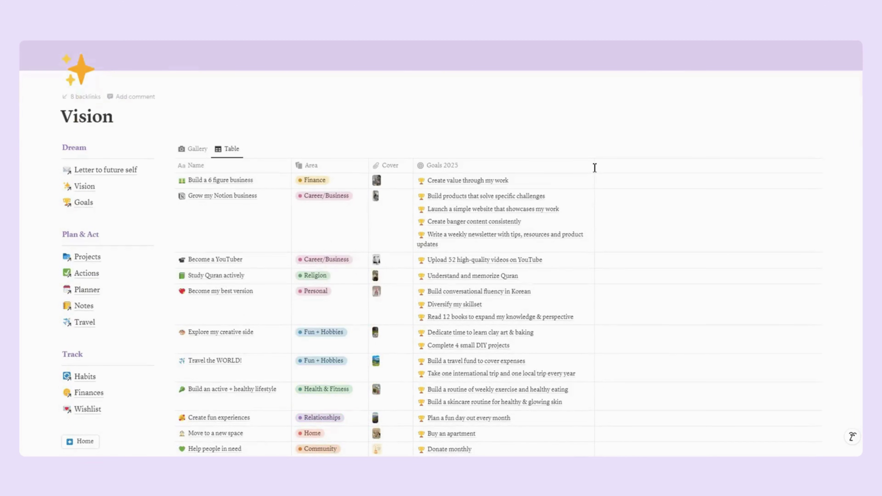
scroll(232, 210, "down", 2)
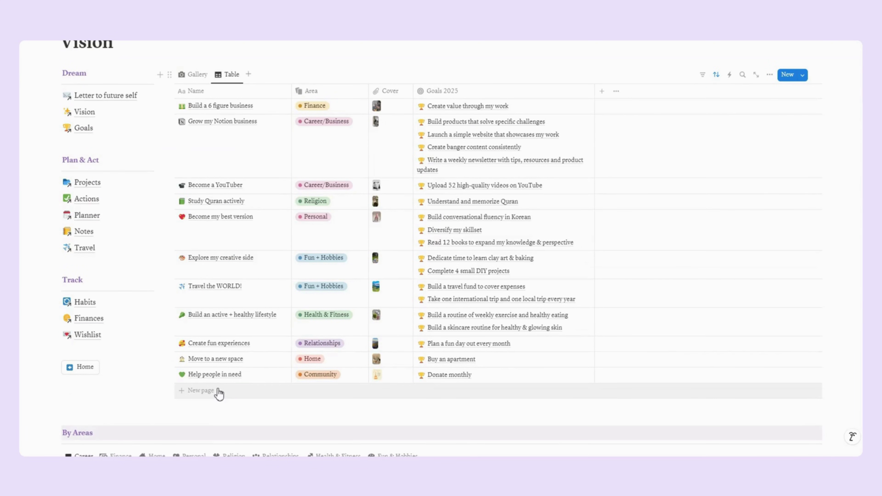
scroll(139, 229, "up", 2)
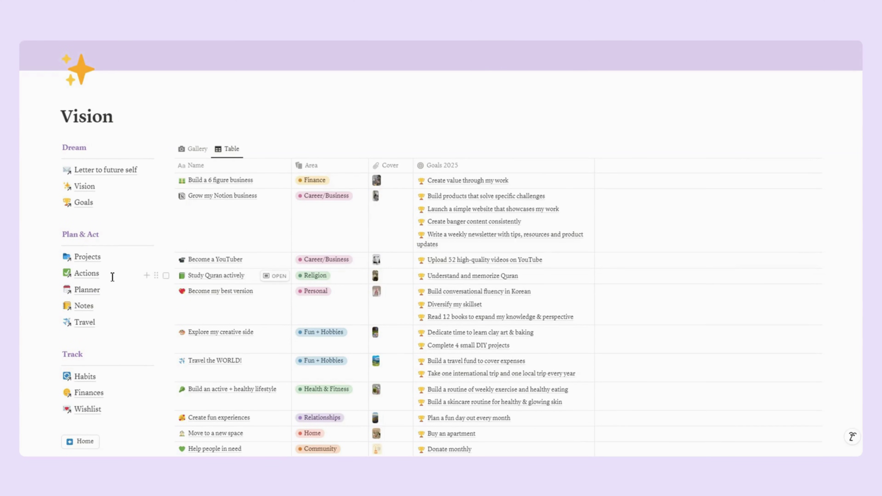
Add a new entry titled "Become a YouTuber" to the Vision table
scroll(229, 315, "down", 4)
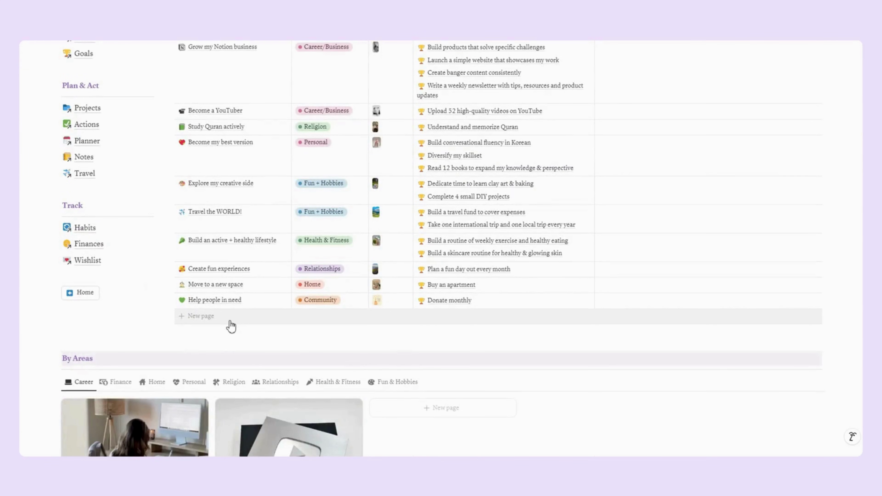
left_click(273, 320)
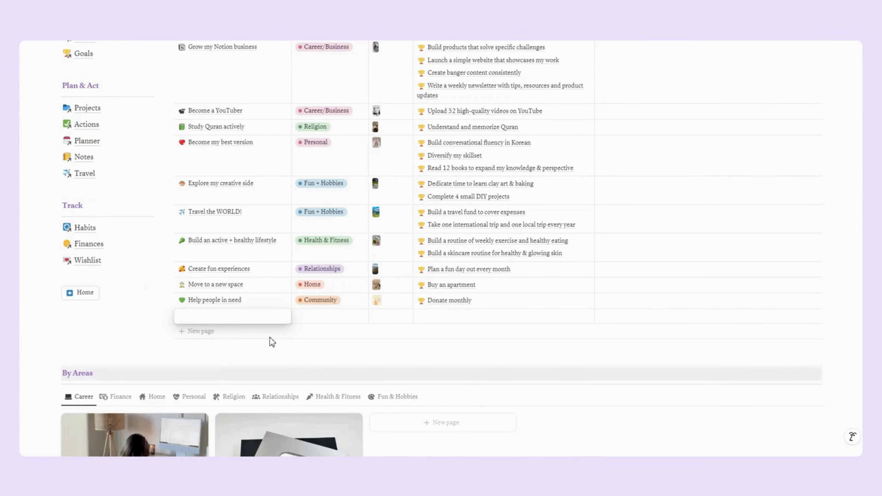
left_click(275, 317)
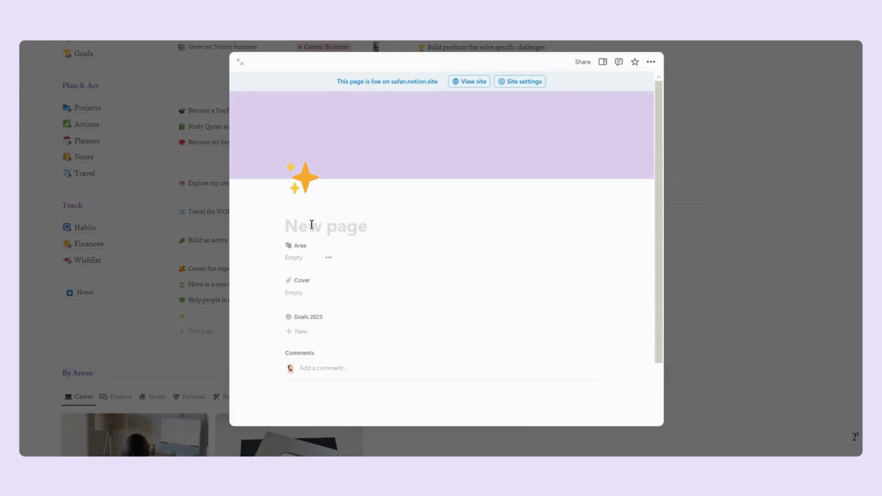
type("Become")
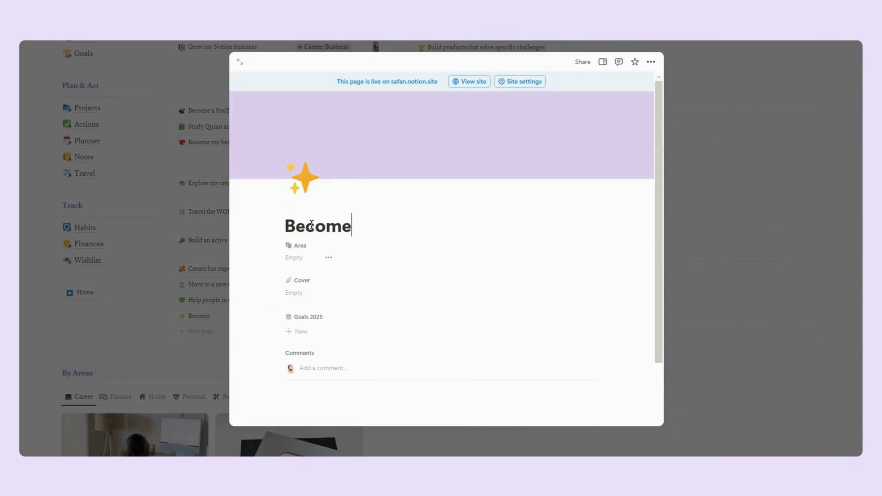
type(" a YouTuber")
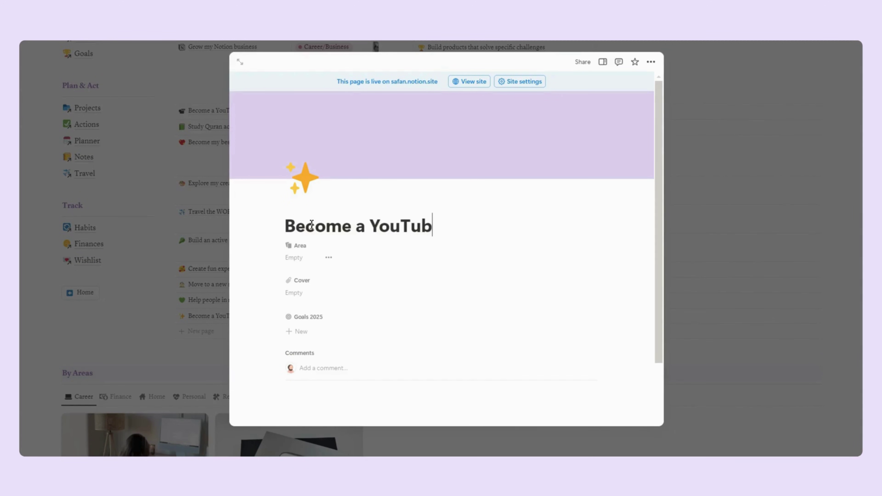
Assign the new vision to the Career/Business area and add the YouTube play button picture as its cover
left_click(303, 258)
left_click(306, 290)
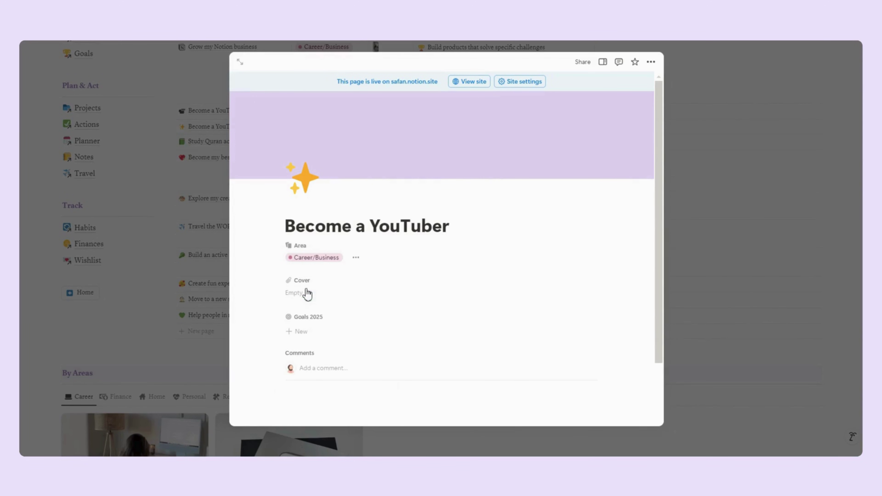
left_click(309, 295)
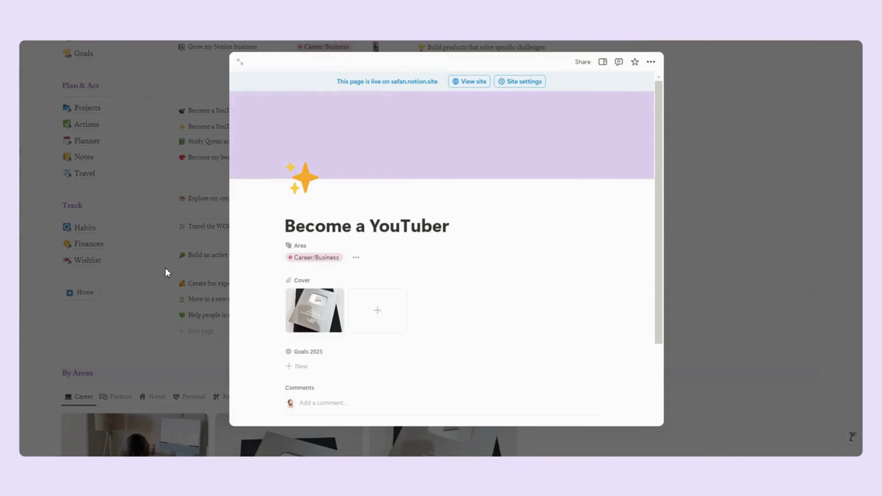
left_click(168, 273)
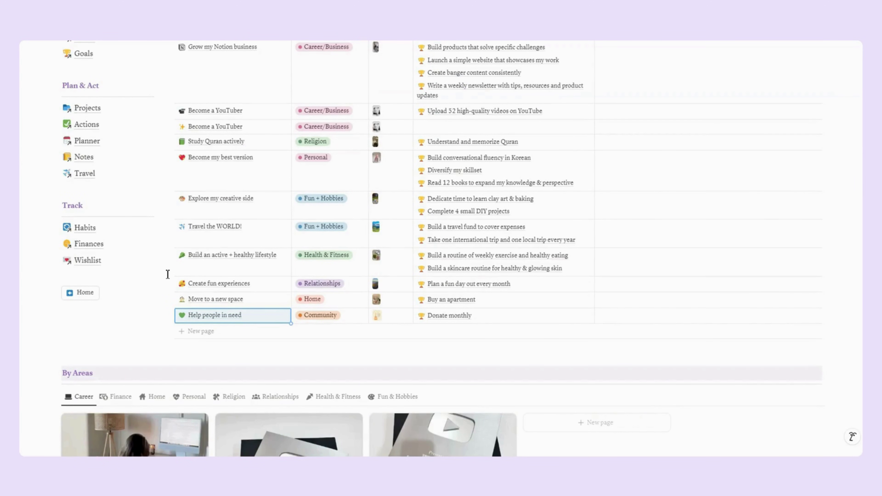
Show the visions as a gallery and review the Career visions under By Areas
scroll(167, 273, "up", 5)
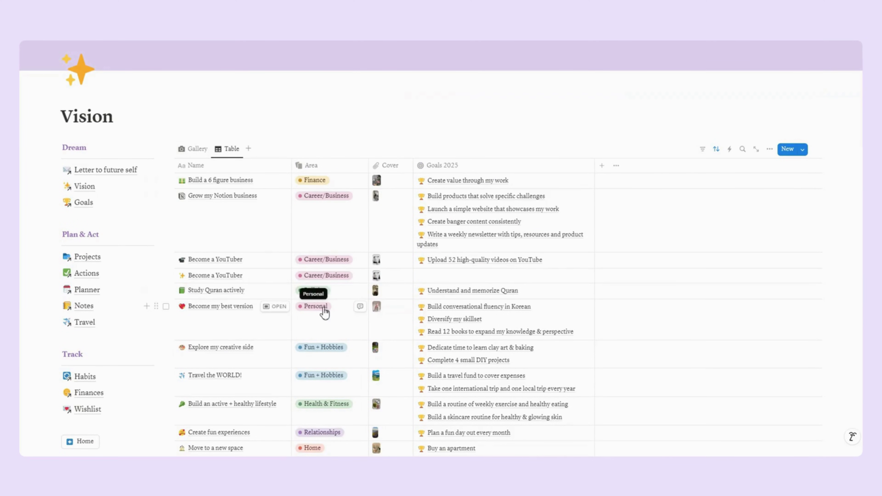
left_click(196, 149)
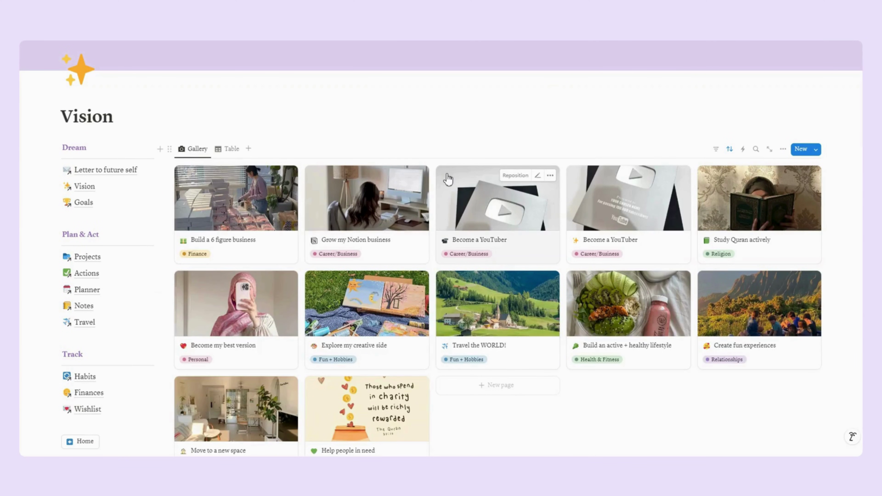
scroll(451, 177, "down", 8)
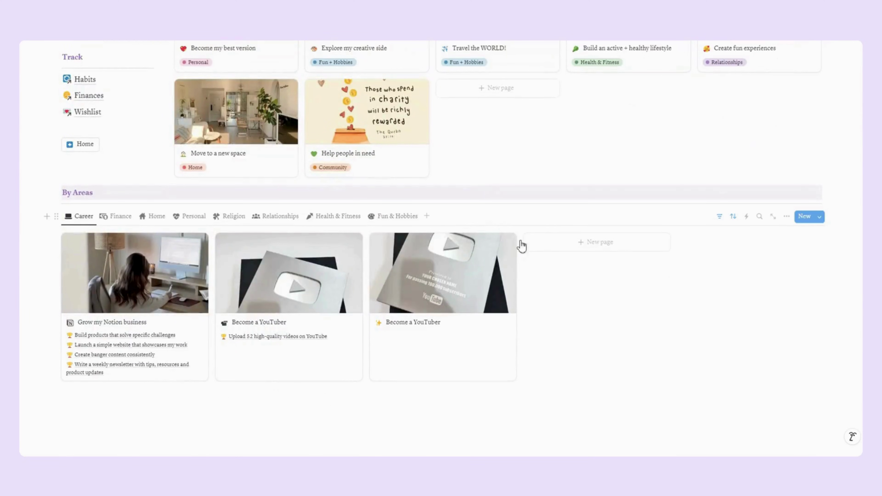
scroll(230, 309, "up", 10)
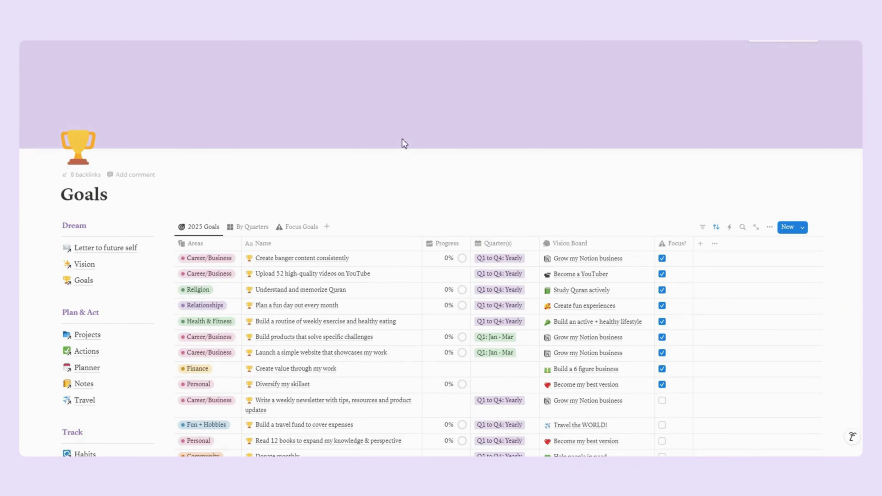
Add a new goal to the 2025 Goals table and link it to the new "Become a YouTuber" vision
scroll(315, 353, "down", 5)
left_click(328, 349)
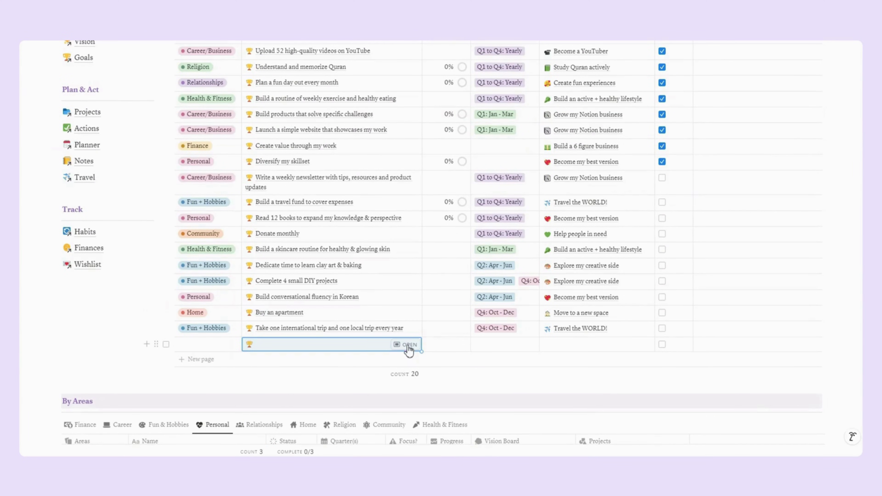
left_click(408, 346)
left_click(578, 282)
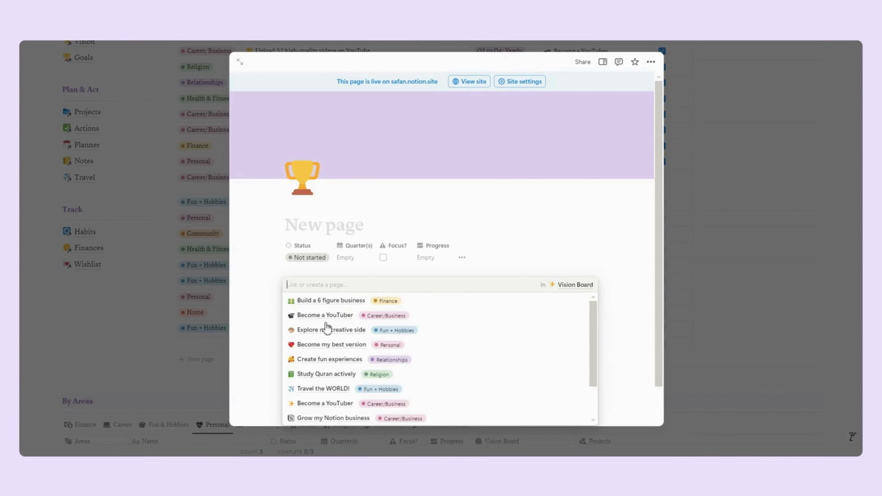
scroll(335, 363, "down", 3)
left_click(310, 358)
left_click(271, 255)
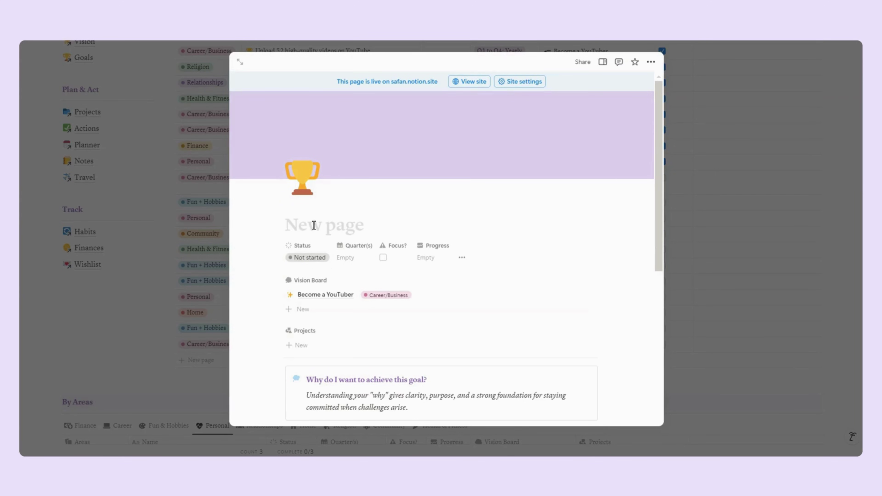
Title the goal "Upload 52 videos in 2025" and set its status to In progress
type("Uploa")
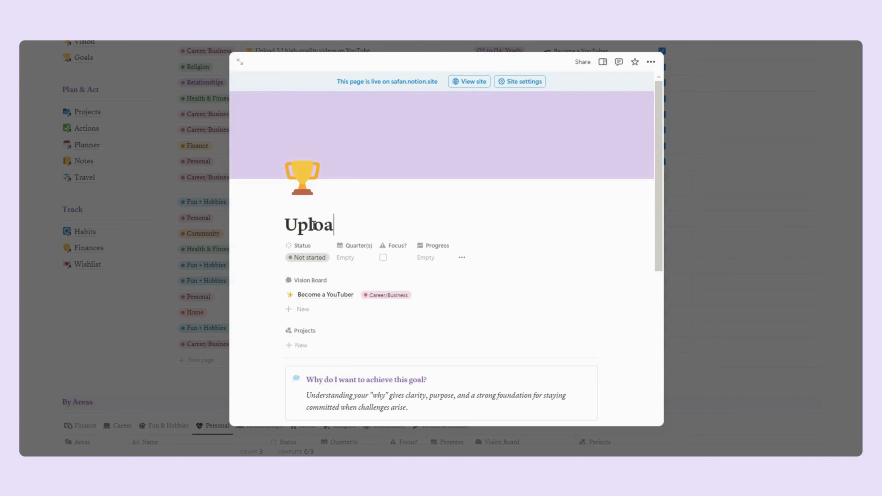
type("d 52 videos in 2025")
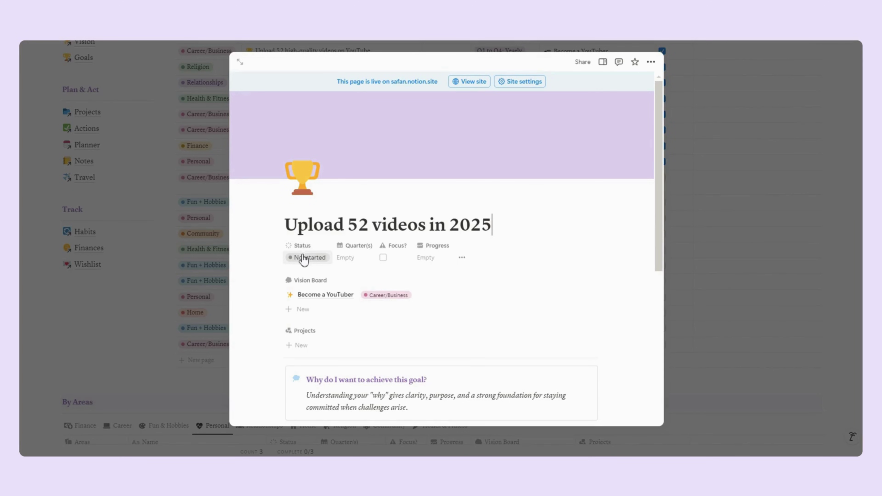
left_click(304, 258)
left_click(314, 320)
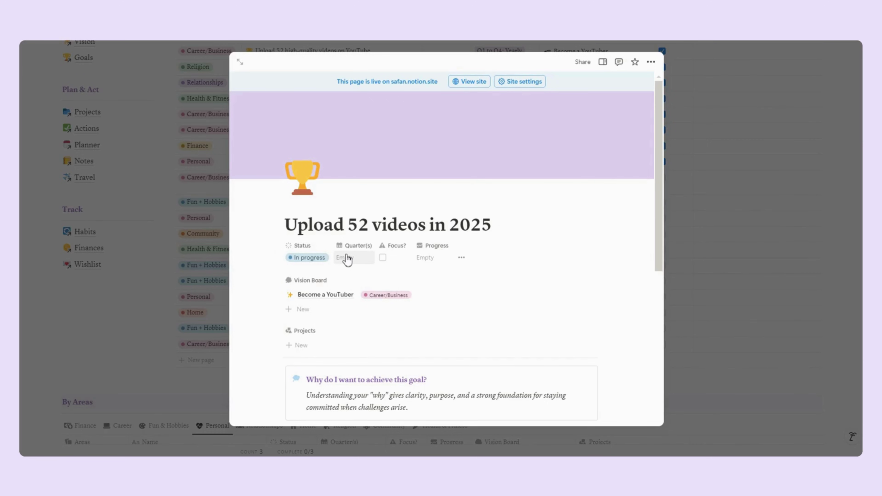
Assign the goal to Q1 to Q4: Yearly and mark it as a focus goal
left_click(346, 258)
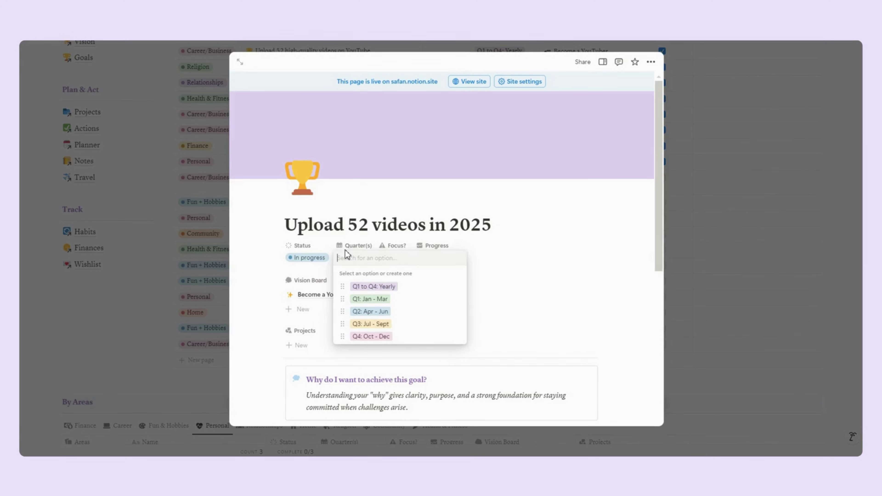
left_click(366, 285)
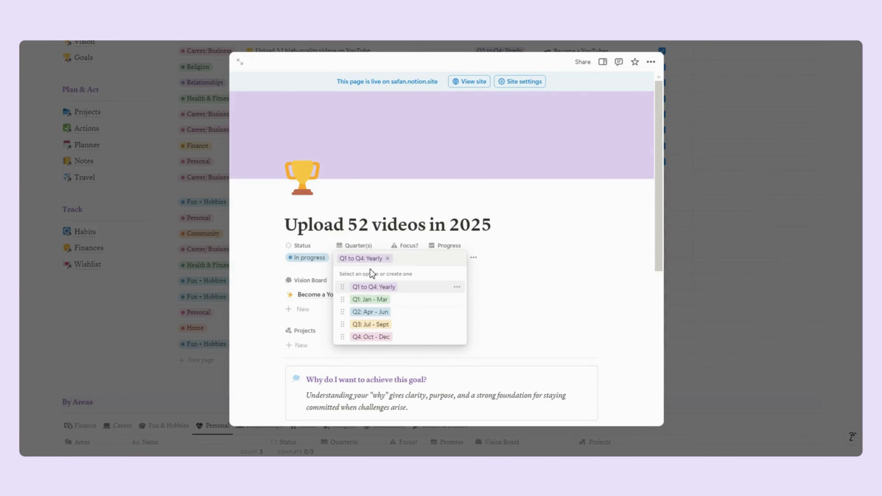
left_click(371, 236)
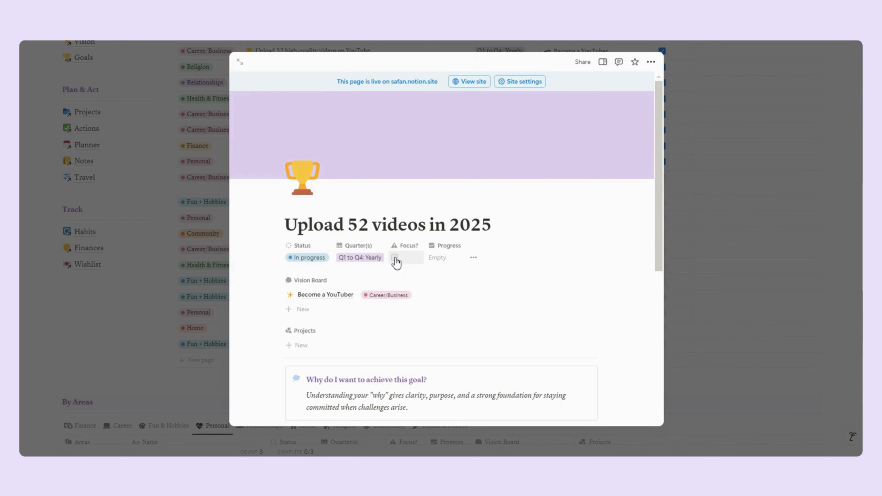
left_click(395, 258)
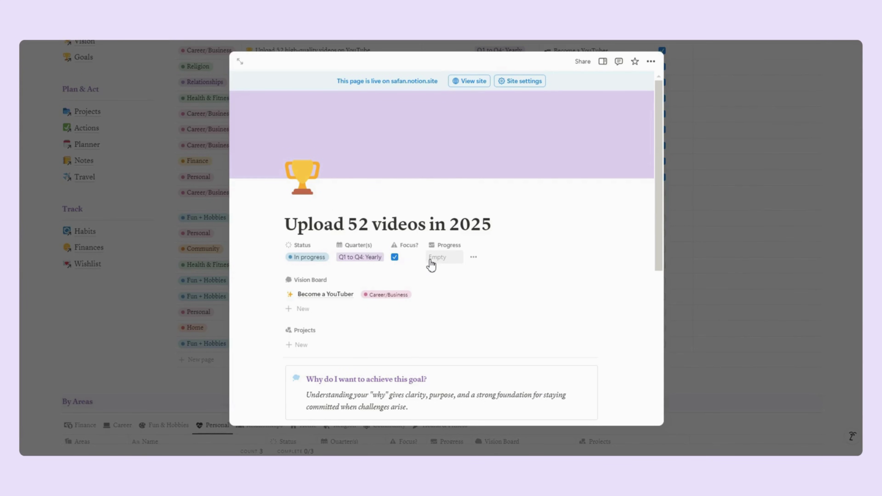
Examine the goal page's prompts on why to achieve it, potential obstacles and how to overcome them, and close the page
scroll(432, 264, "down", 2)
left_click(524, 248)
key("Escape")
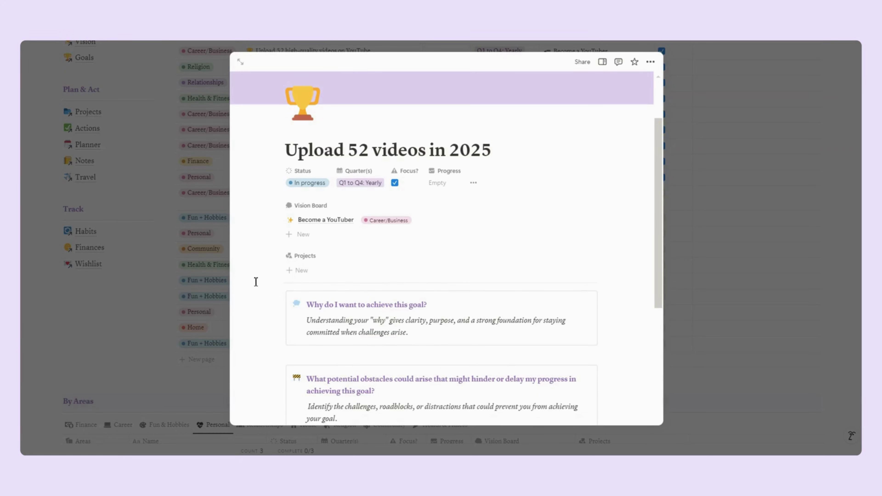
scroll(255, 282, "down", 4)
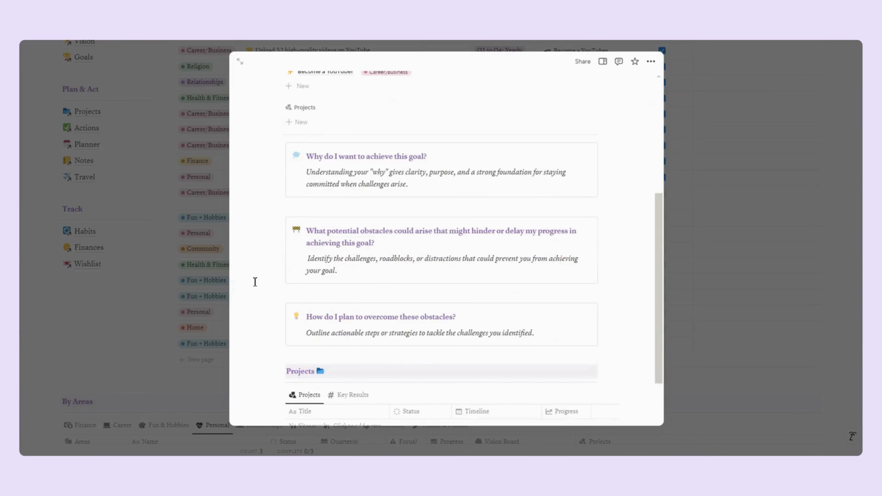
left_click_drag(658, 266, 658, 247)
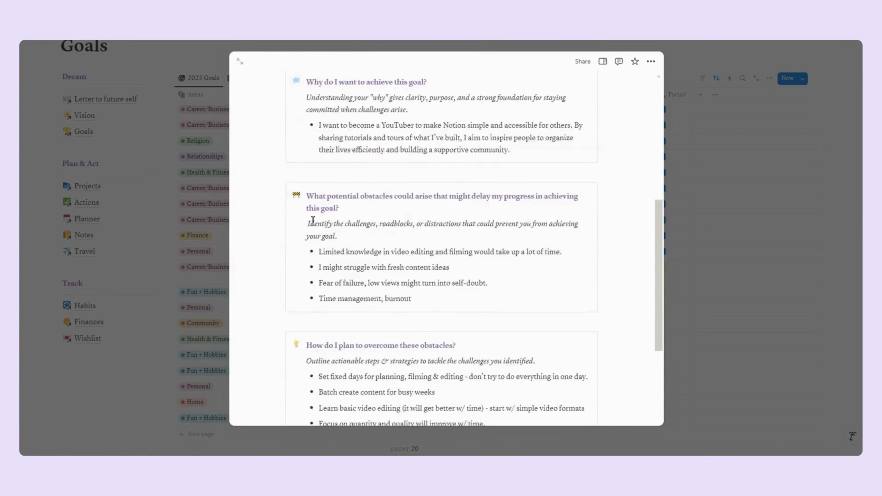
scroll(312, 223, "down", 3)
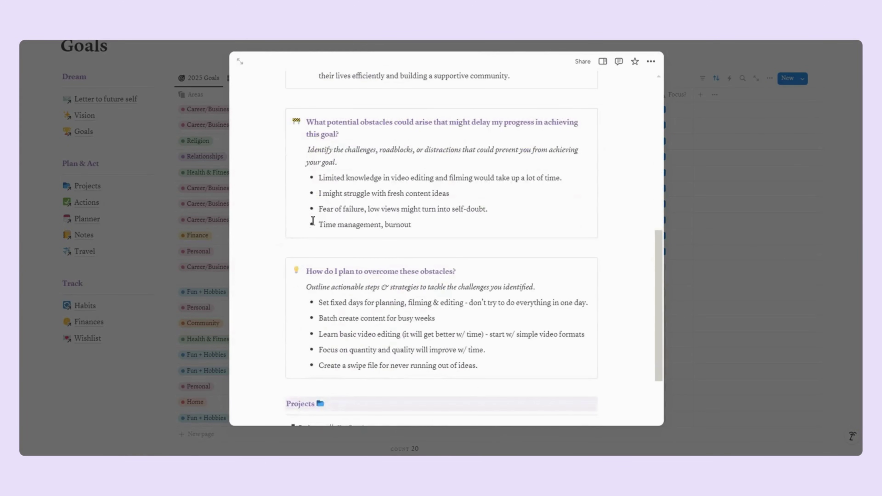
scroll(312, 223, "up", 6)
scroll(474, 254, "down", 3)
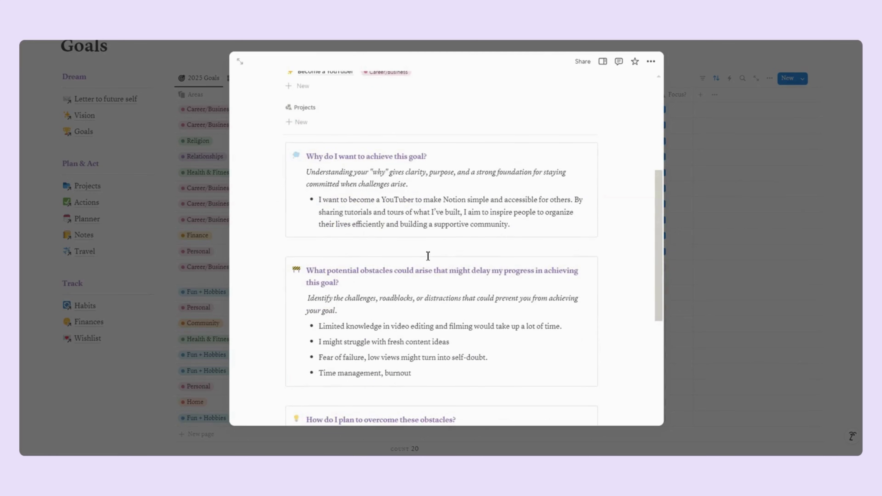
scroll(429, 254, "up", 5)
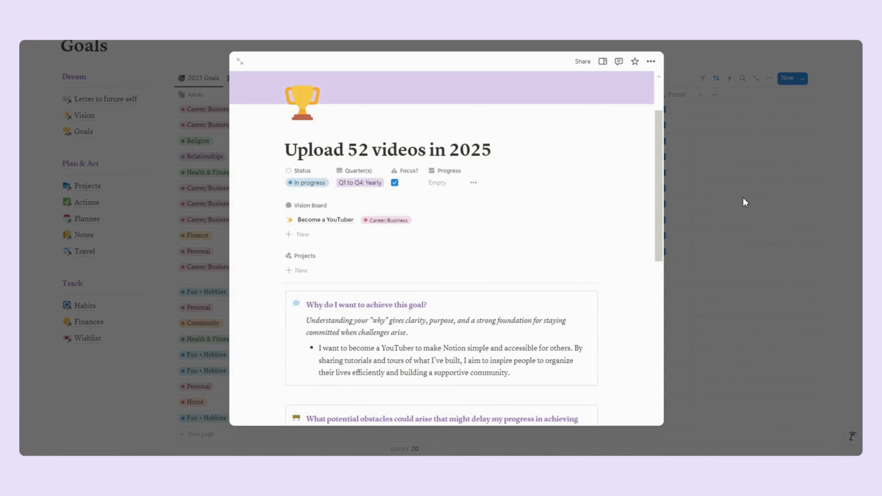
key("Escape")
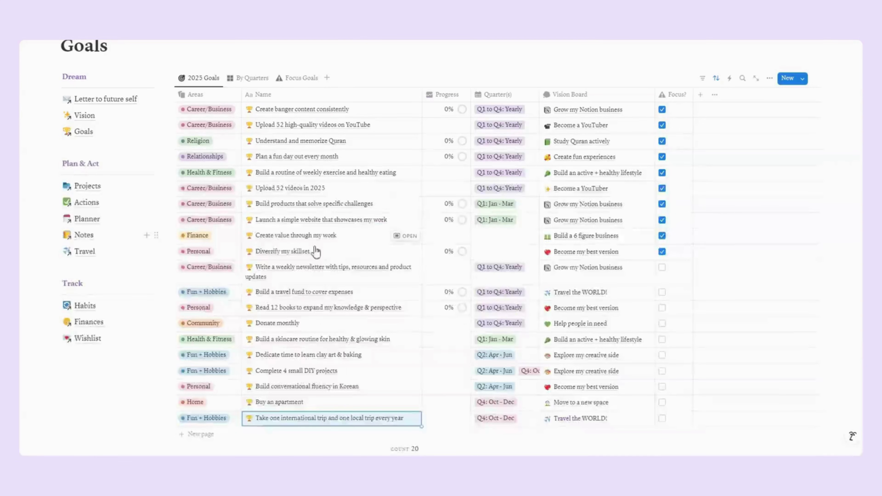
Show the 2025 goals grouped by quarter
scroll(257, 277, "up", 3)
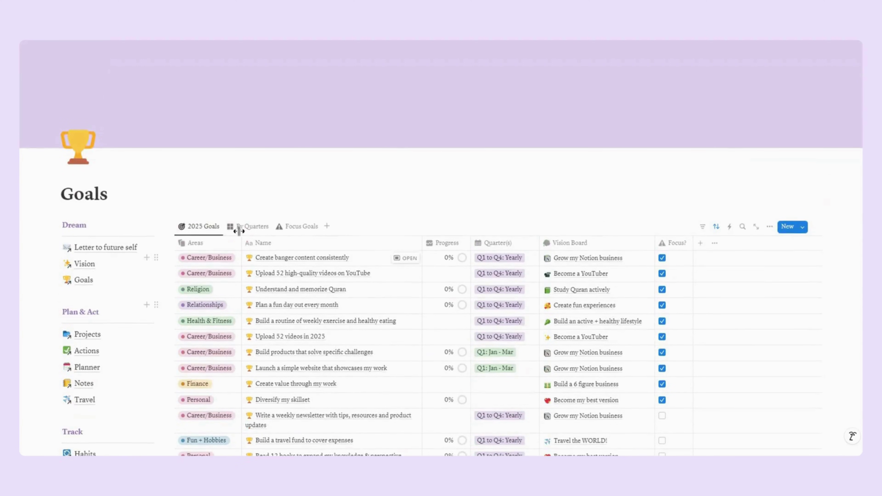
left_click(250, 155)
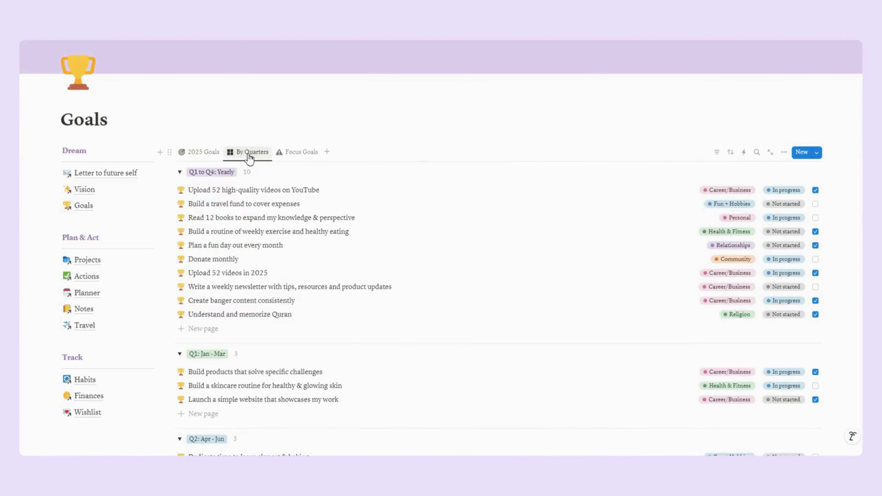
Show the focus goals and locate the "Upload 52 videos in 2025" goal among them
left_click(297, 153)
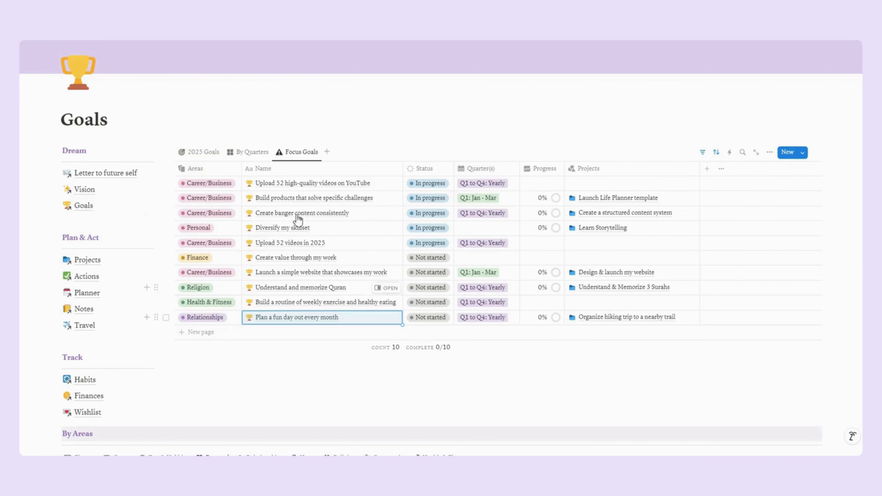
left_click(337, 244)
key("Return")
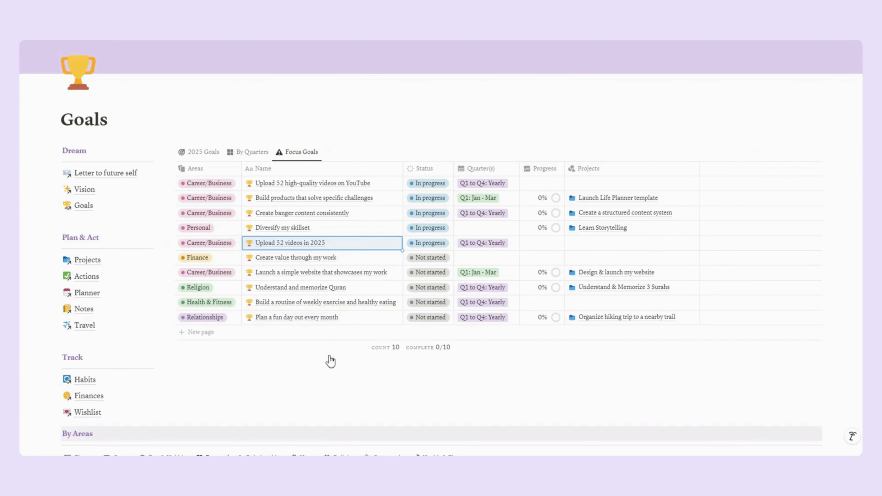
Browse the goals by area, viewing the Finance, Fun & Hobbies and Personal areas
scroll(242, 267, "down", 4)
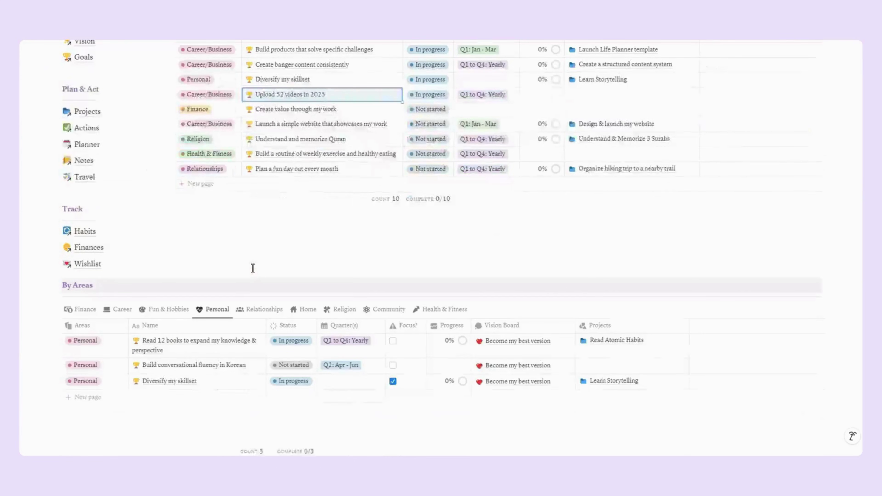
scroll(255, 259, "down", 2)
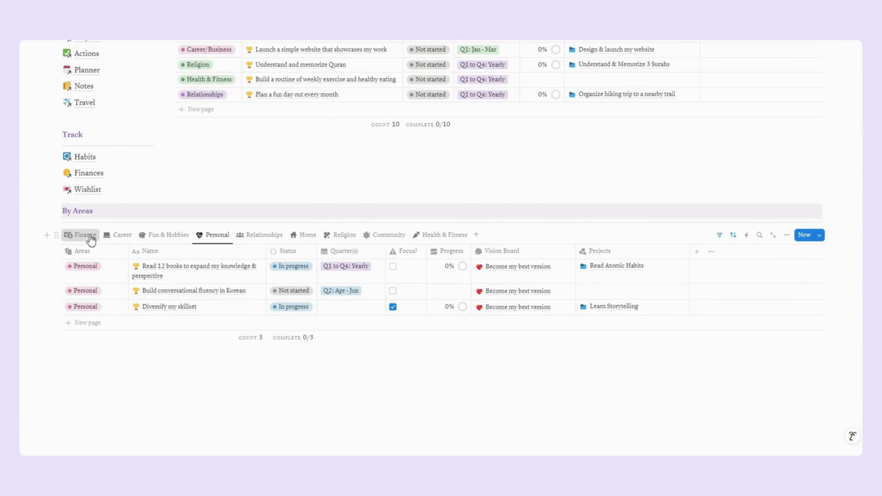
left_click(88, 237)
left_click(157, 240)
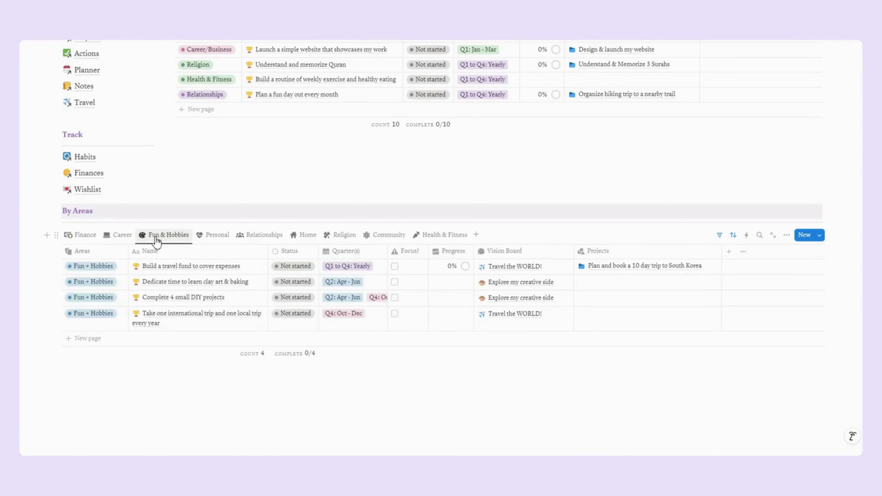
left_click(215, 235)
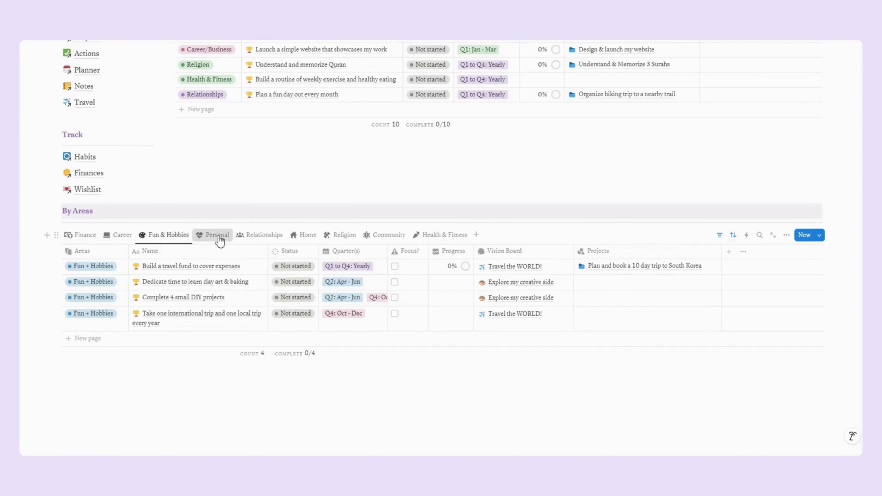
scroll(187, 374, "up", 10)
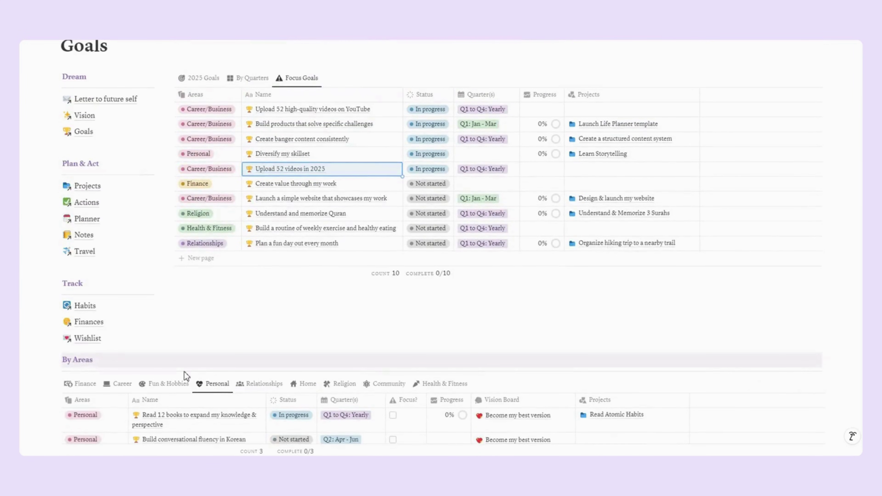
Tour the Plan & Act page, viewing the overview's projects, notes and actions plus the trip and monthly planners
mouse_move(87, 336)
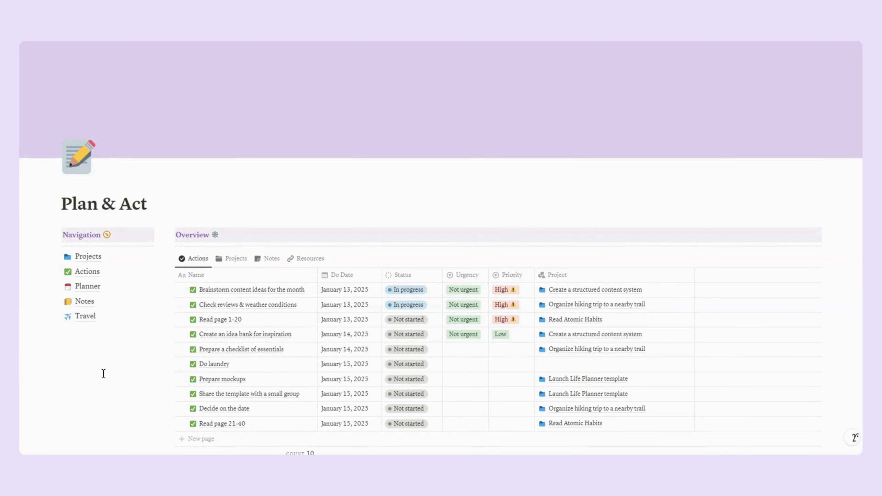
left_click(233, 260)
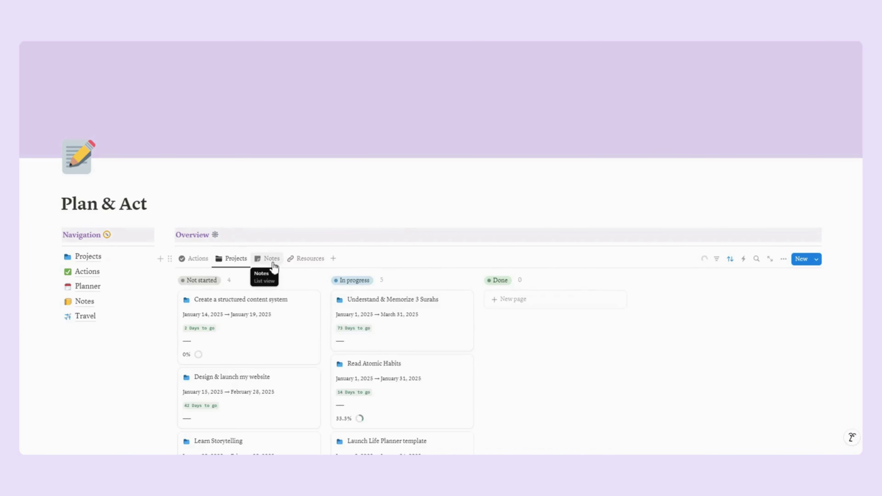
left_click(272, 267)
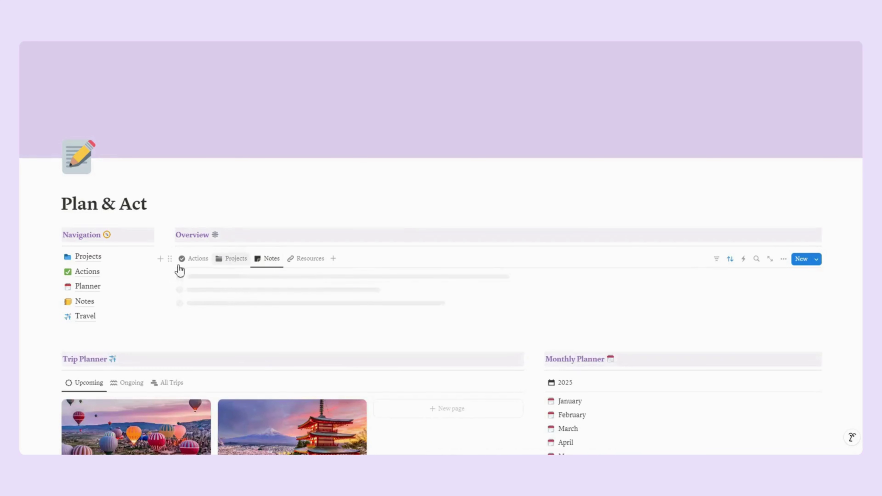
left_click(192, 264)
scroll(203, 303, "down", 10)
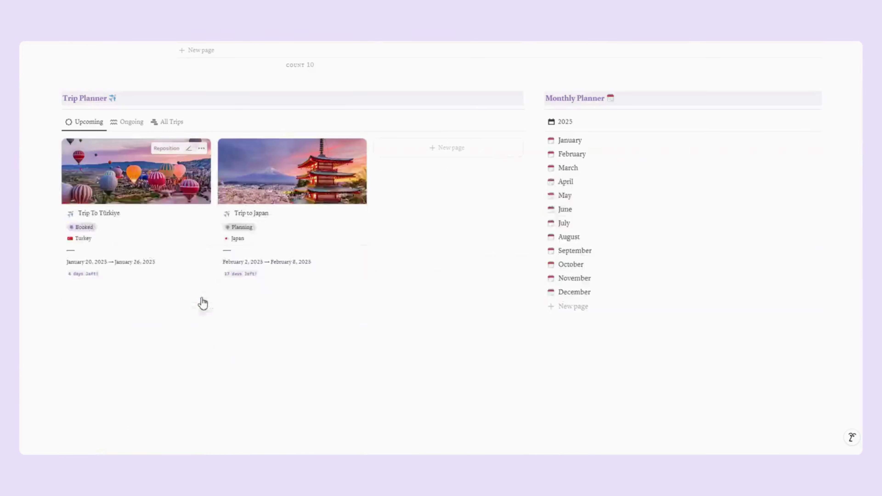
scroll(199, 341, "up", 10)
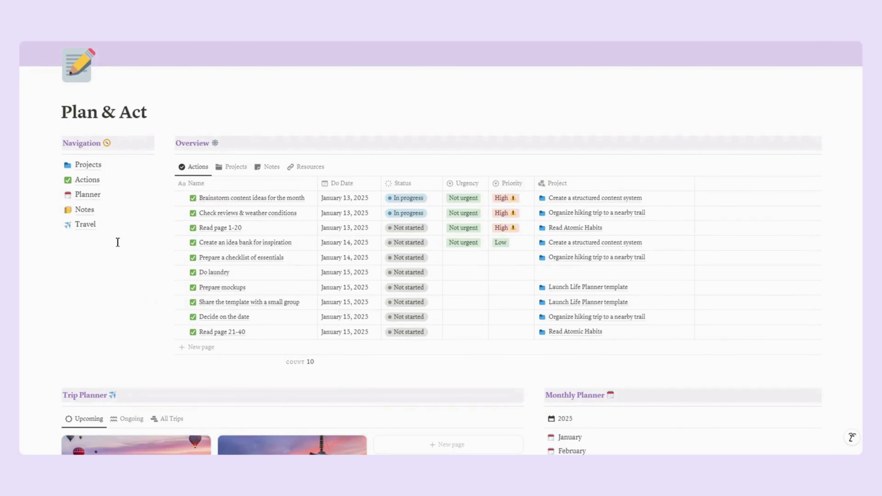
scroll(127, 263, "up", 2)
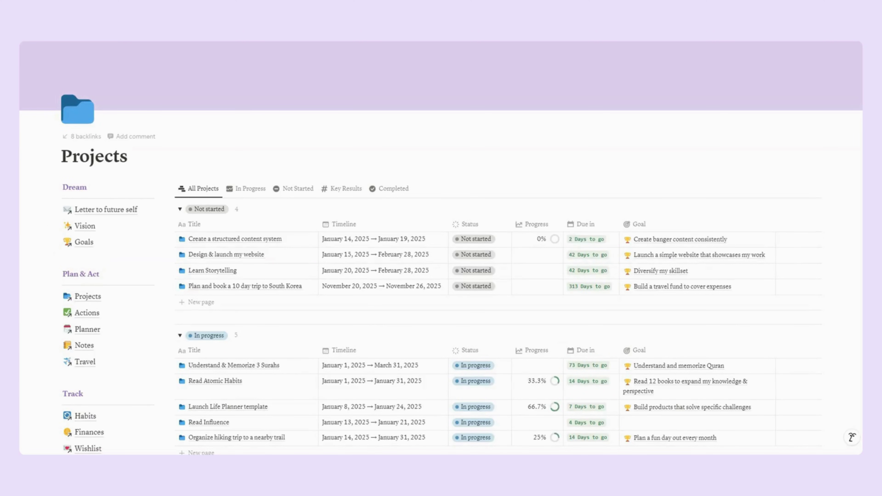
Add a project to the In progress group on the Projects page and link it to the "Upload 52 videos in 2025" goal
scroll(250, 172, "down", 5)
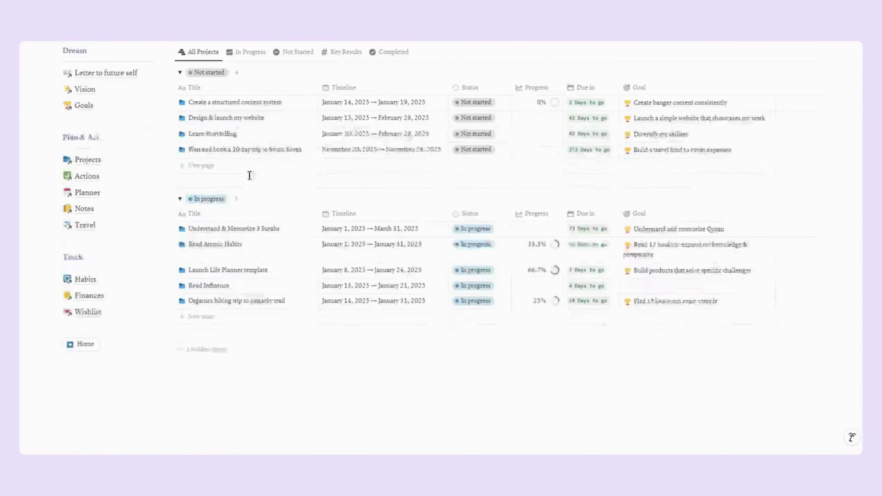
left_click(226, 306)
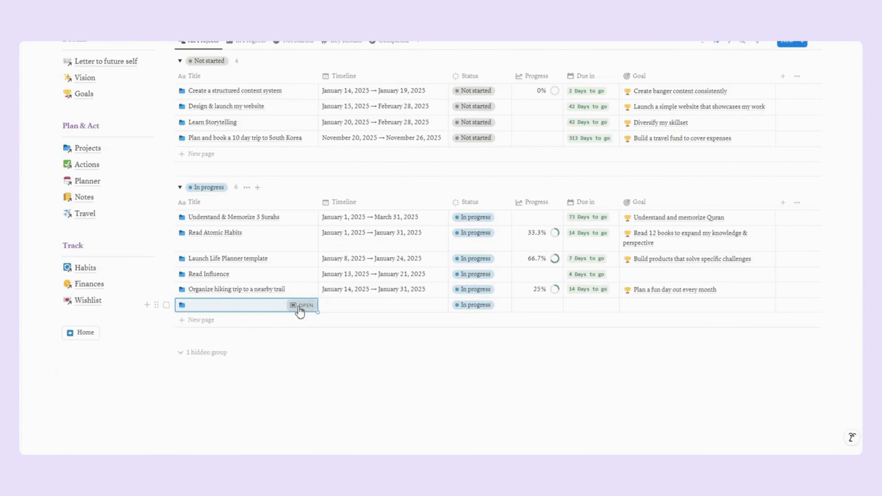
left_click(301, 307)
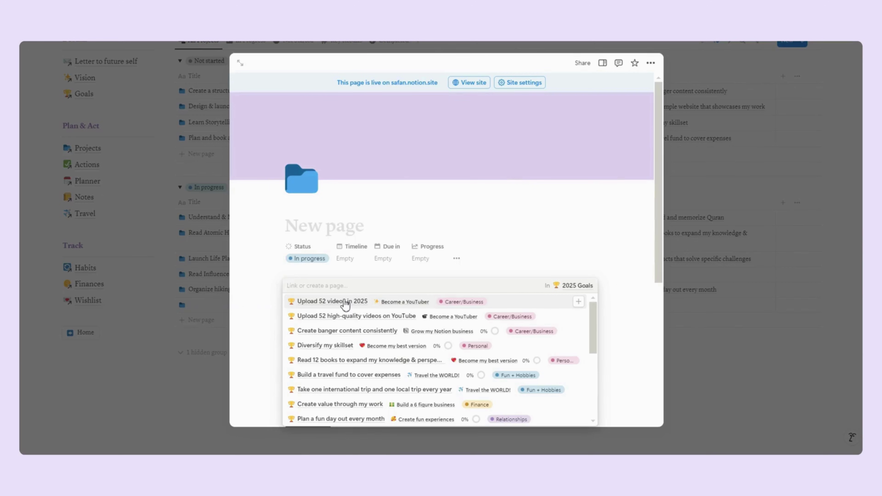
left_click(345, 302)
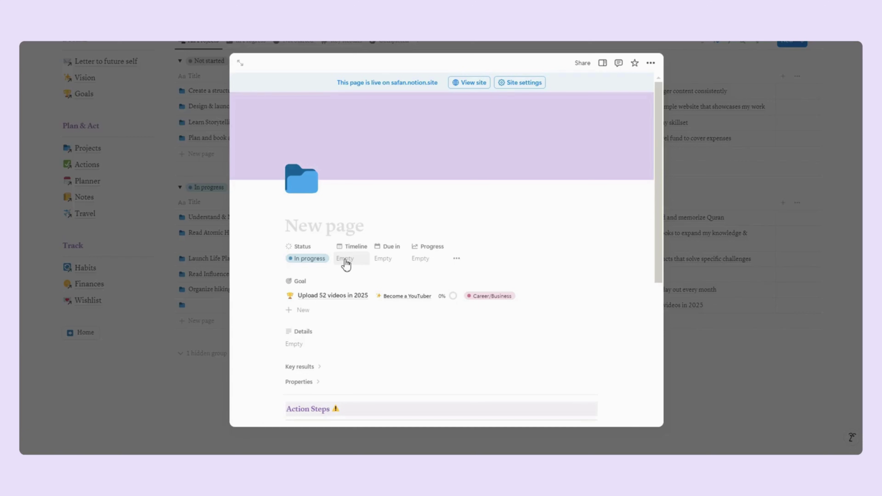
Title the new project "Upload video #1 - Notion Tour Life Planner"
left_click(311, 225)
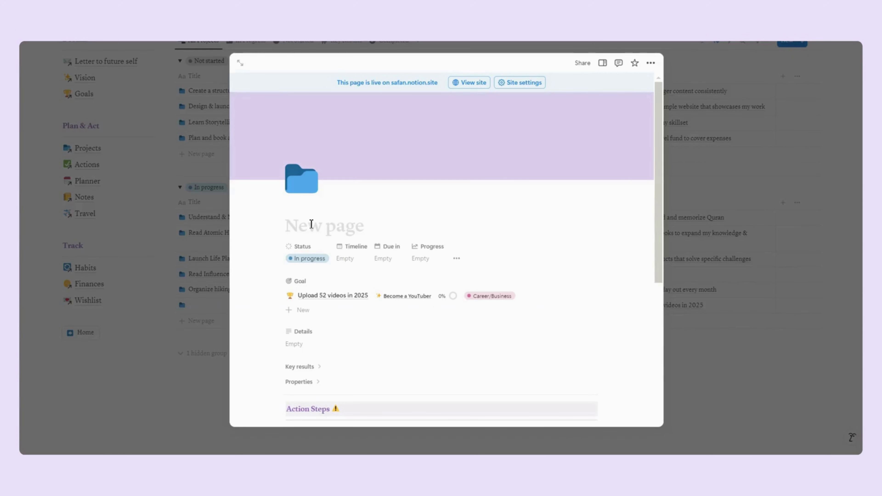
type("Upl")
type("oad video #1 - Notion Tour Life Planner")
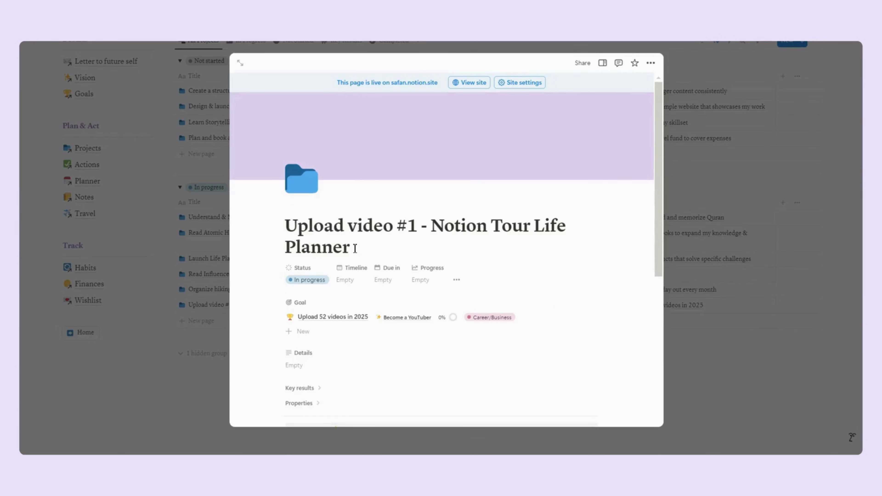
Check the project's status options and set its timeline to January 13 to January 19, 2025
left_click(307, 280)
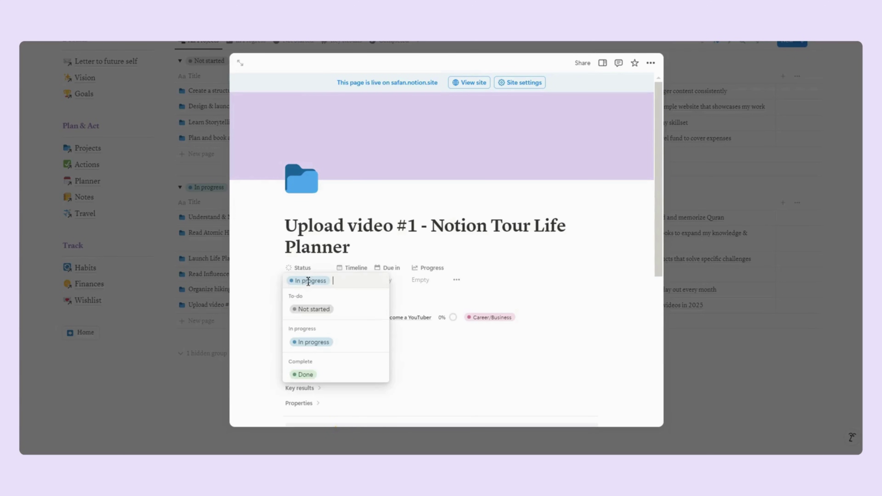
left_click(357, 271)
left_click(353, 282)
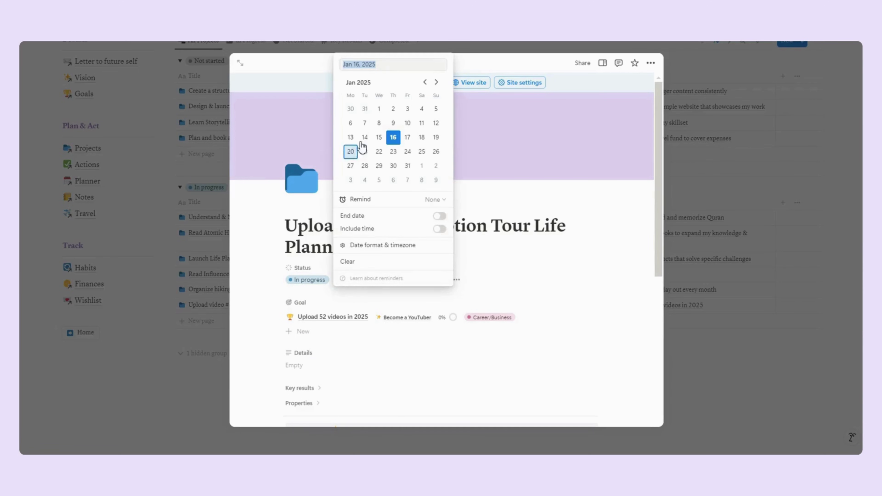
left_click(350, 137)
left_click(439, 216)
left_click(436, 137)
key("Escape")
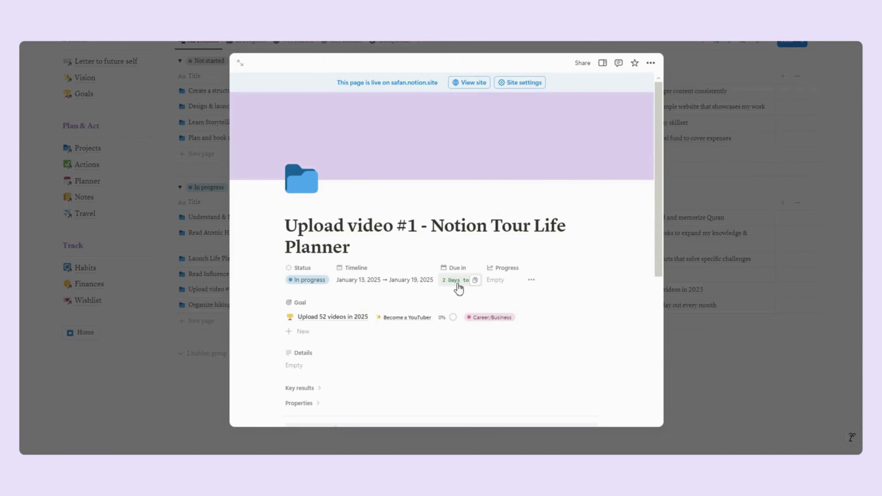
Examine how the Progress property is calculated from the action steps' status, and leave its settings
left_click(497, 287)
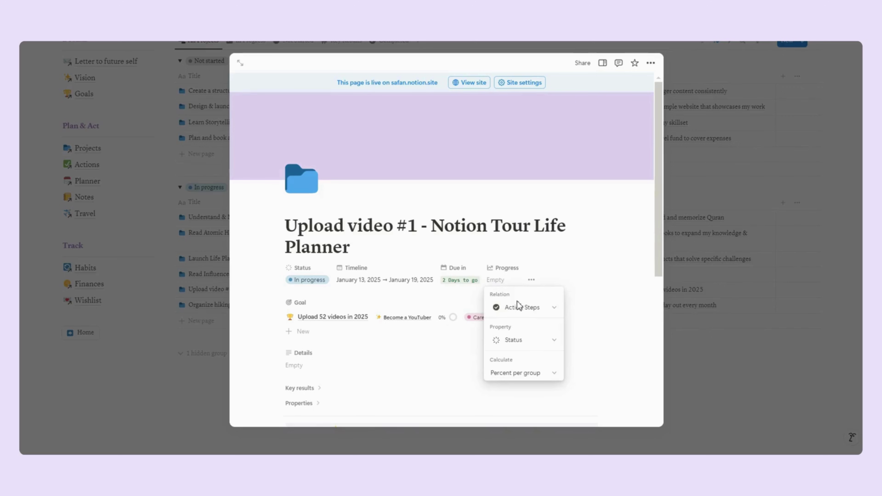
left_click(515, 377)
mouse_move(517, 418)
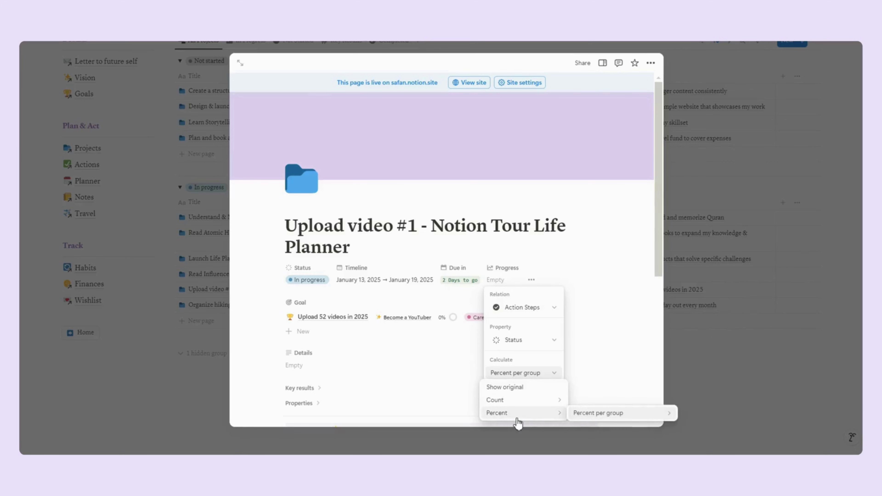
mouse_move(596, 421)
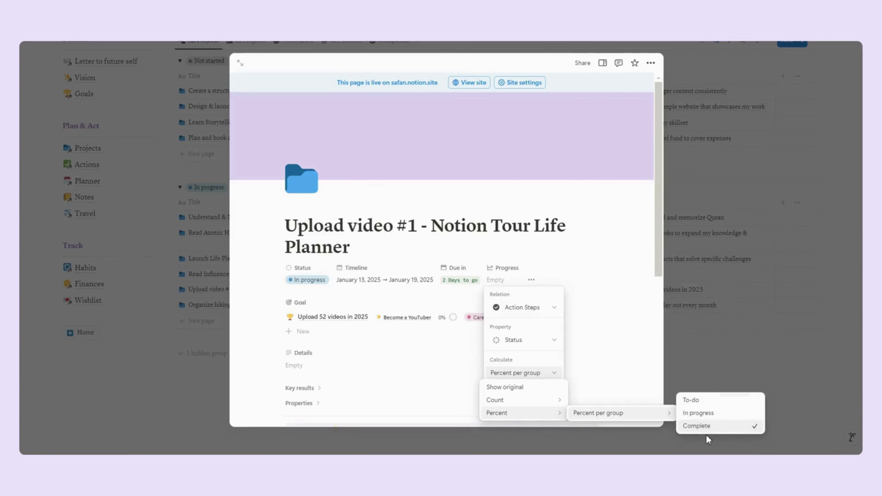
key("Escape")
key("Escape")
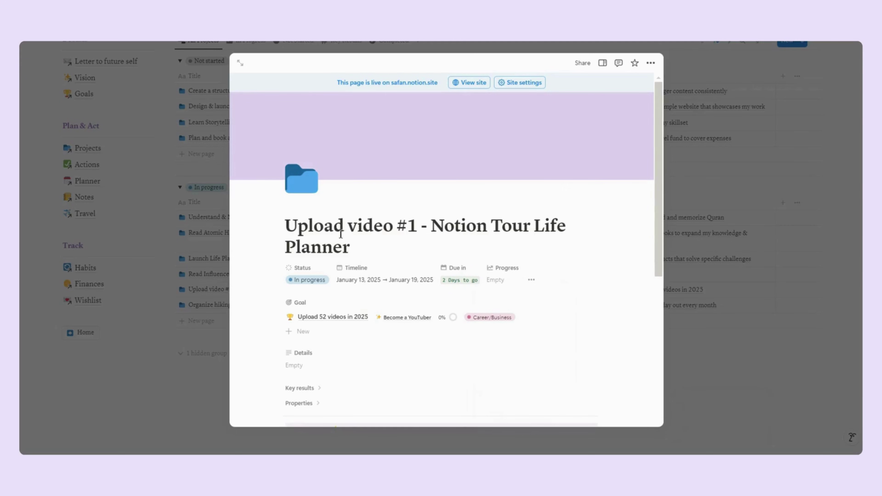
Look at the project's Details field and expand its Key results section
scroll(339, 236, "down", 2)
scroll(339, 239, "down", 2)
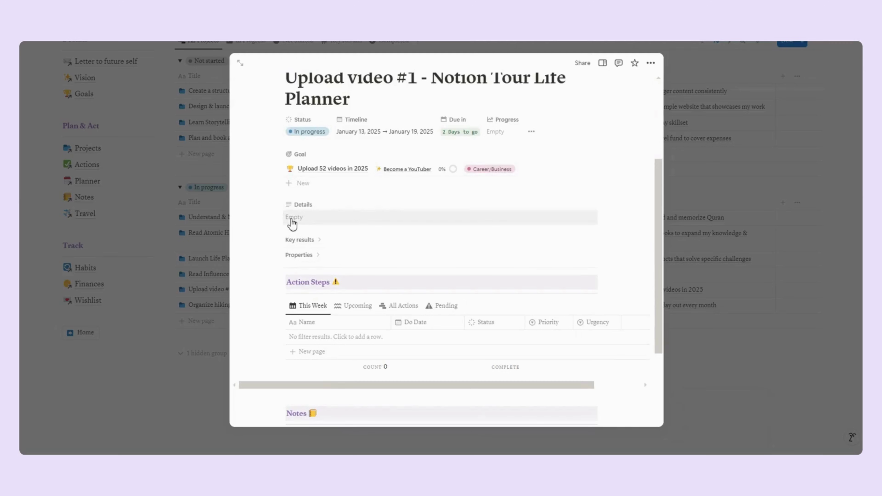
left_click(293, 223)
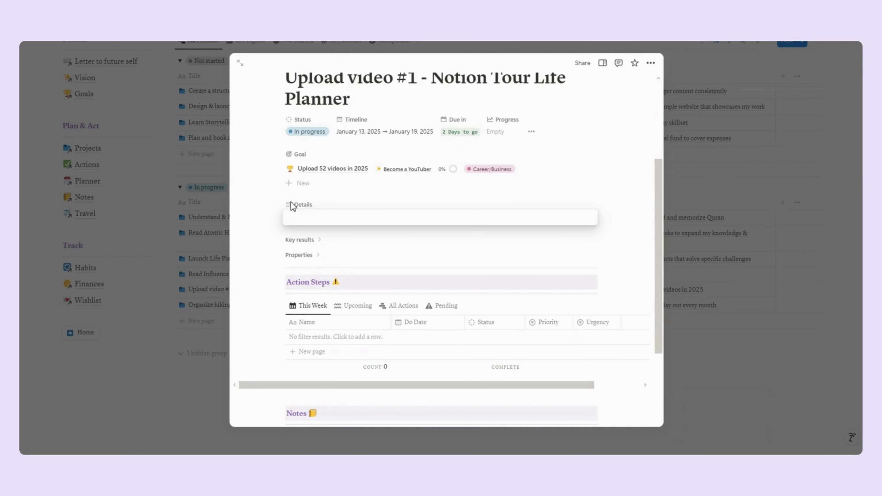
left_click(301, 232)
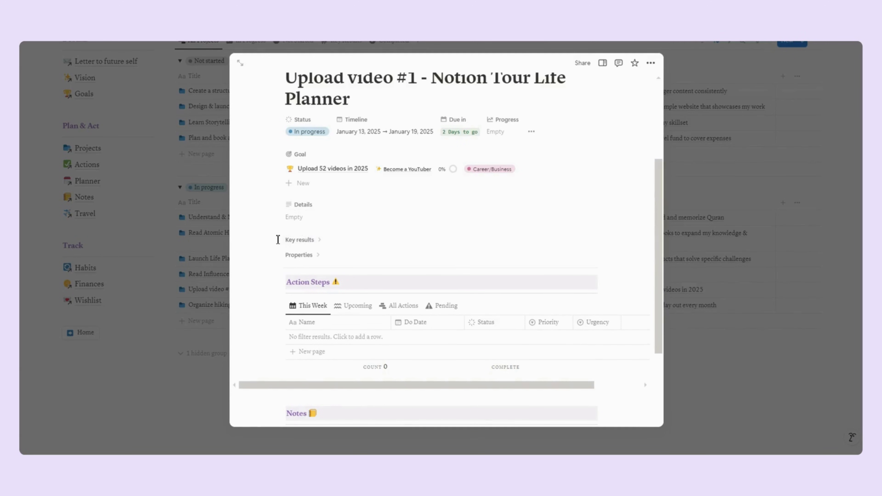
left_click(310, 245)
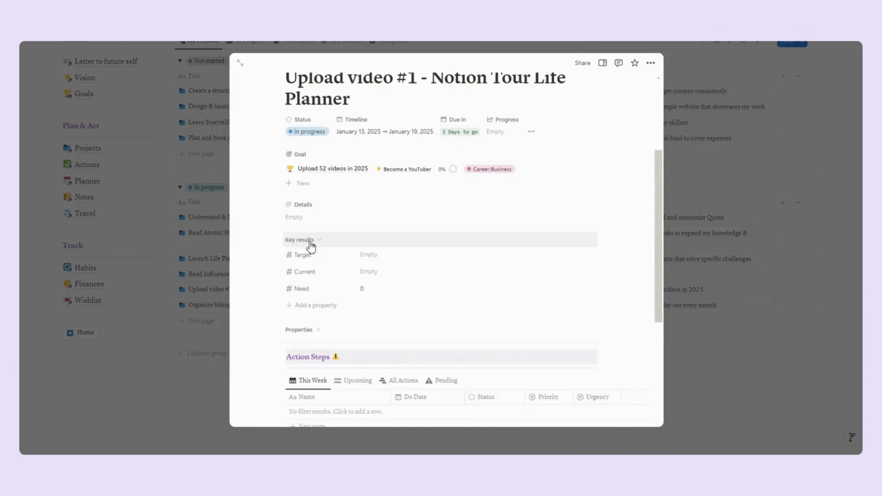
Retitle the project "Upload 12 videos in Q1" and set its key results to a target of 12 and a current value of 1
scroll(312, 305, "up", 3)
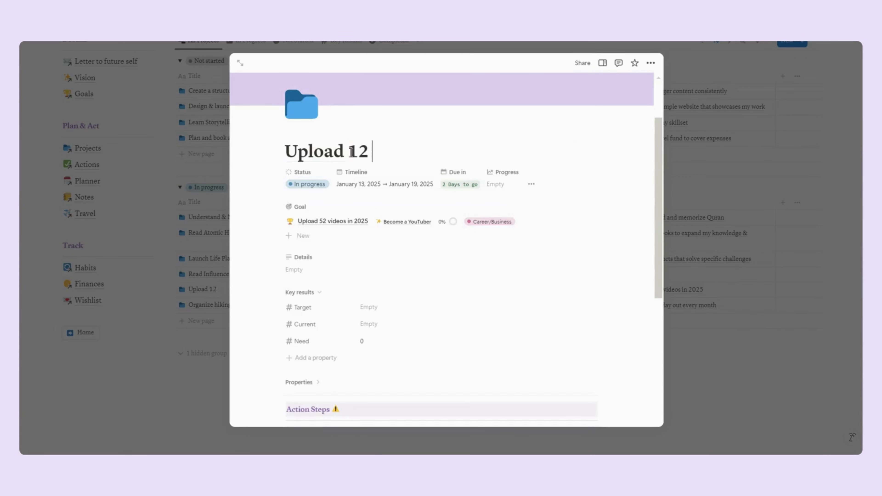
type("videos in Q1")
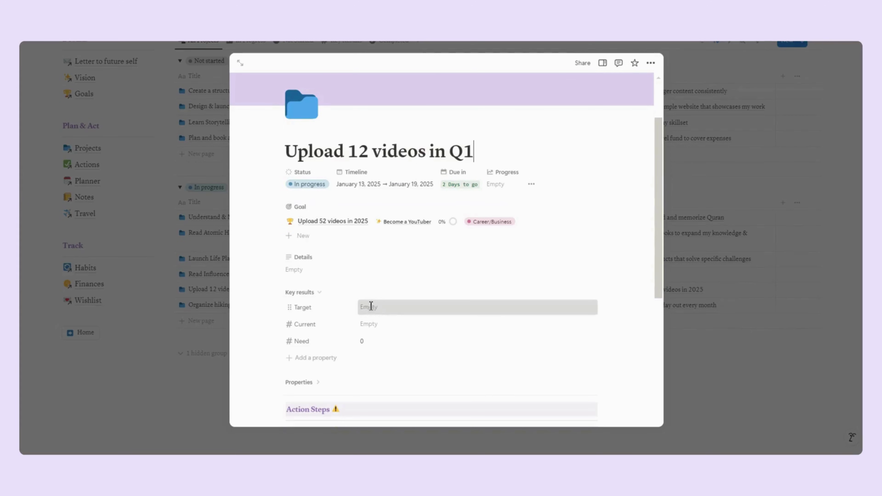
left_click(369, 308)
type("12")
key("Return")
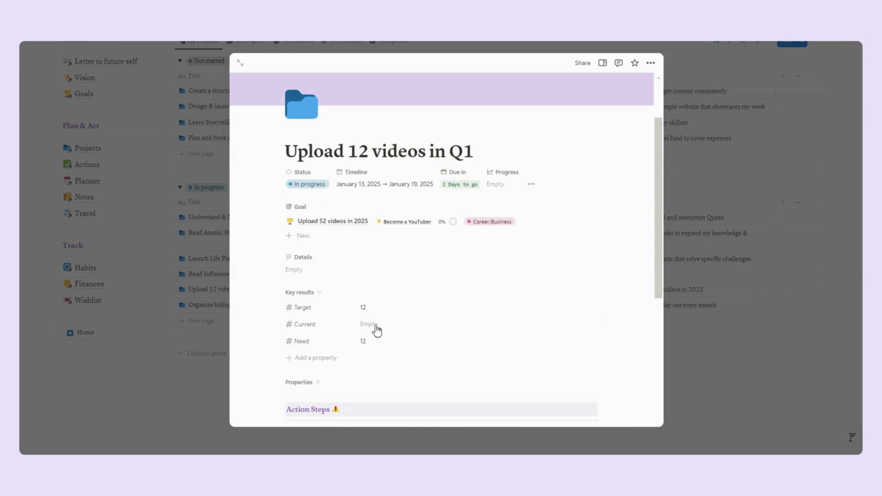
left_click(377, 330)
type("1")
key("Return")
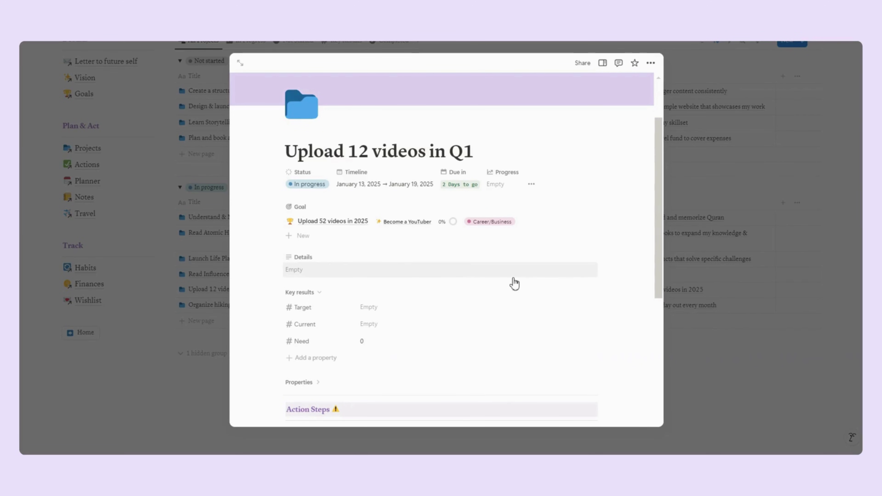
Retitle the project "Upload video #1 - Notion Tour Life Planner" and leave its Details field empty
key("BackSpace")
key("BackSpace")
key("BackSpace")
key("BackSpace")
key("BackSpace")
key("BackSpace")
key("BackSpace")
key("BackSpace")
key("BackSpace")
key("BackSpace")
key("BackSpace")
key("BackSpace")
key("BackSpace")
key("BackSpace")
key("BackSpace")
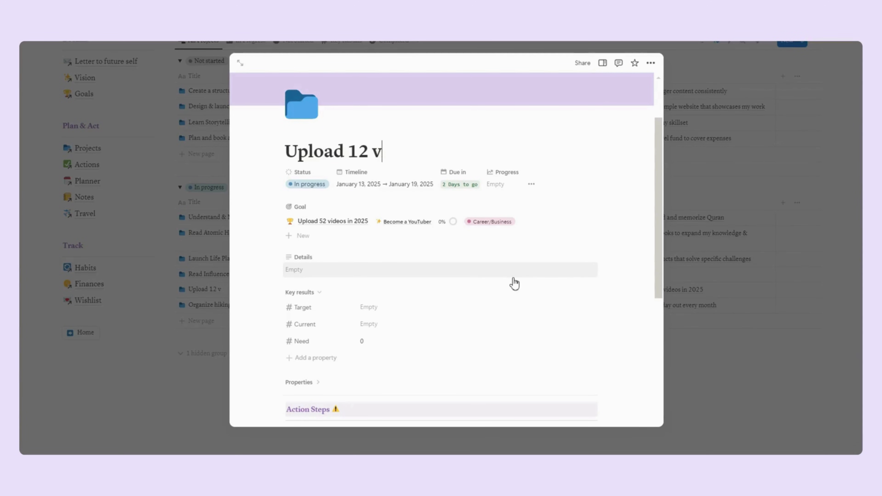
type("video #1 - Notion Tour Life Planner")
left_click(403, 291)
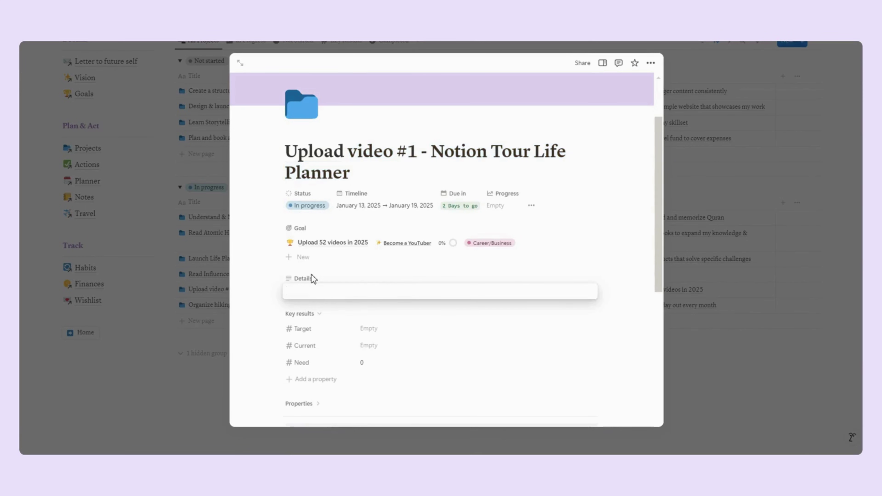
key("Escape")
Add an action step named "Brainstorm ideas" to the project's This Week list
scroll(300, 346, "down", 6)
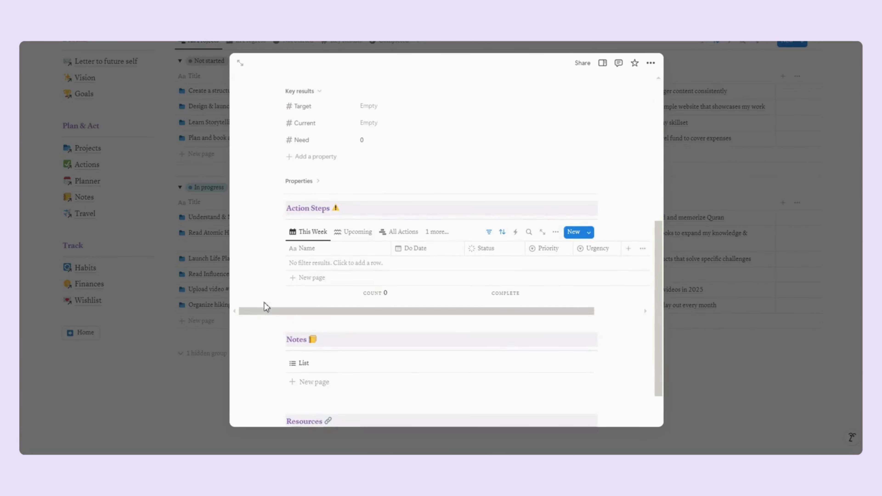
scroll(282, 253, "down", 3)
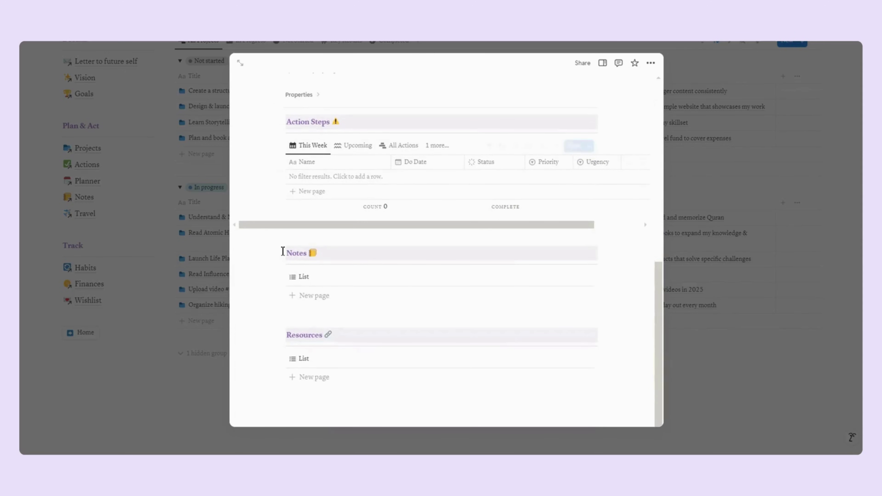
scroll(345, 375, "up", 3)
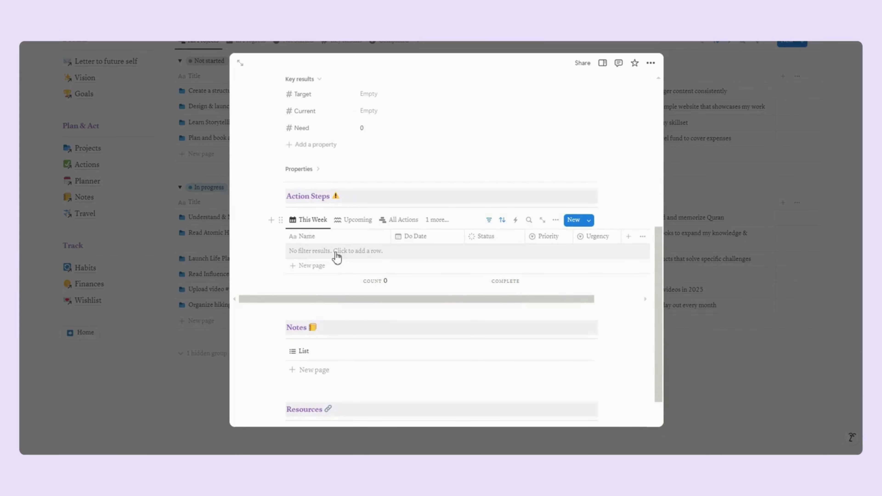
left_click(337, 256)
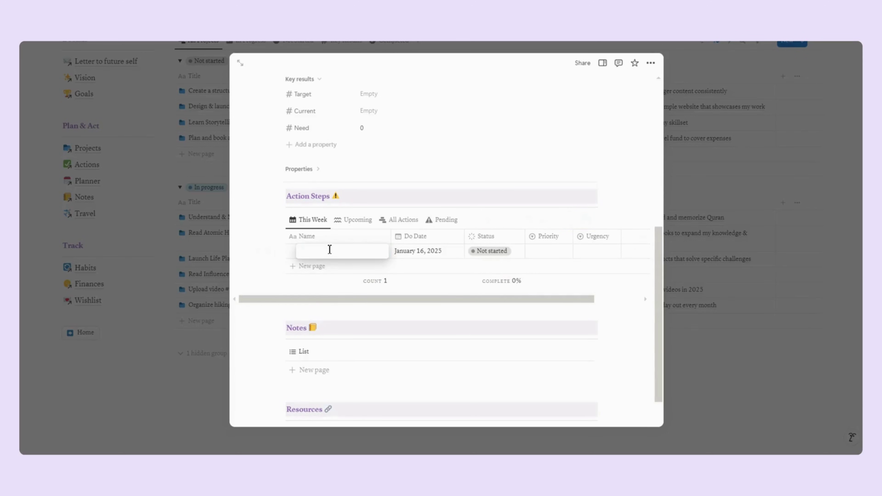
type("W")
key("BackSpace")
type("Brainstorm")
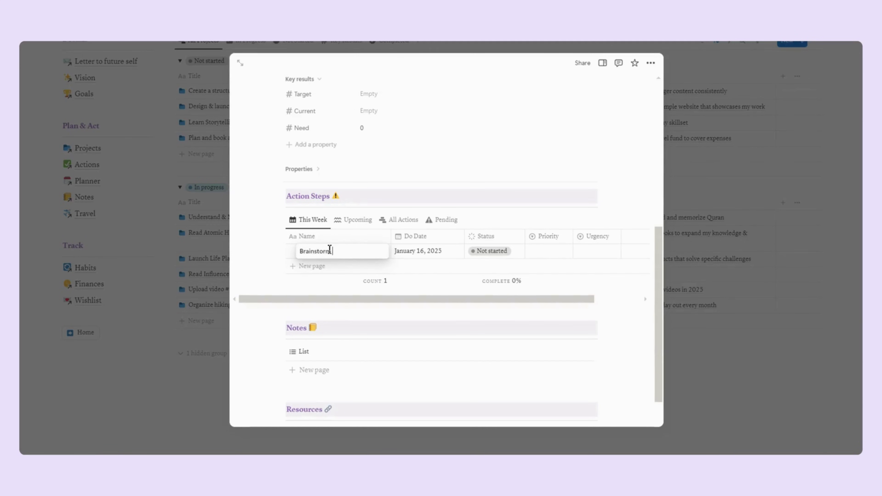
type(" ideas")
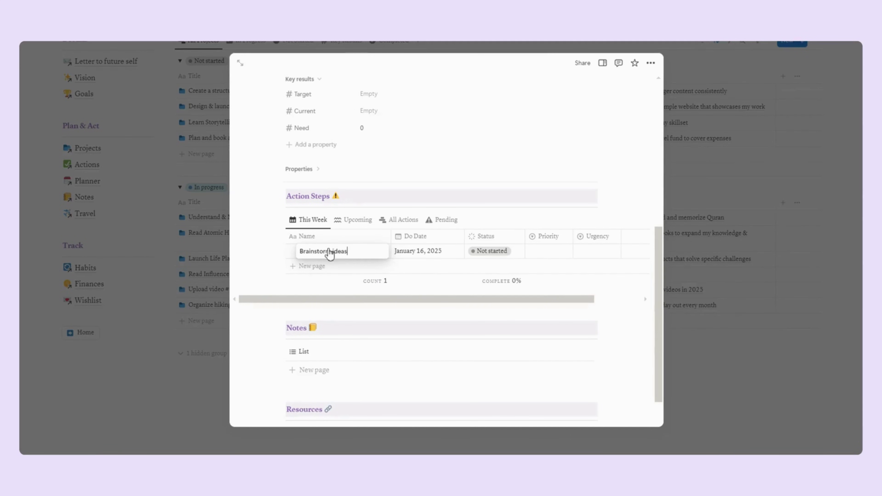
key("Tab")
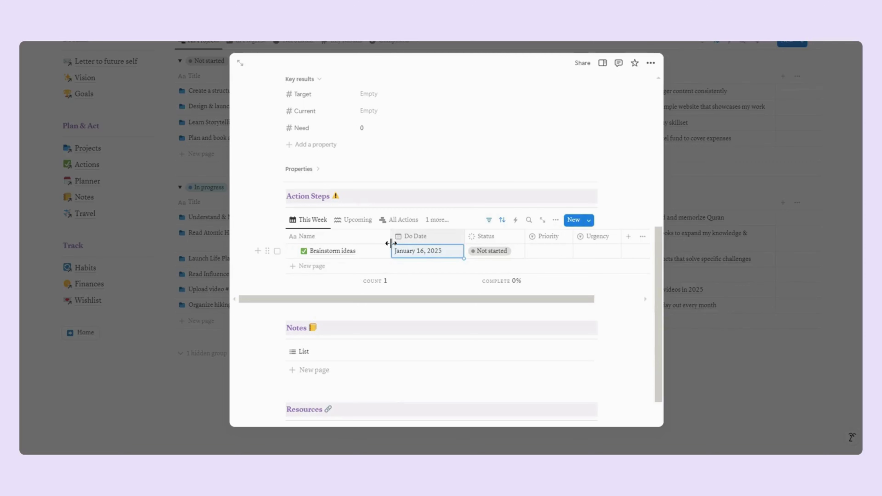
left_click_drag(391, 236, 378, 236)
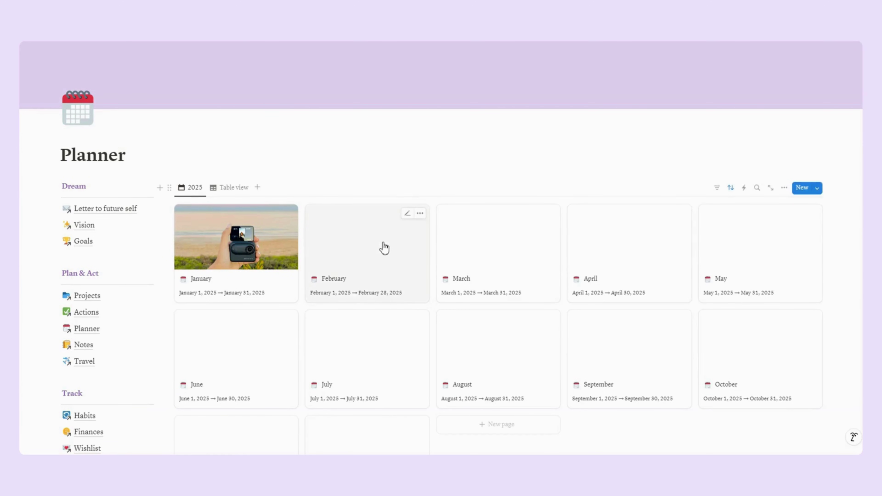
Look at the February planner page's monthly fields and template choices, and close the page
left_click(383, 249)
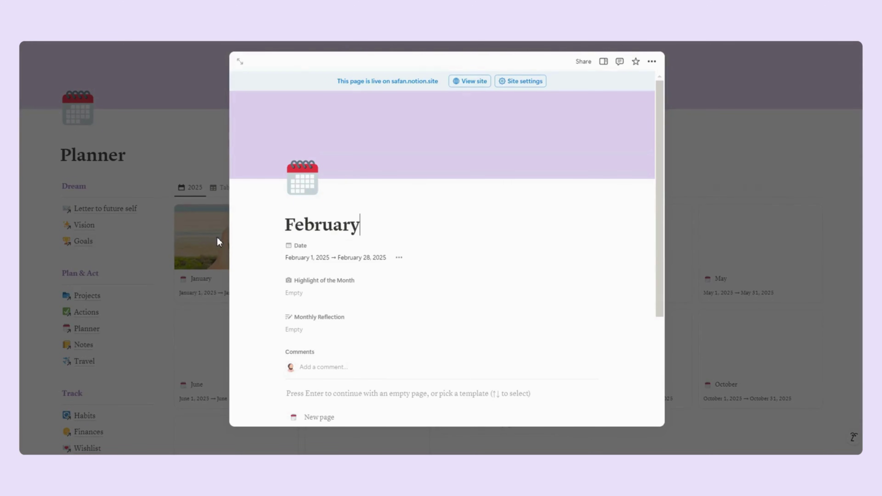
scroll(288, 276, "down", 2)
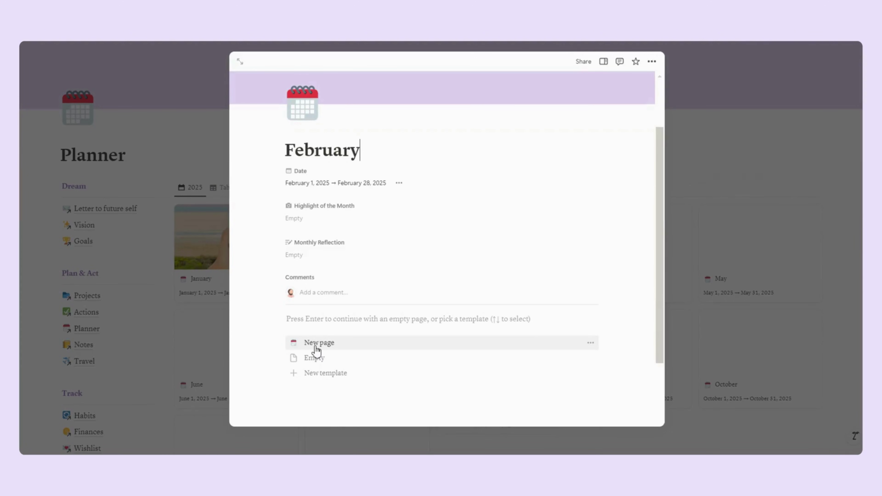
left_click(179, 142)
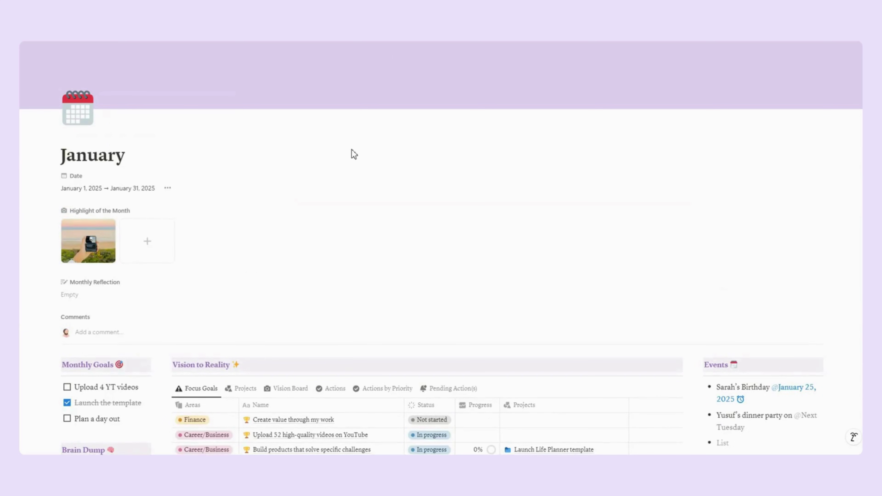
Check the reminder setting on the January 25 birthday in January's Events list, leaving the date as it is
scroll(349, 159, "down", 5)
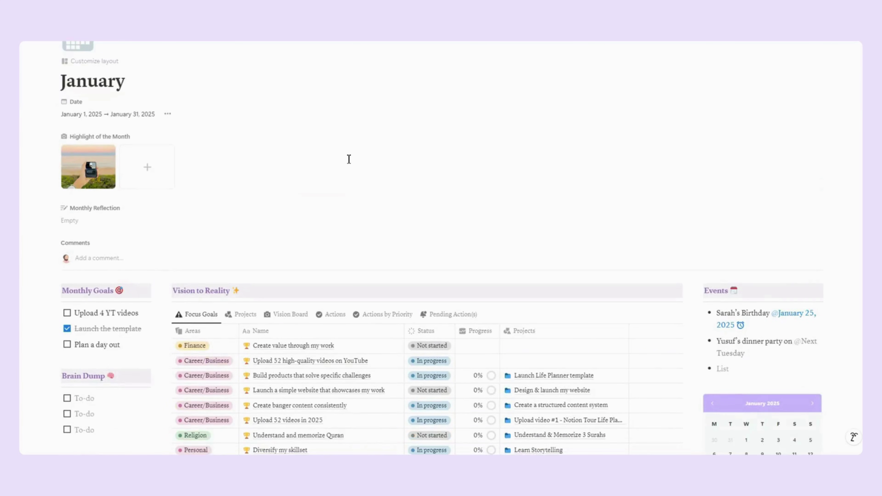
scroll(349, 159, "down", 2)
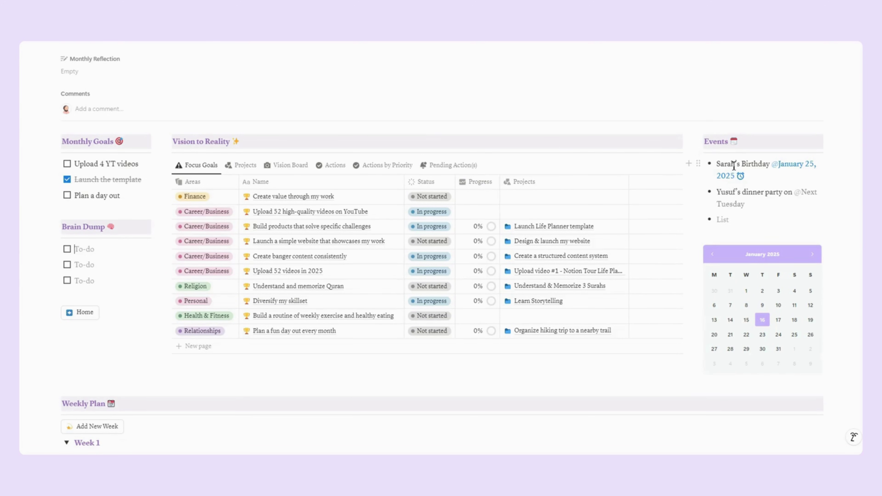
left_click(731, 181)
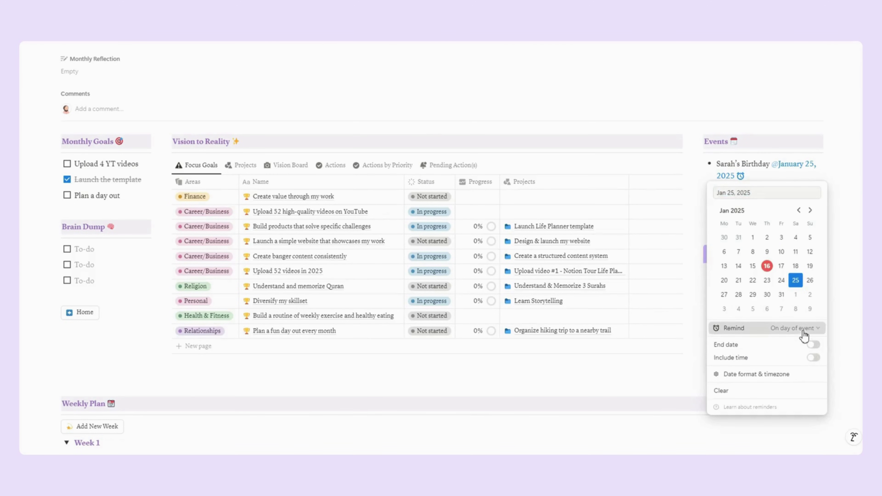
left_click(805, 336)
left_click(754, 152)
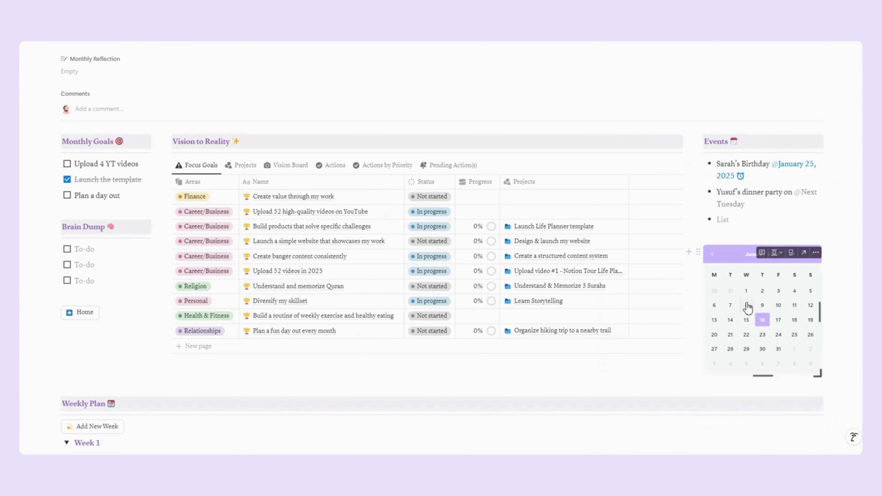
Go through the Projects, Vision Board, Actions and Actions by Priority views of Vision to Reality
left_click(243, 167)
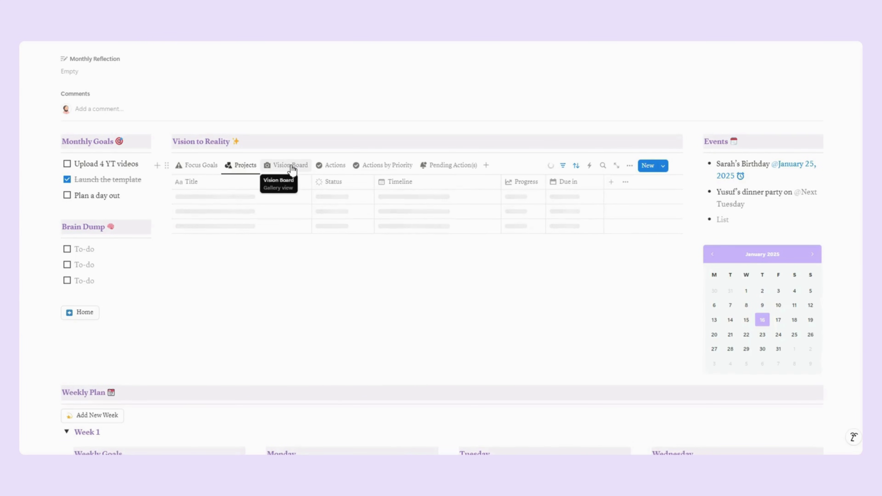
left_click(292, 169)
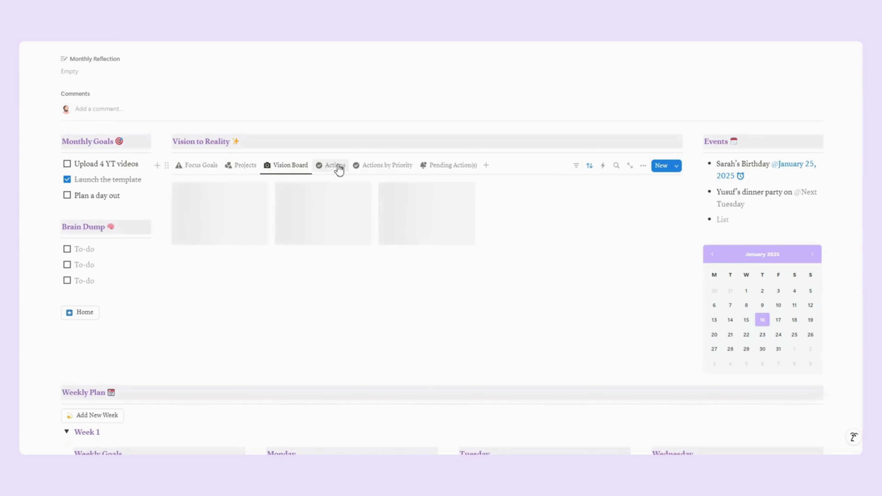
left_click(340, 170)
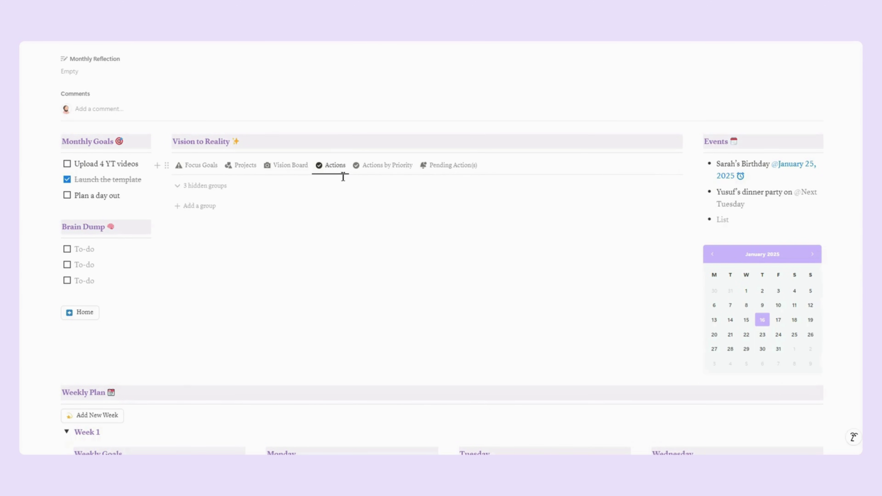
left_click(334, 171)
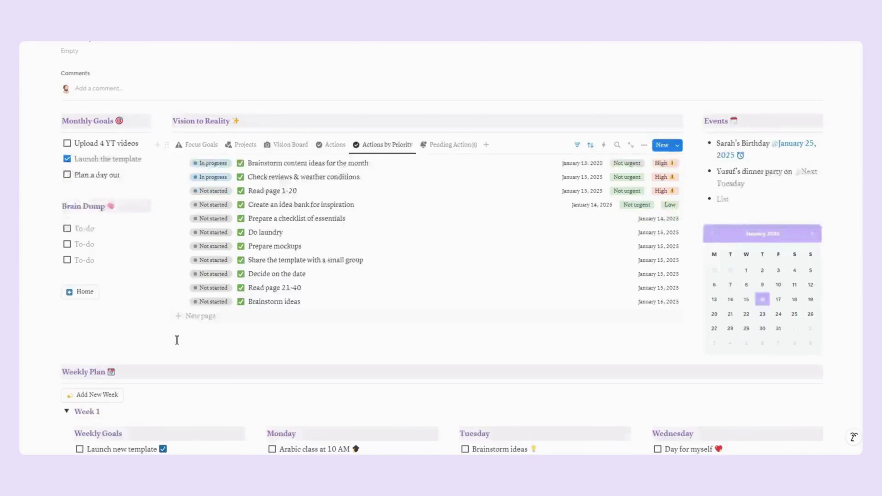
Add a new week to the Weekly Plan, expand and collapse it, and undo the addition
scroll(177, 339, "down", 6)
scroll(177, 339, "down", 2)
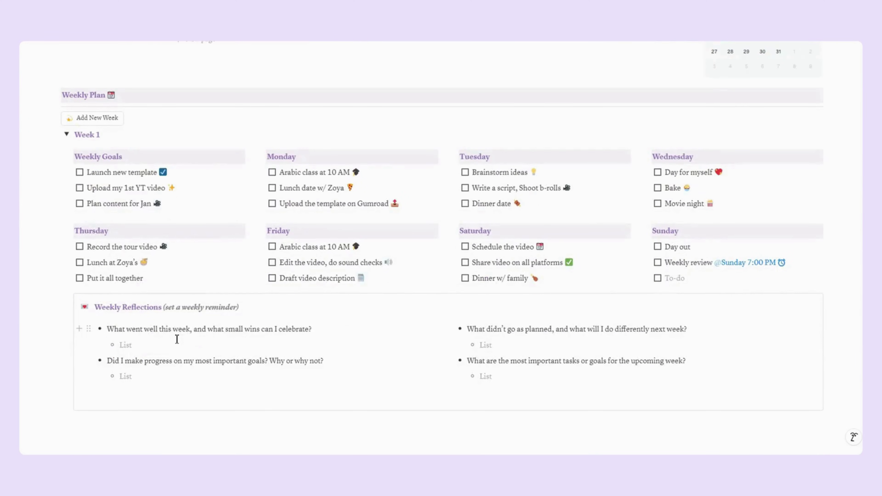
left_click(109, 124)
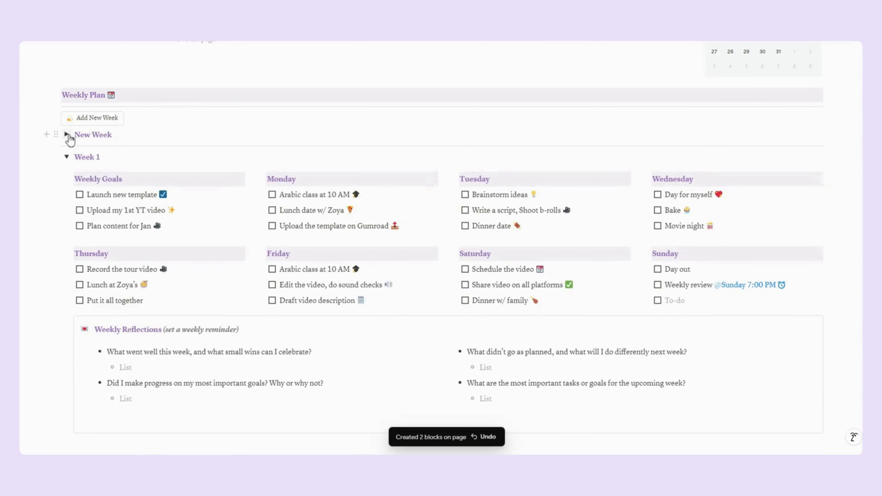
left_click(67, 136)
left_click(66, 136)
key("ctrl+z")
Mark Monday's "Upload the template on Gumroad" task in Week 1 as done
left_click_drag(87, 195, 189, 200)
left_click(188, 199)
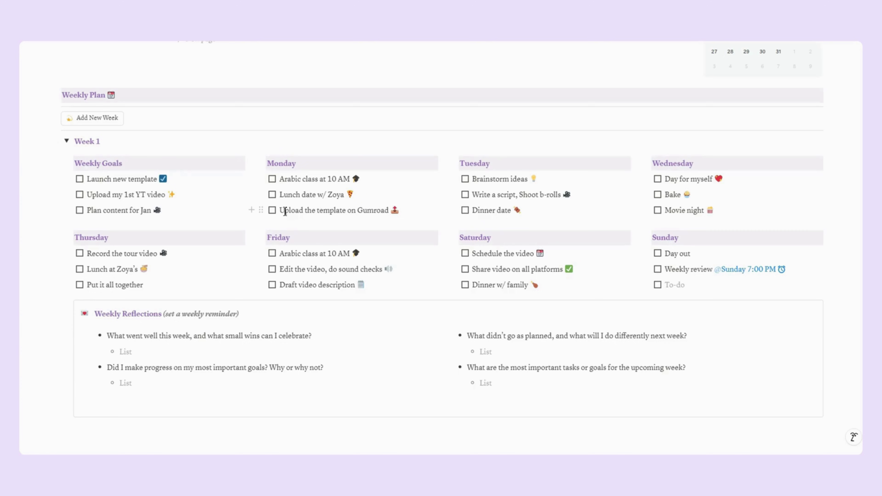
left_click(272, 210)
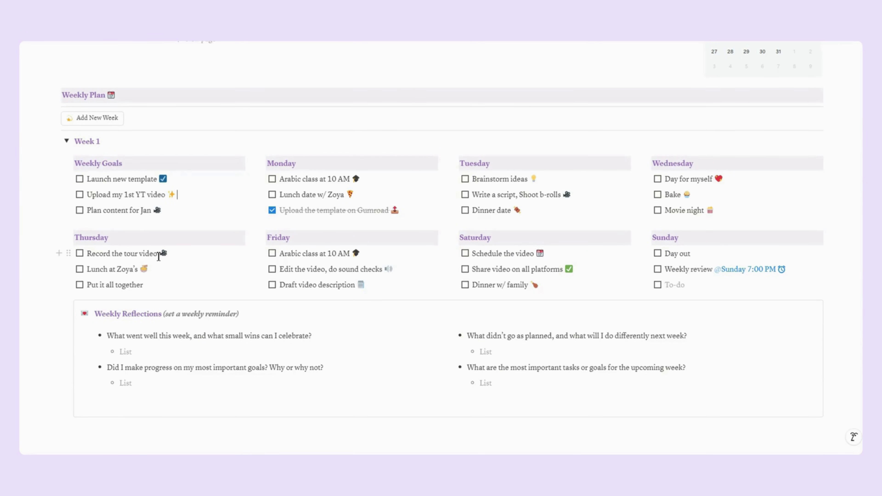
scroll(158, 256, "up", 3)
left_click_drag(473, 328, 559, 332)
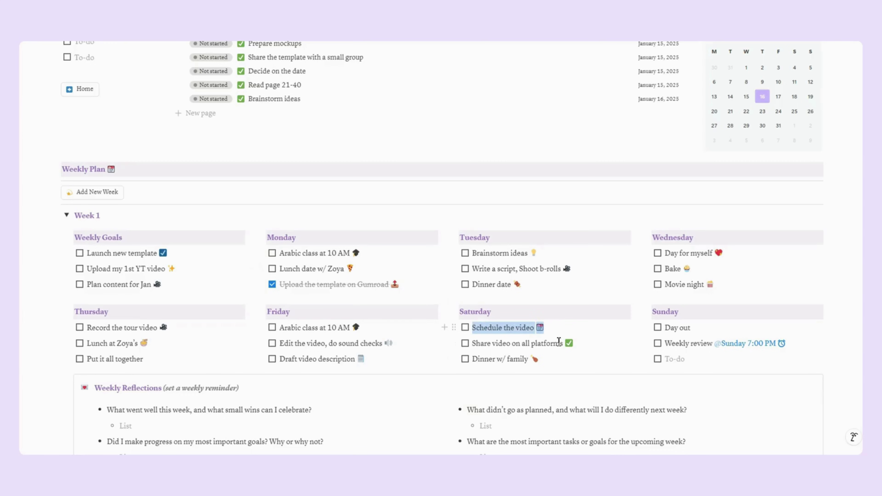
left_click(559, 342)
scroll(236, 259, "up", 3)
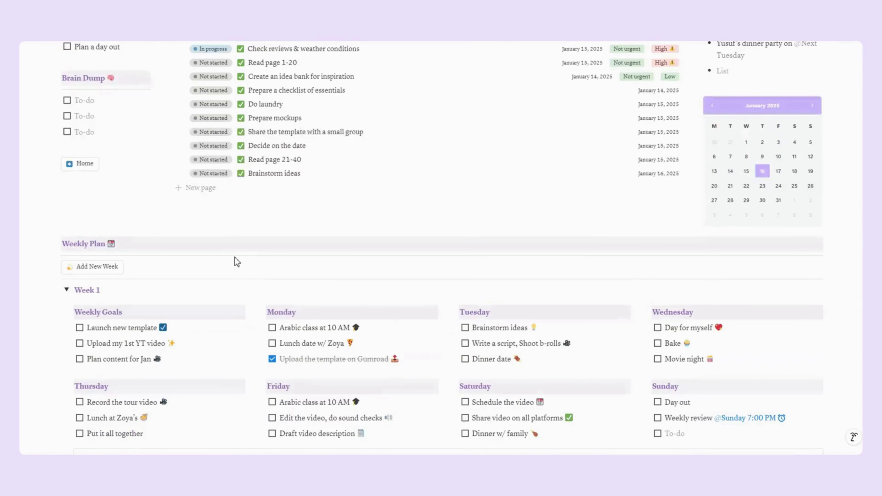
scroll(194, 189, "down", 3)
Copy Tuesday's task "Write a script, Shoot b-rolls" from Week 1 into Vision to Reality as a new action
triple_click(513, 269)
key("ctrl+c")
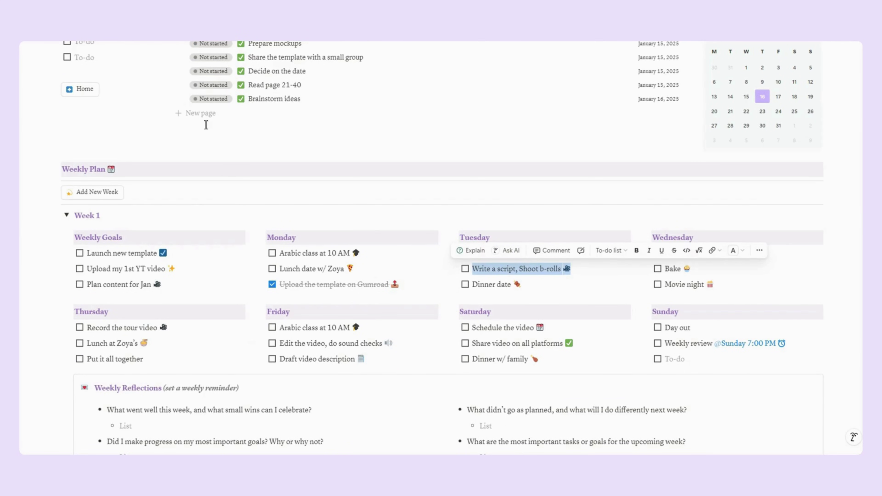
left_click(201, 114)
key("ctrl+v")
Set the do date of the "Write a script, Shoot b-rolls" action to January 14, 2025
scroll(290, 182, "up", 3)
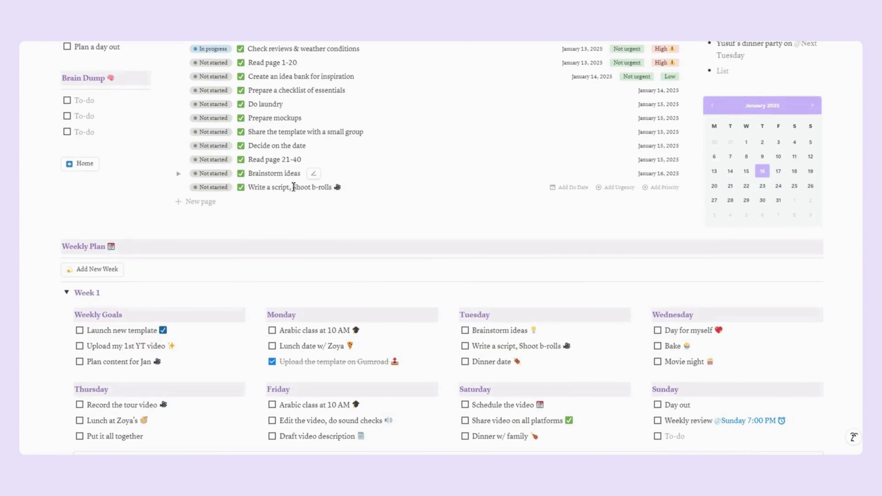
left_click(565, 192)
left_click(577, 279)
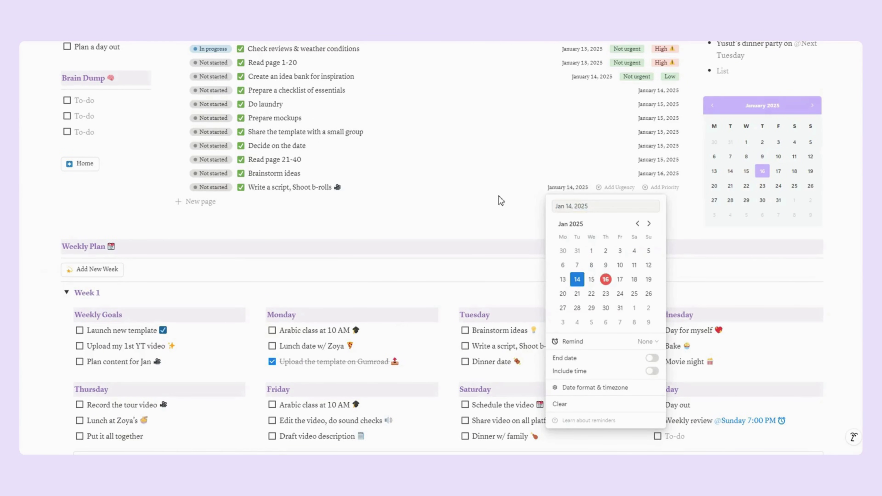
left_click(620, 108)
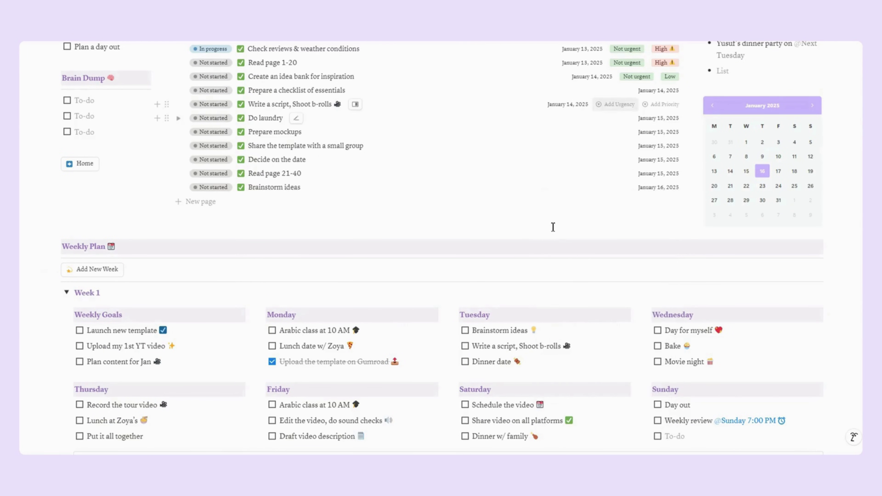
Set the "Write a script, Shoot b-rolls" action's urgency to Urgent and its priority to High
scroll(551, 229, "up", 2)
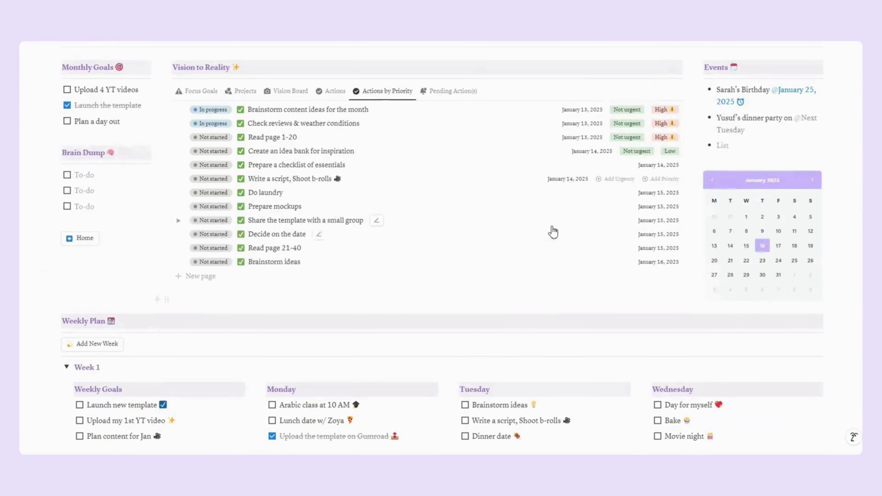
left_click(619, 179)
left_click(625, 223)
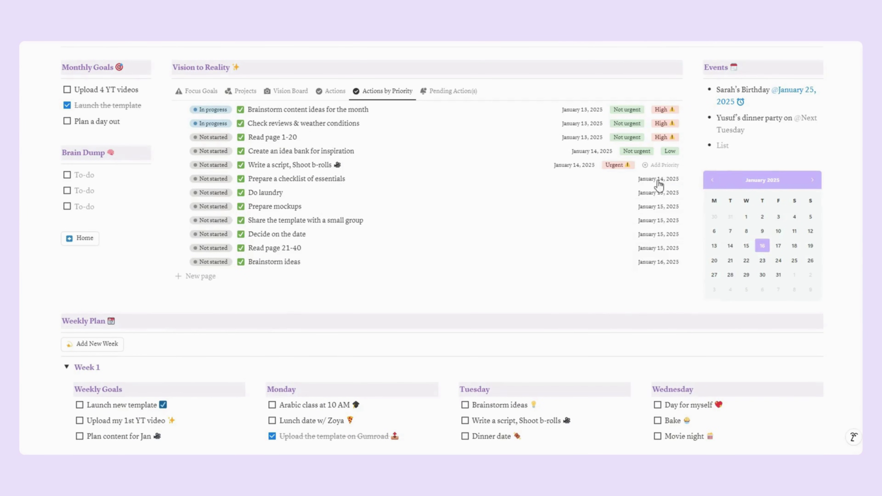
left_click(661, 166)
left_click(669, 208)
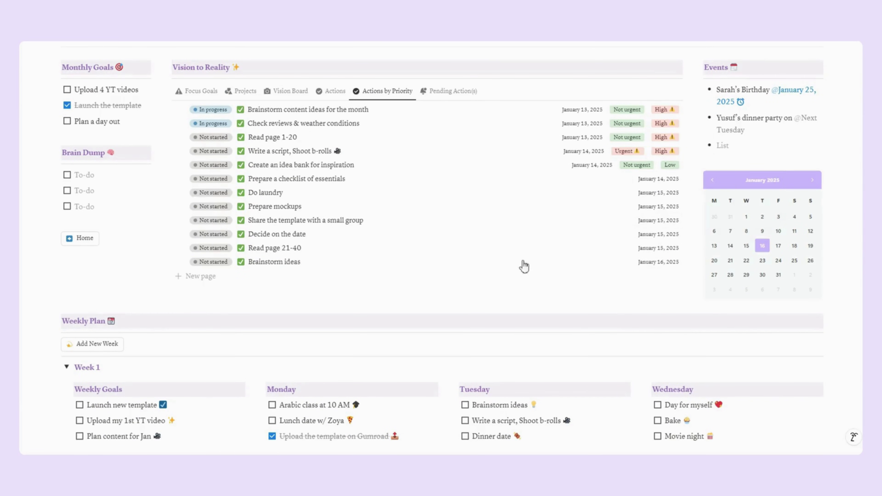
Review the Week 1 plan day by day, down to the Weekly Reflections questions and Sunday's weekly review reminder
scroll(469, 276, "down", 4)
scroll(505, 221, "down", 2)
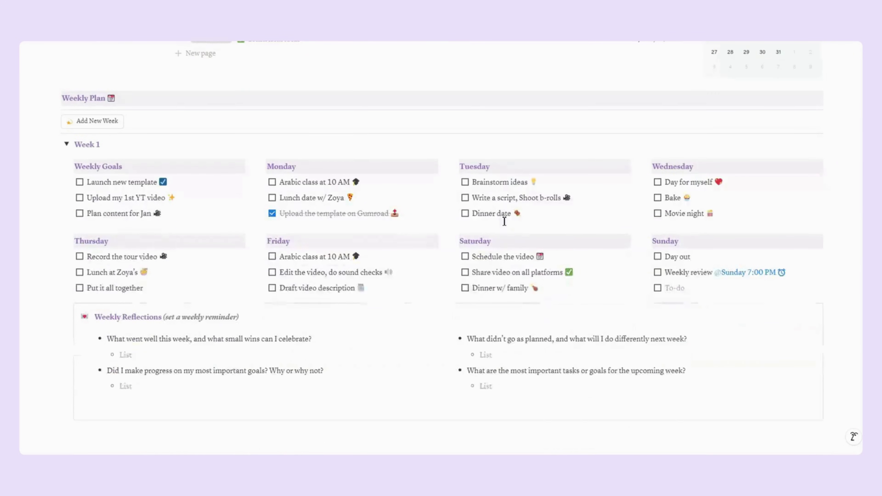
scroll(489, 218, "up", 4)
scroll(488, 218, "down", 6)
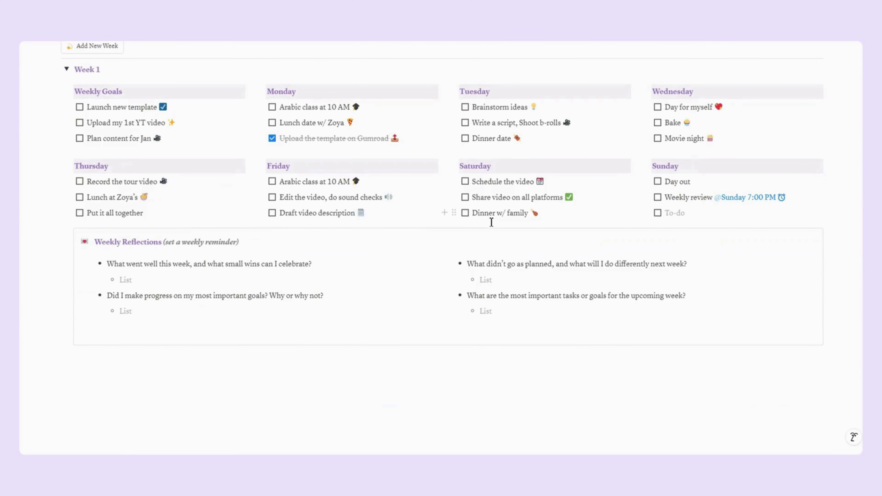
mouse_move(751, 201)
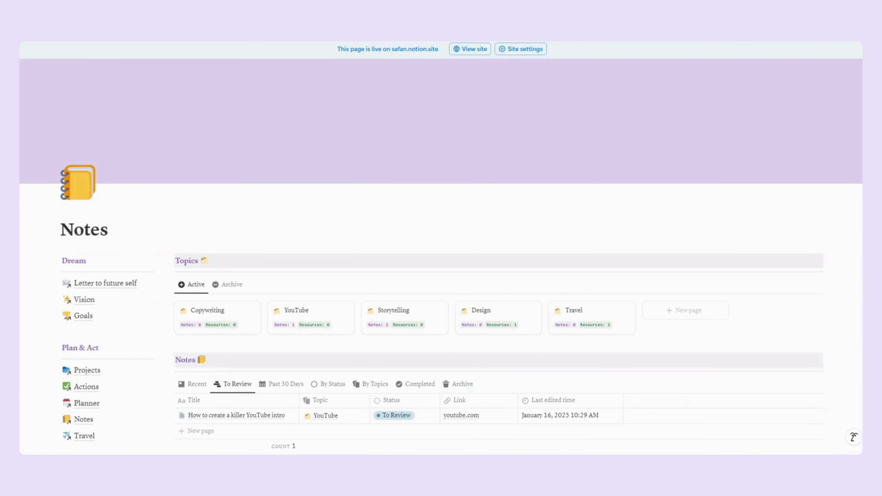
Look through the Topics, Notes and Resources sections of the Notes page
scroll(510, 151, "down", 3)
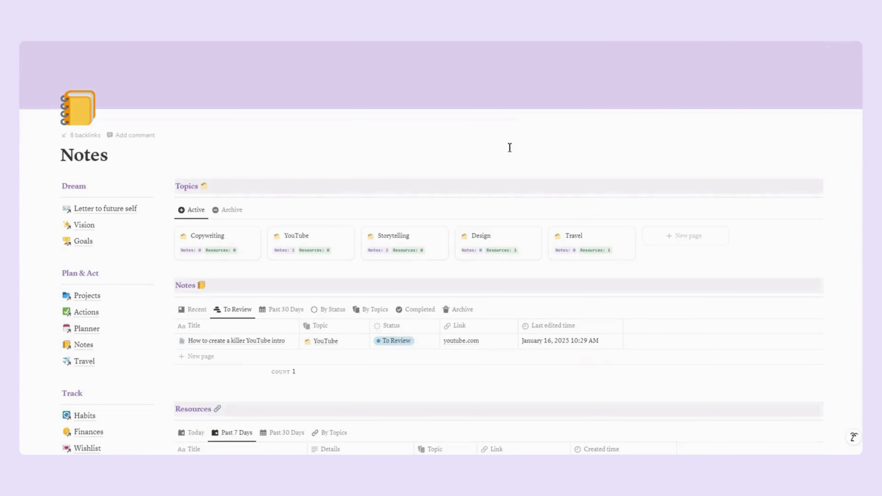
scroll(507, 147, "down", 3)
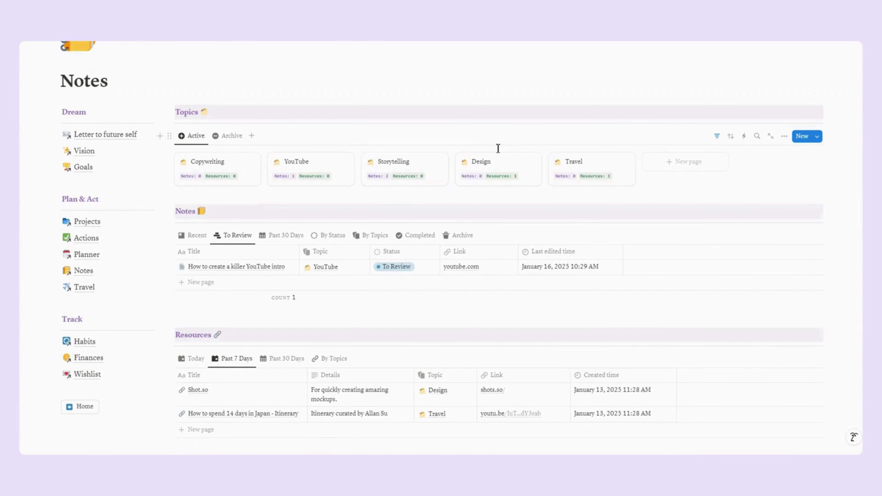
scroll(235, 189, "down", 3)
scroll(236, 191, "up", 3)
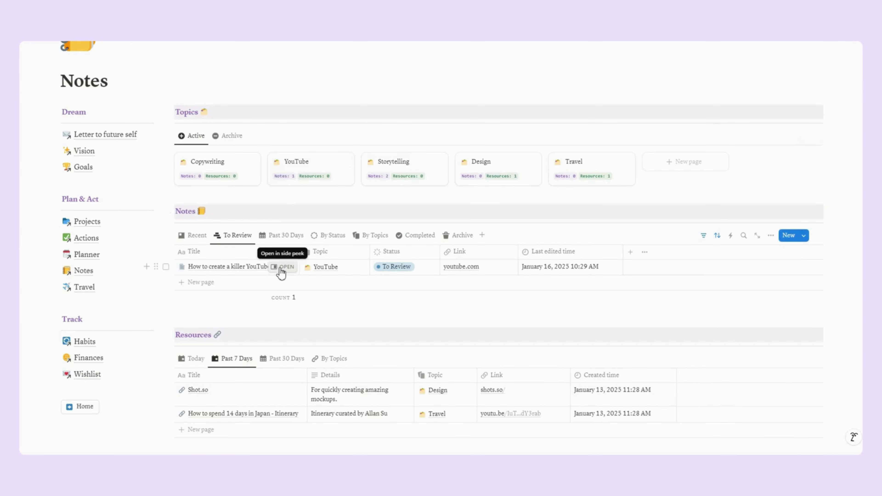
Open the note "How to create a killer YouTube intro" in side peek, check its AI summary update option and close it
left_click(282, 267)
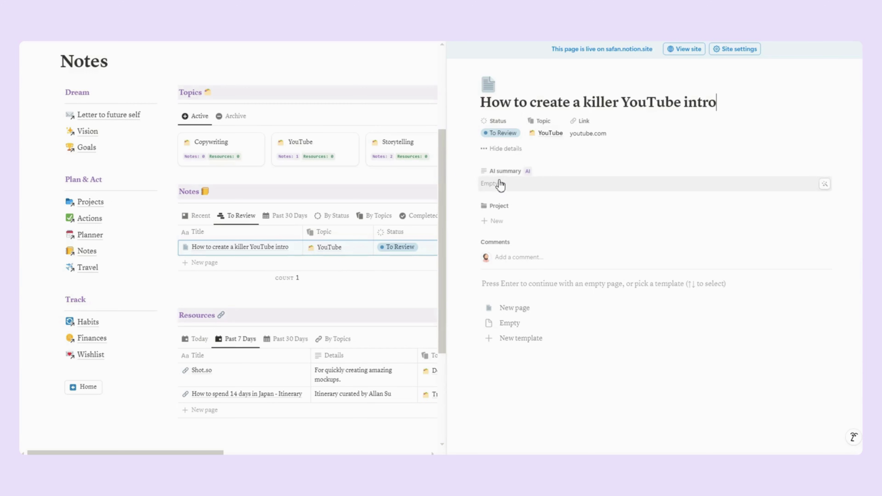
left_click(500, 184)
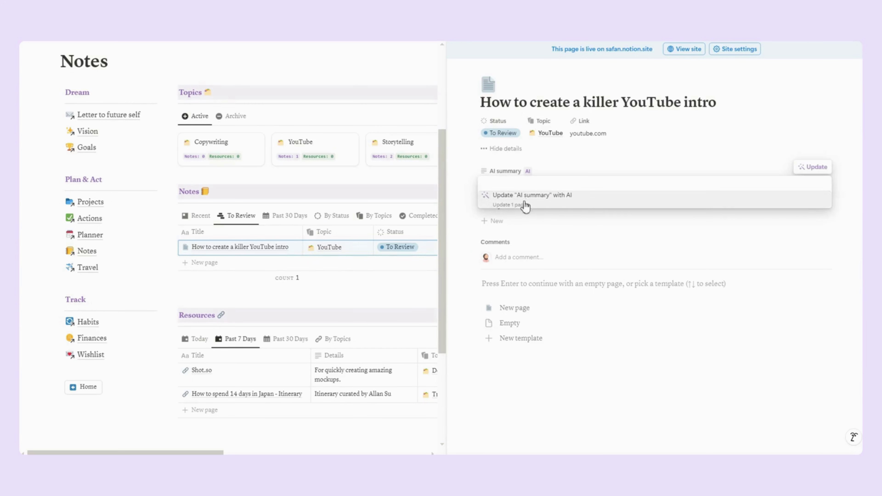
left_click(197, 236)
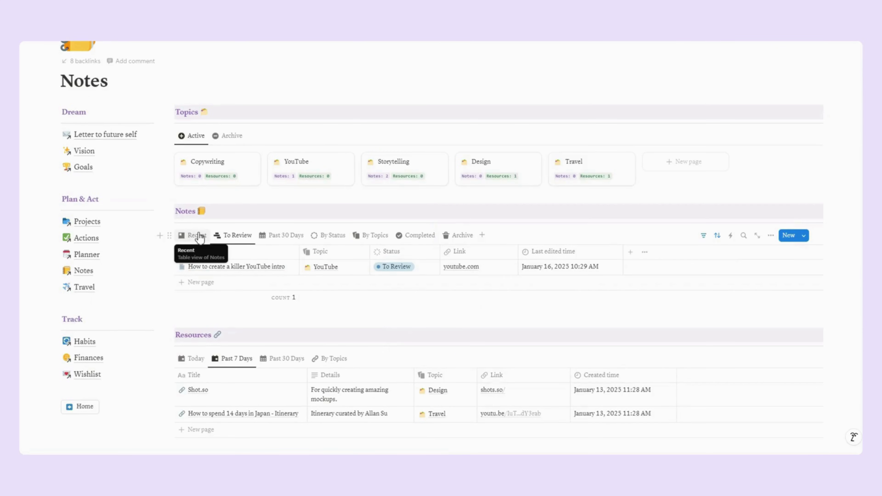
View the Recent and To Review lists of Notes and check the status options of the YouTube intro note
left_click(199, 235)
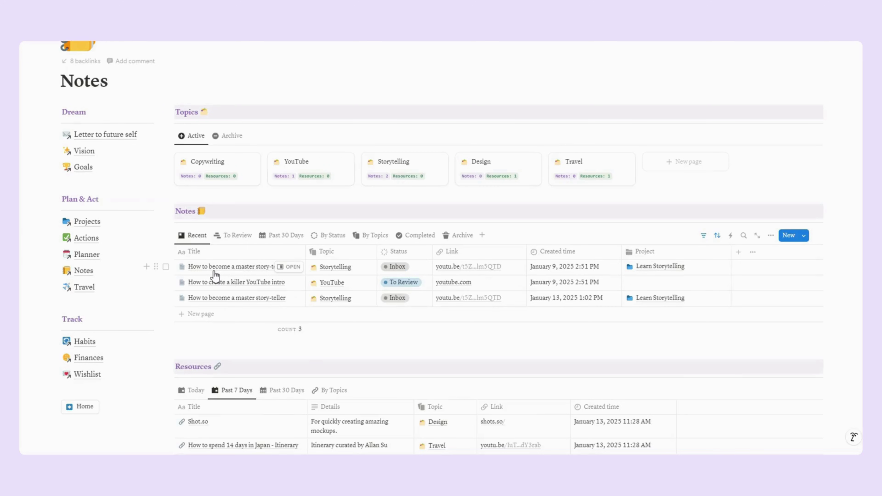
left_click(218, 239)
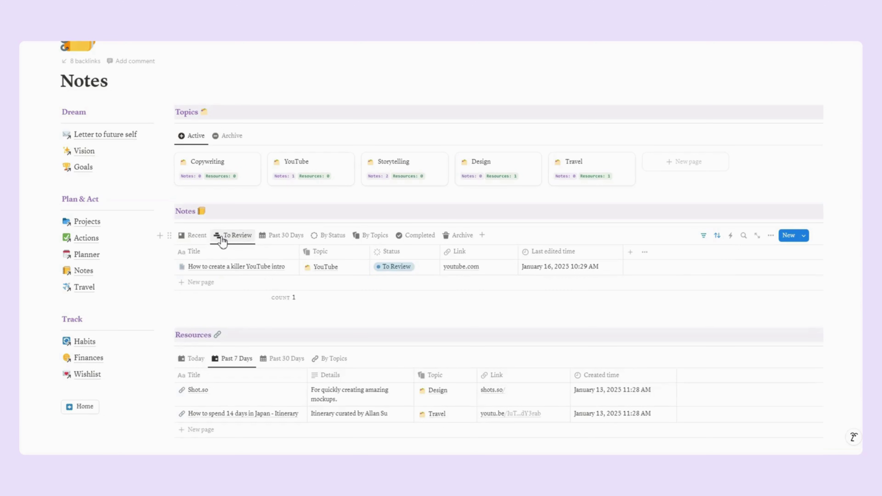
left_click(397, 271)
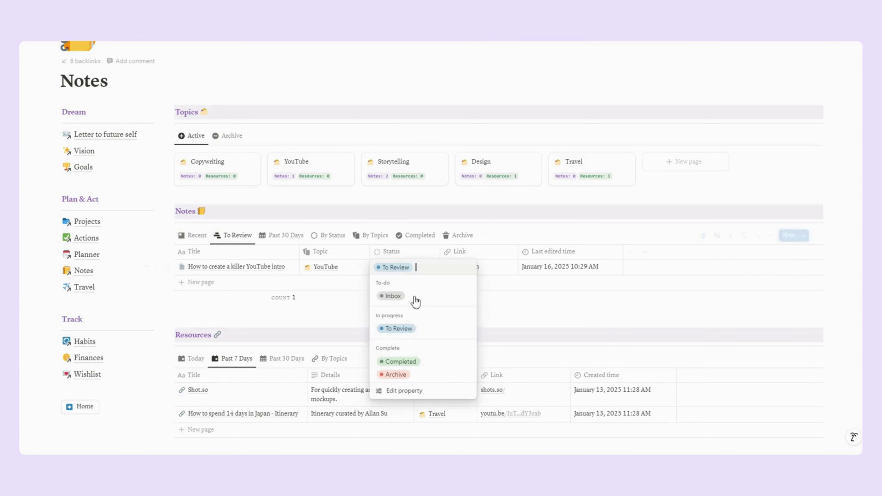
key("Escape")
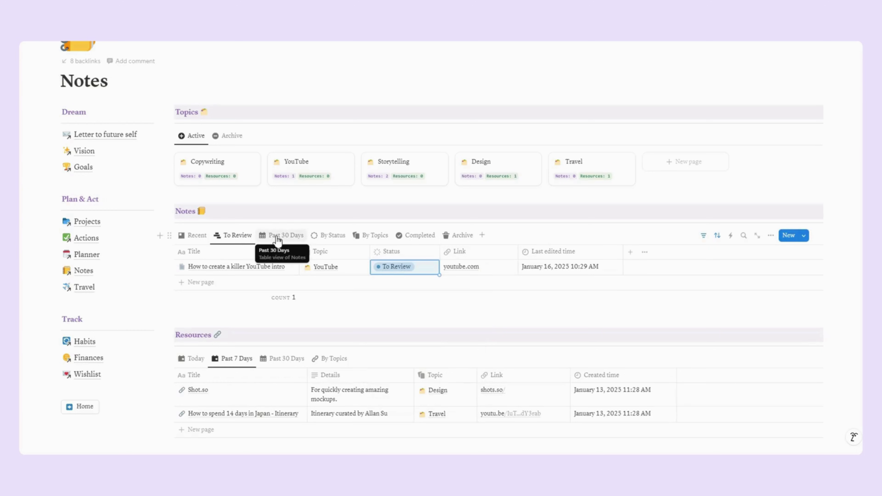
Go through the remaining Notes views, from Past 30 Days to Archive, and return to the Recent view
left_click(277, 240)
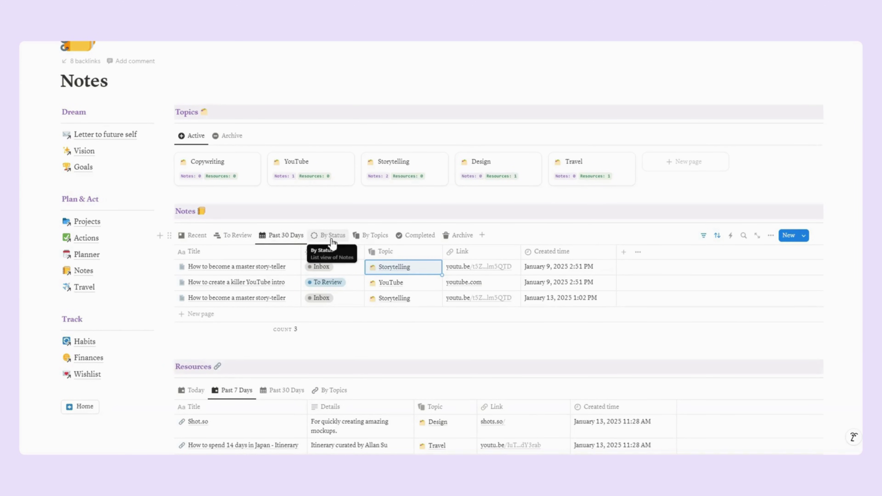
left_click(371, 238)
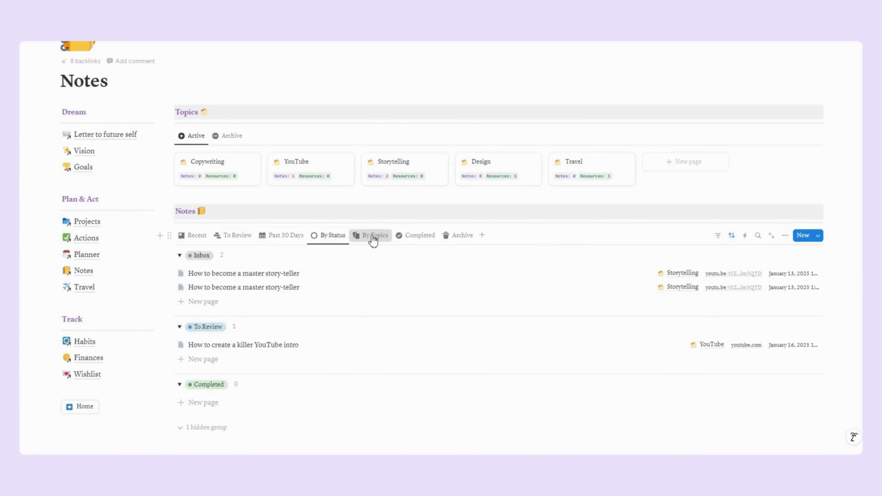
left_click(420, 240)
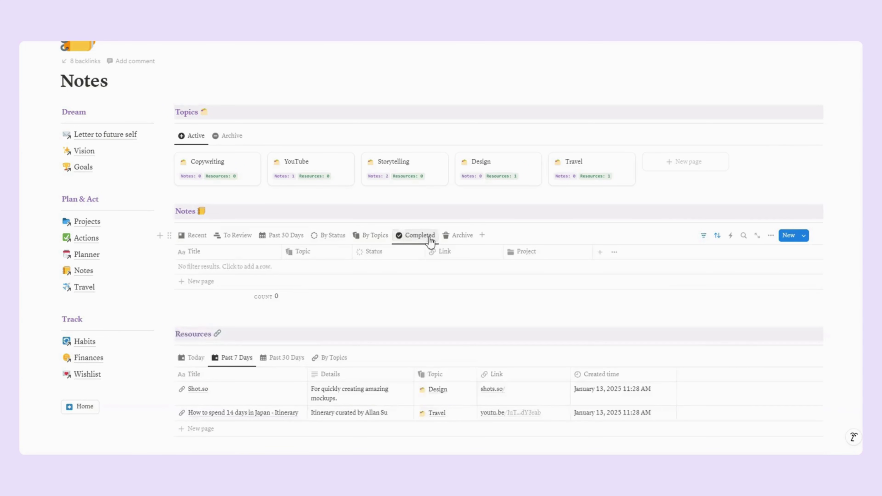
left_click(459, 239)
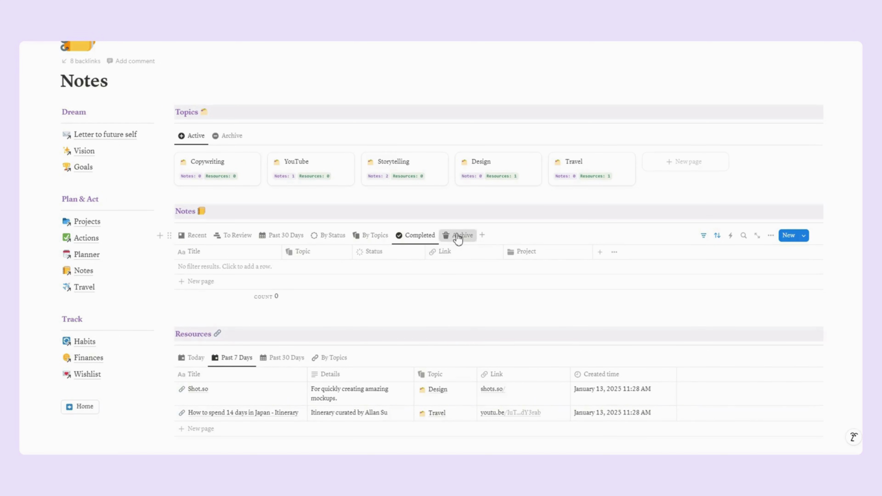
left_click(204, 235)
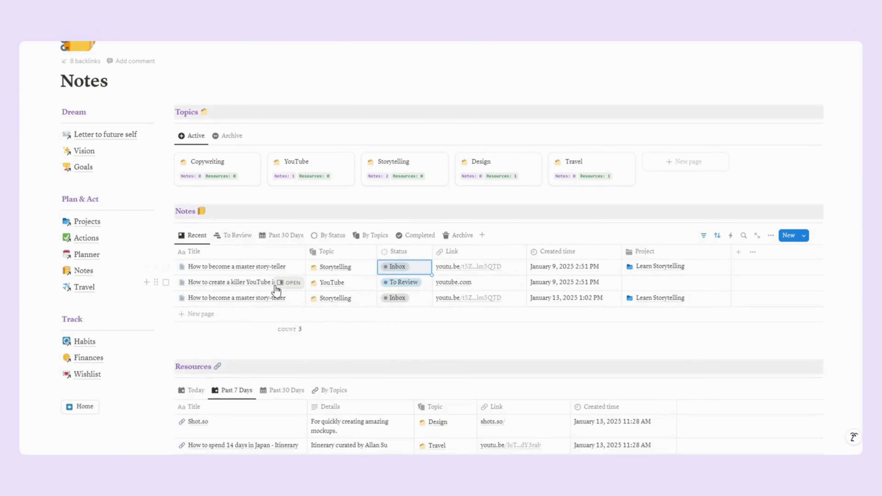
View the Resources database filtered by Today and by Past 7 Days
scroll(276, 290, "down", 5)
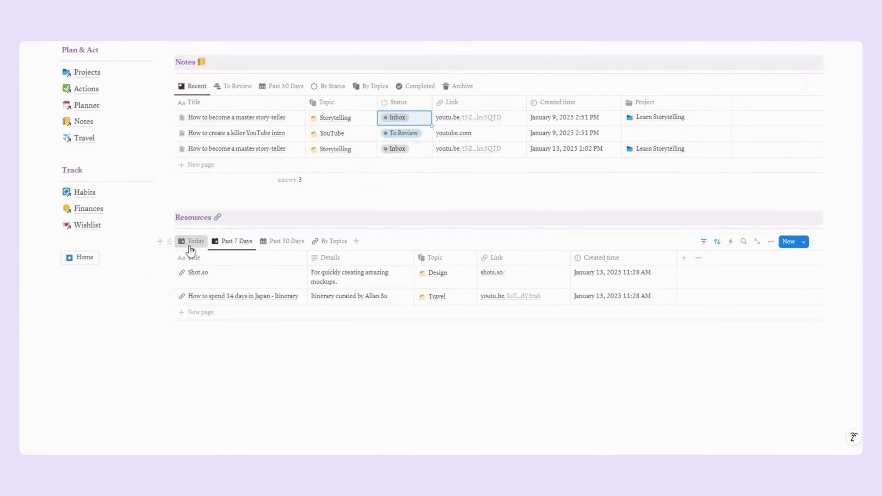
left_click(191, 241)
left_click(236, 242)
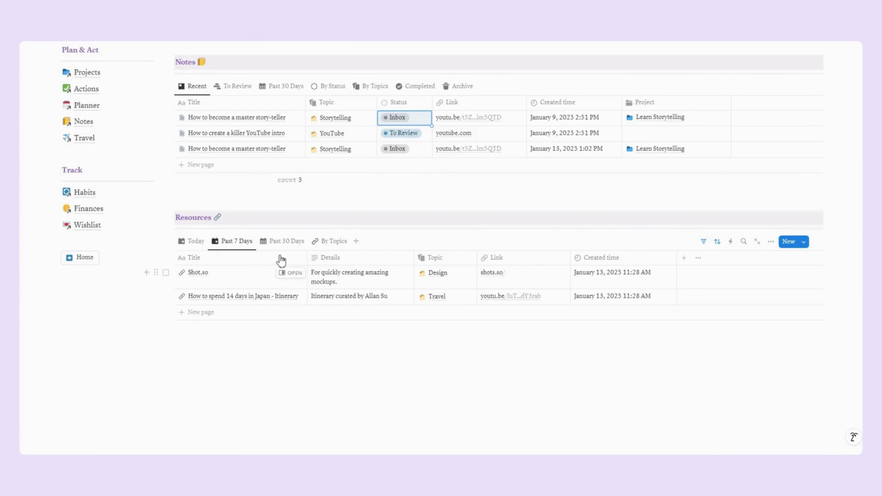
scroll(279, 245, "up", 5)
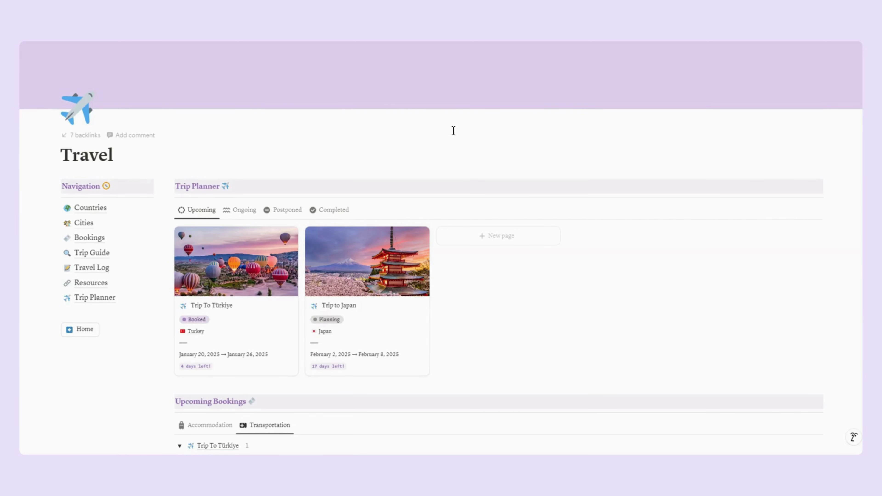
Check the upcoming trips on the Travel page and the status options available for Trip To Türkiye
scroll(453, 131, "down", 2)
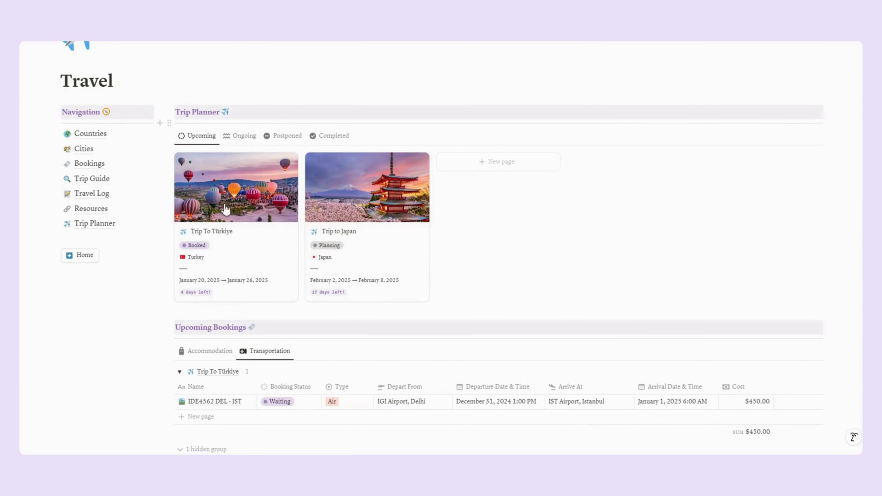
left_click(197, 246)
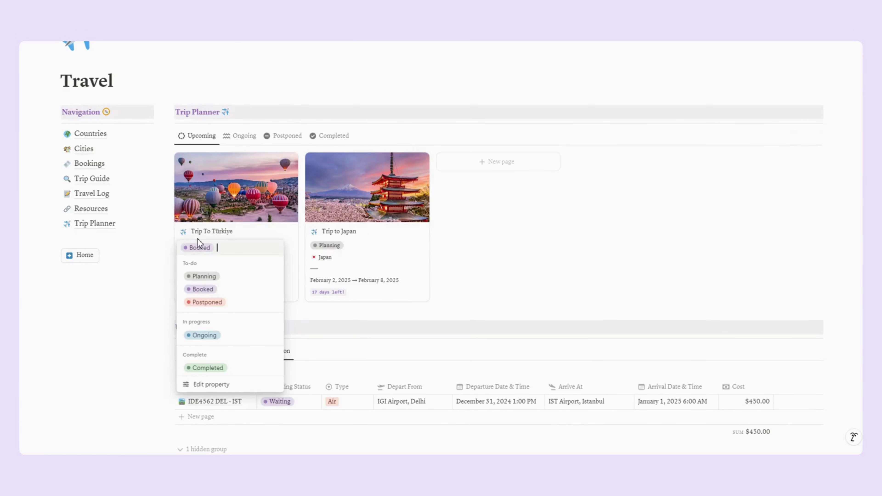
key("Escape")
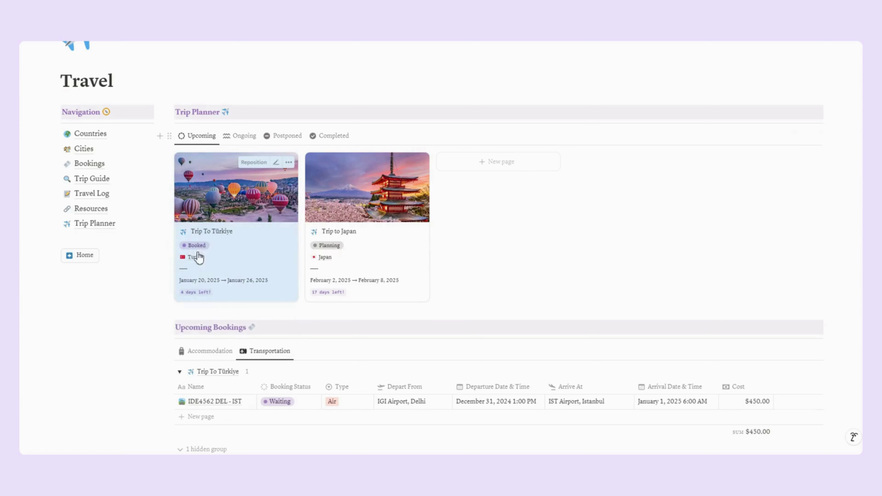
Show the accommodation bookings for Trip To Türkiye under Upcoming Bookings
left_click(179, 313)
scroll(224, 298, "down", 2)
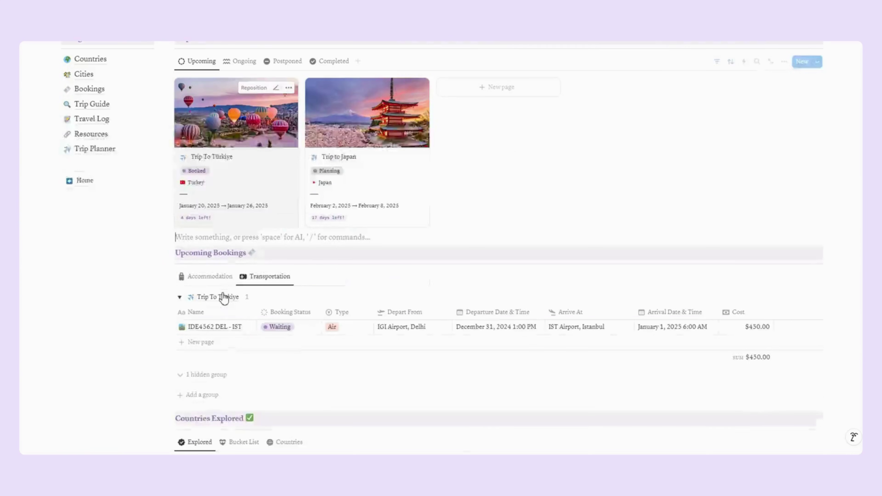
left_click(197, 282)
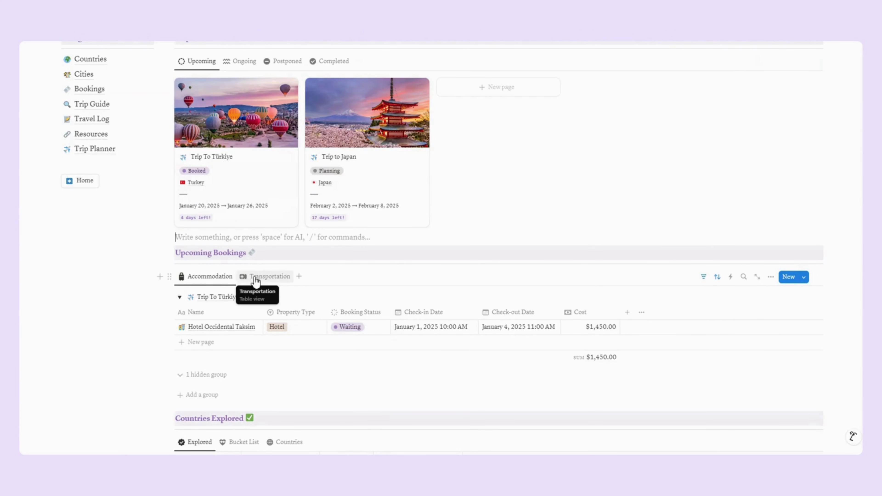
scroll(243, 257, "down", 2)
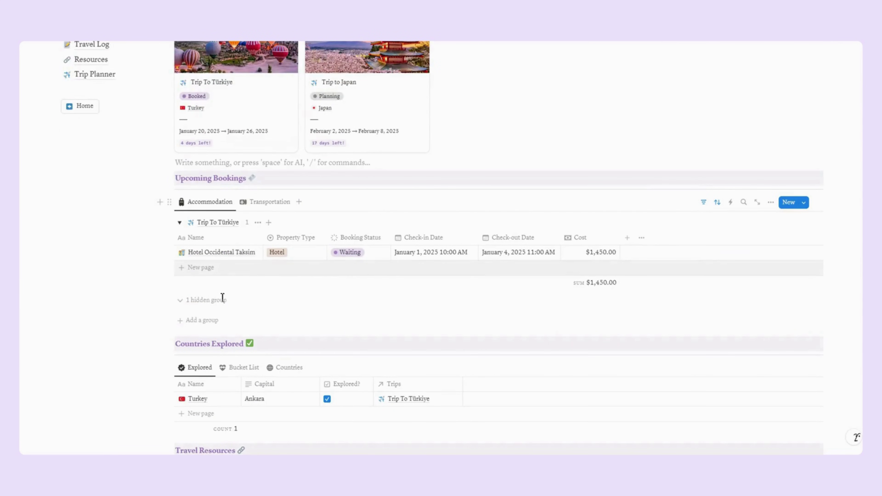
Look over Countries Explored and Travel Resources, and browse the full Countries list
scroll(159, 266, "down", 4)
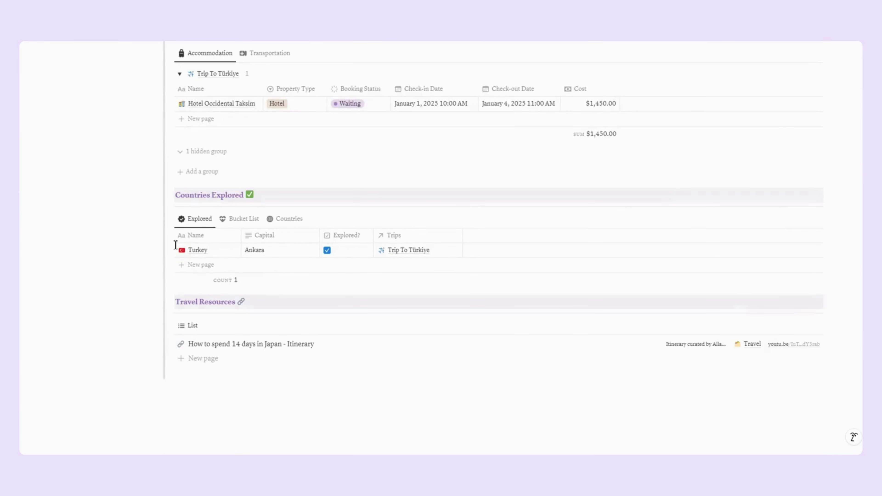
scroll(200, 223, "up", 2)
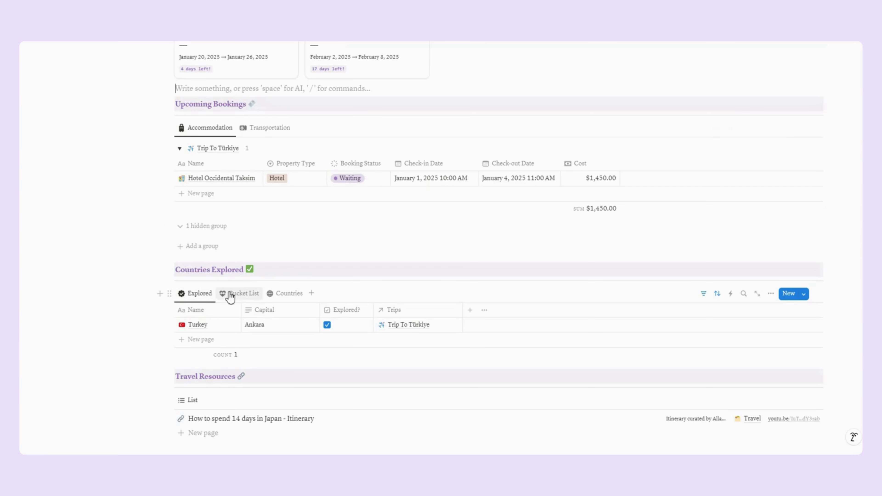
left_click(270, 295)
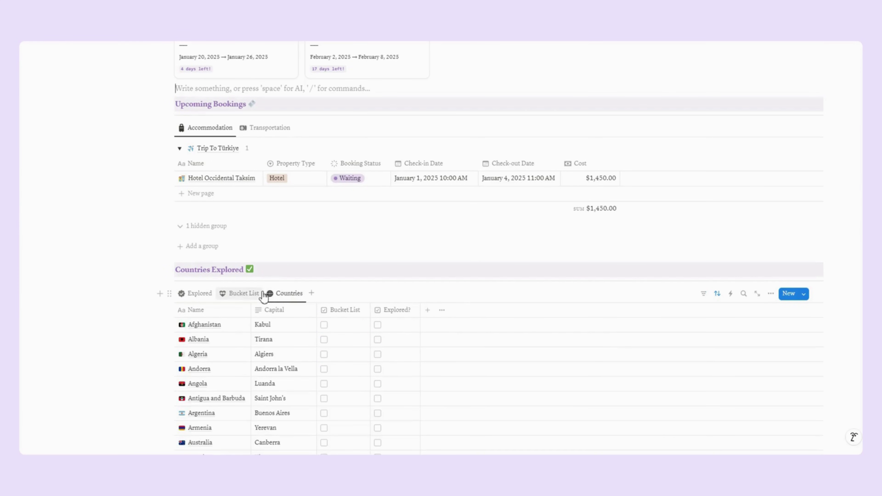
scroll(264, 298, "down", 3)
scroll(264, 297, "down", 3)
scroll(264, 295, "up", 3)
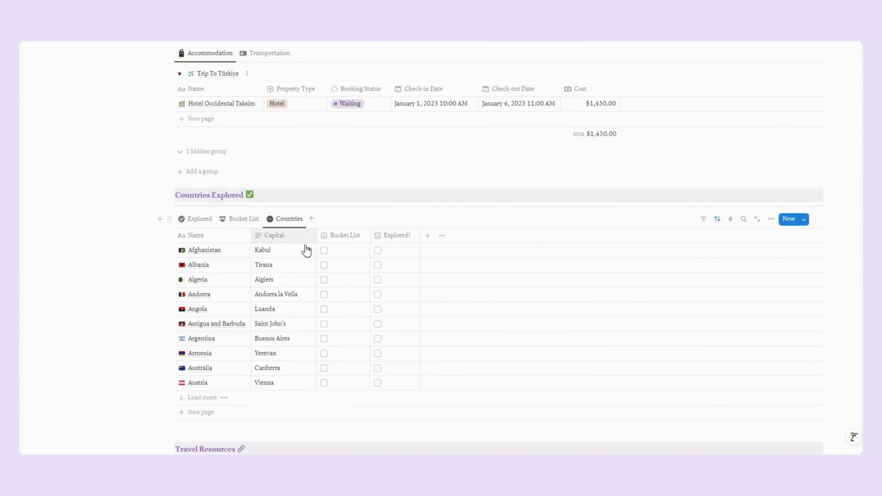
Compare the Explored, Countries and Bucket List views of Countries Explored, ending on the Bucket List
left_click(206, 219)
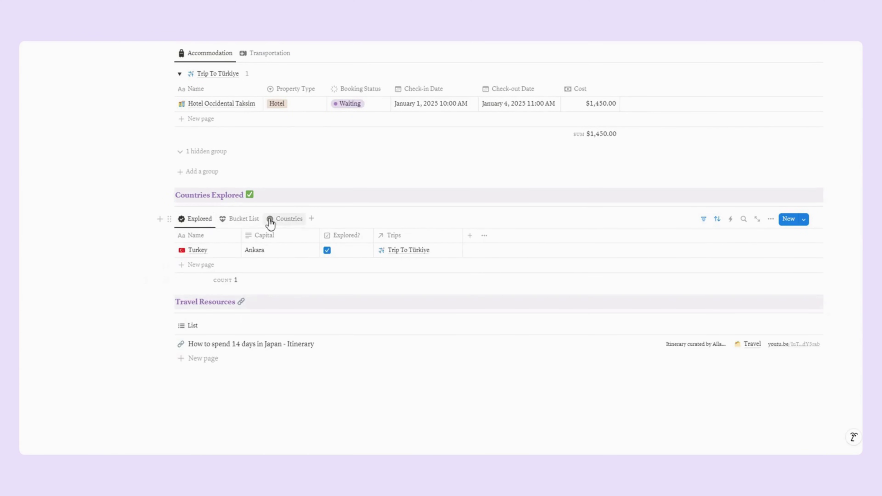
left_click(283, 219)
left_click(243, 219)
scroll(143, 257, "down", 3)
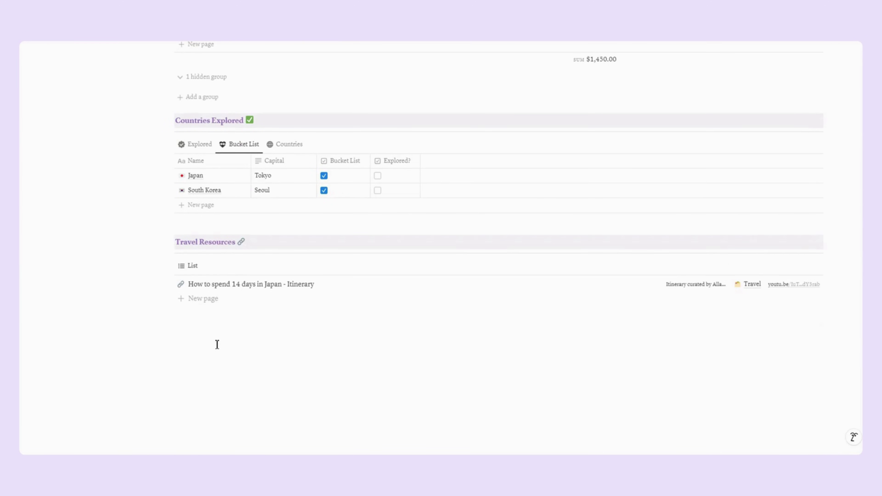
Open the Countries page from the Travel page's navigation and look over the Countries and Cities pages
scroll(217, 344, "up", 15)
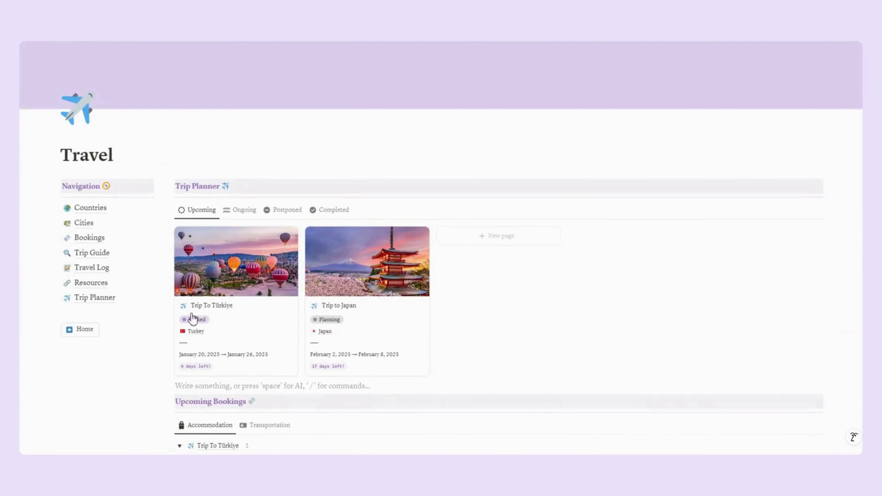
mouse_move(99, 210)
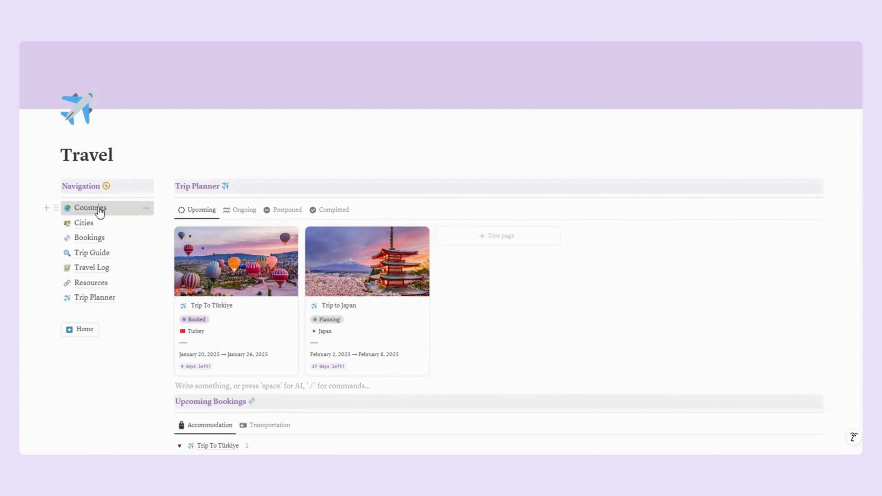
left_click(99, 208)
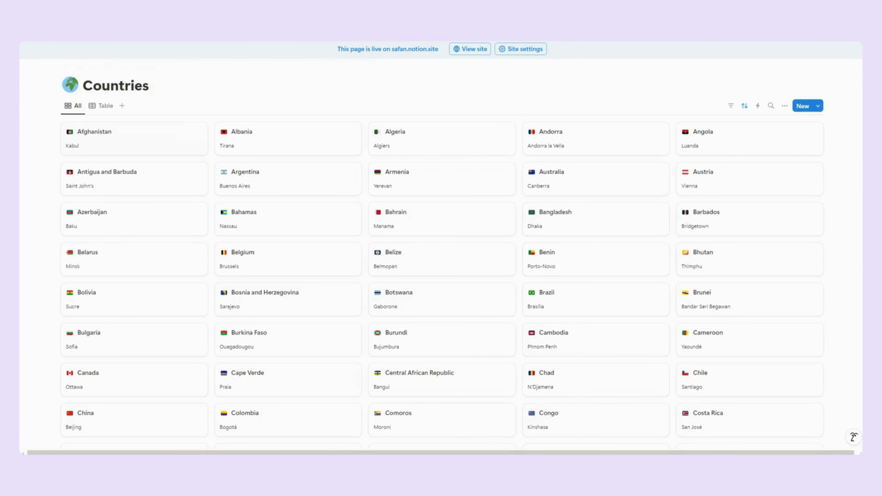
left_click(173, 141)
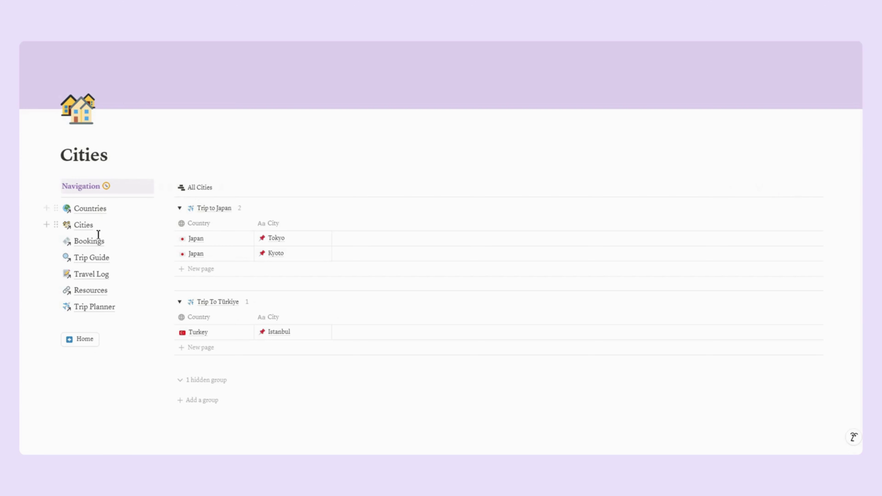
Open the Bookings page, look over its Transport and Accommodations tables, and show the completed trips under Transport
left_click(99, 249)
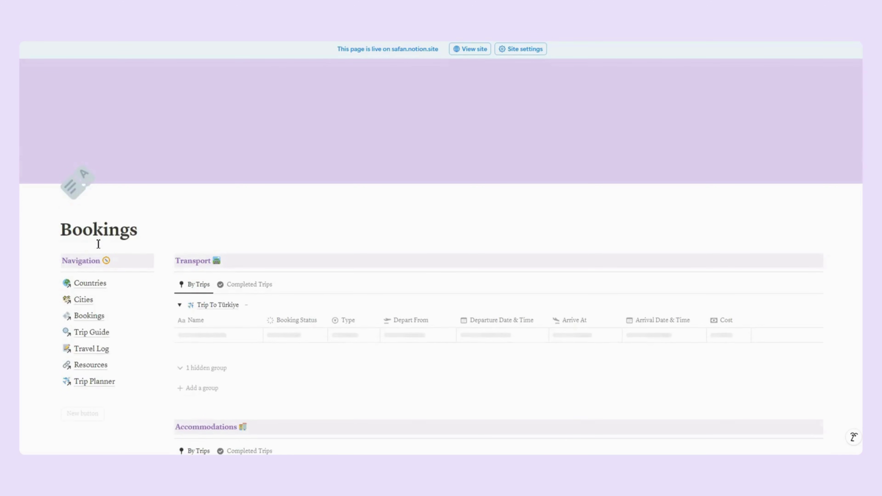
scroll(279, 207, "down", 4)
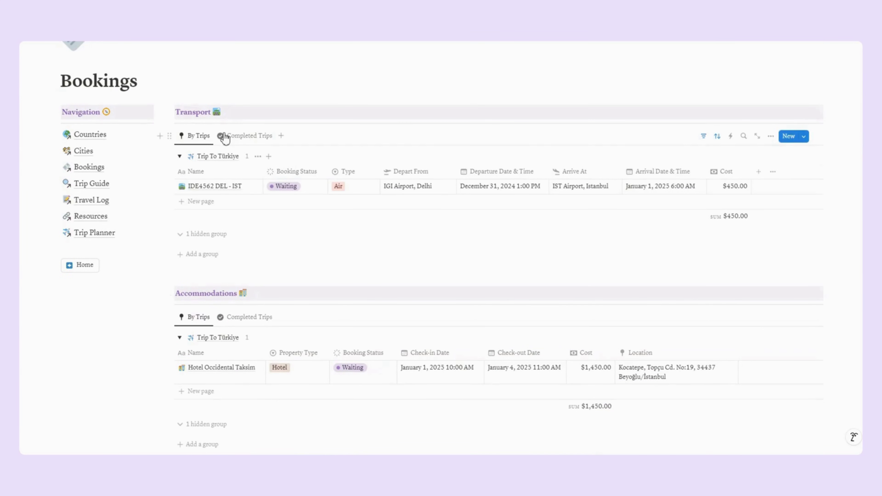
left_click(239, 136)
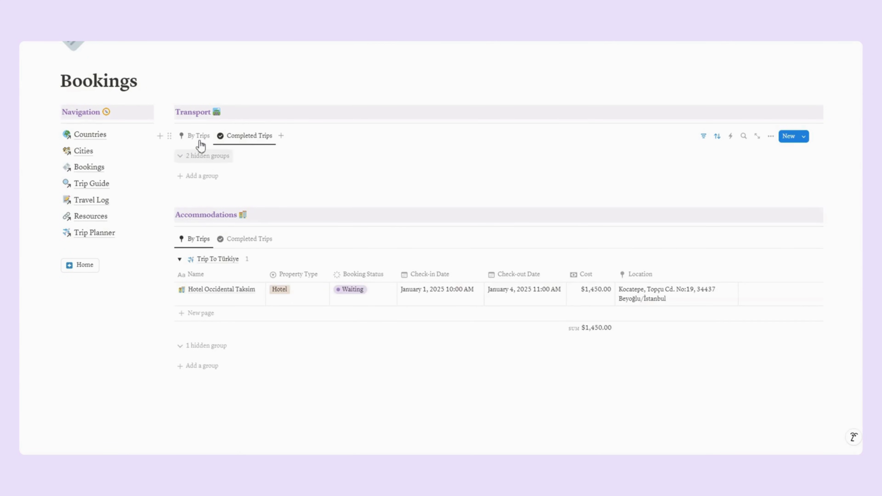
Open the Trip Guide page and preview Trip To Türkiye from the Research Places table
left_click(91, 183)
scroll(158, 217, "down", 6)
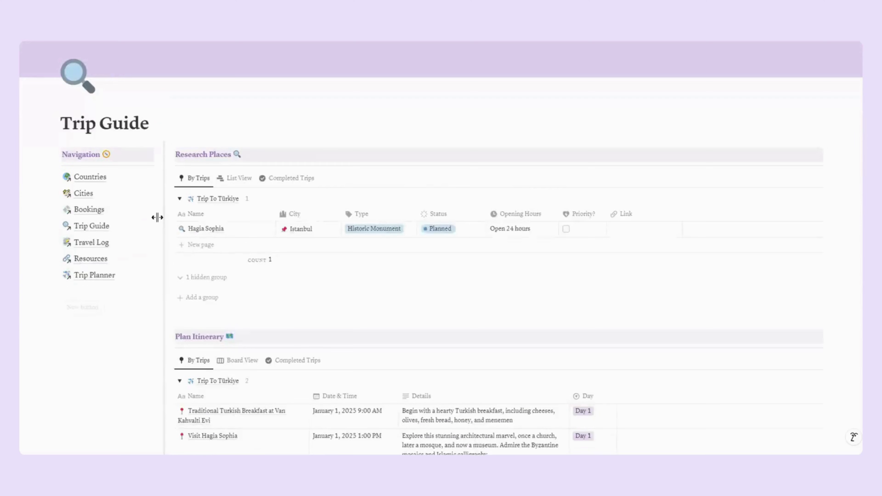
scroll(157, 217, "up", 4)
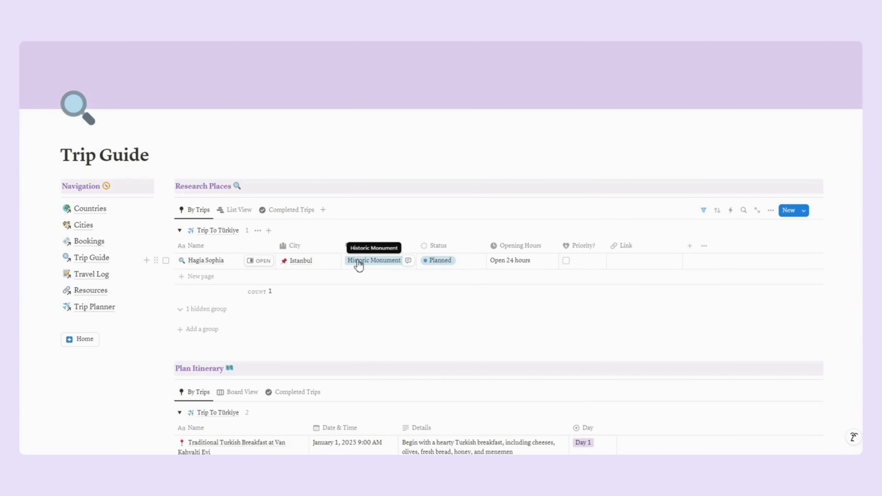
left_click(215, 231)
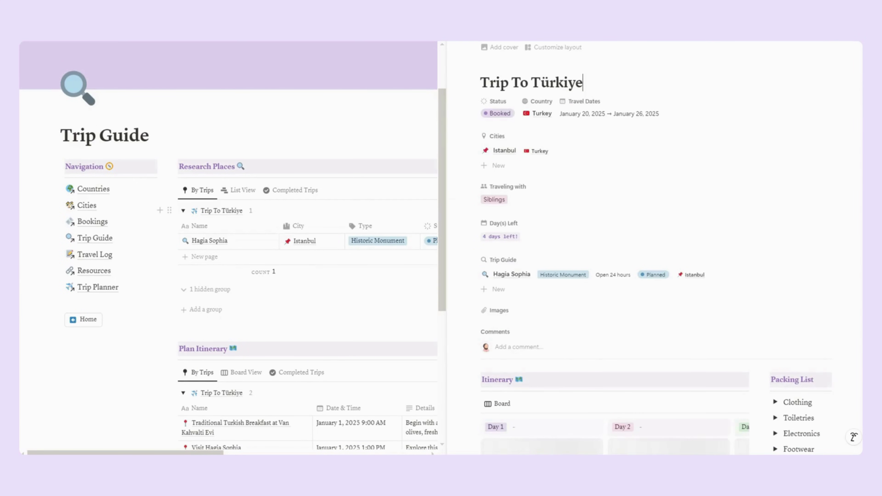
key("Escape")
Check the place types available for Hagia Sophia in Research Places and mark it as a priority
left_click(367, 268)
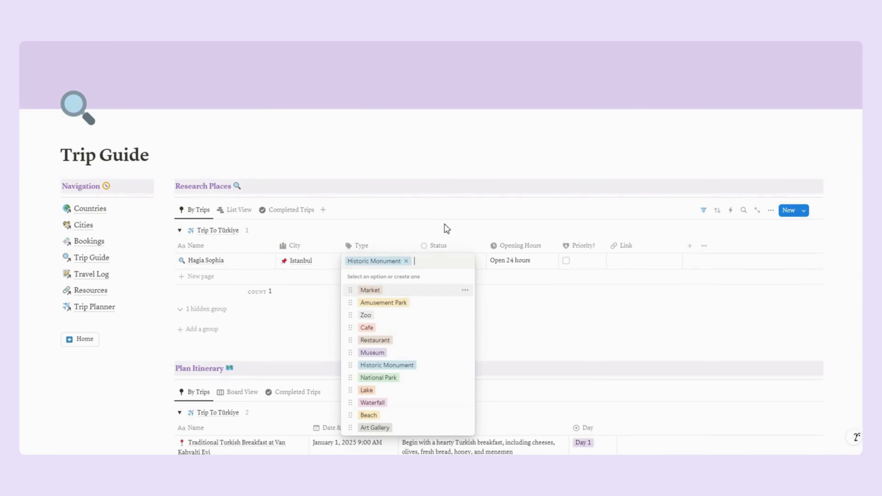
key("Escape")
left_click(566, 260)
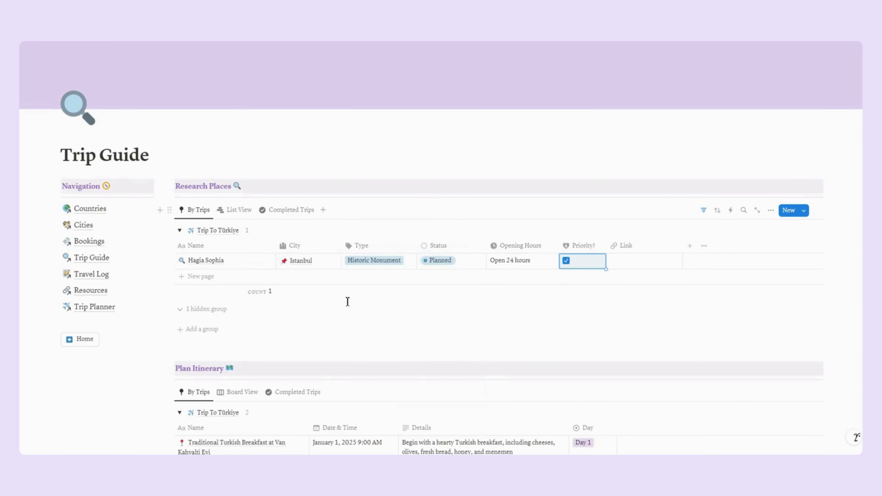
Look over the Trip To Türkiye entries under Plan Itinerary, selecting and deselecting the Visit Hagia Sophia row
scroll(325, 295, "down", 2)
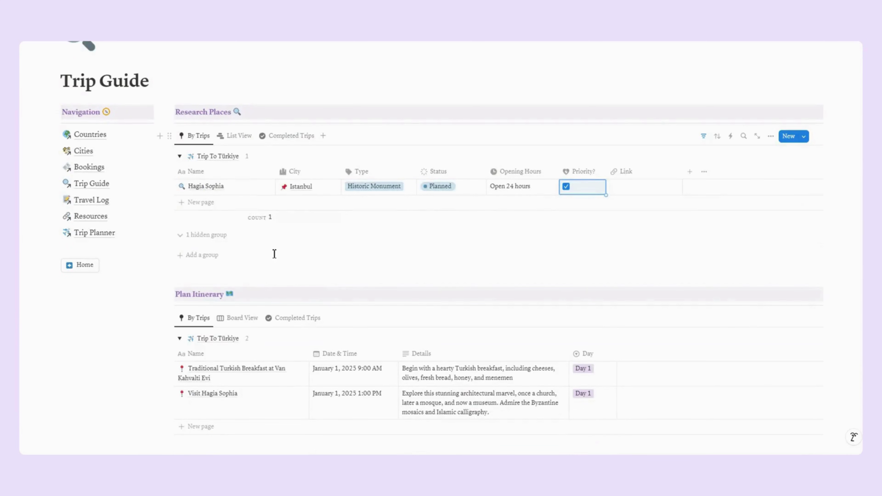
scroll(255, 241, "down", 2)
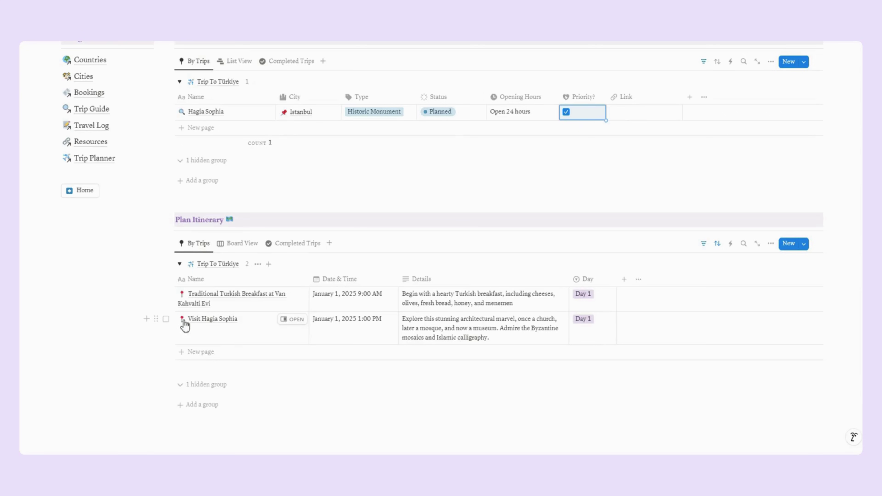
left_click(165, 319)
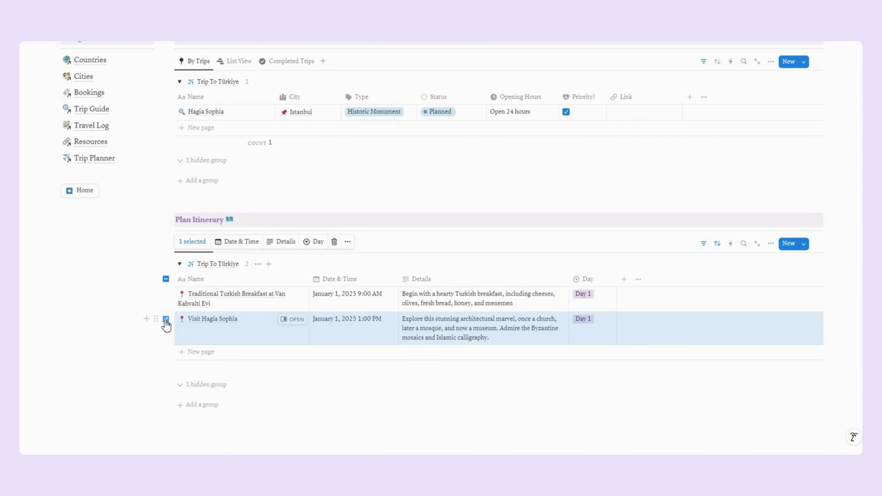
left_click(166, 320)
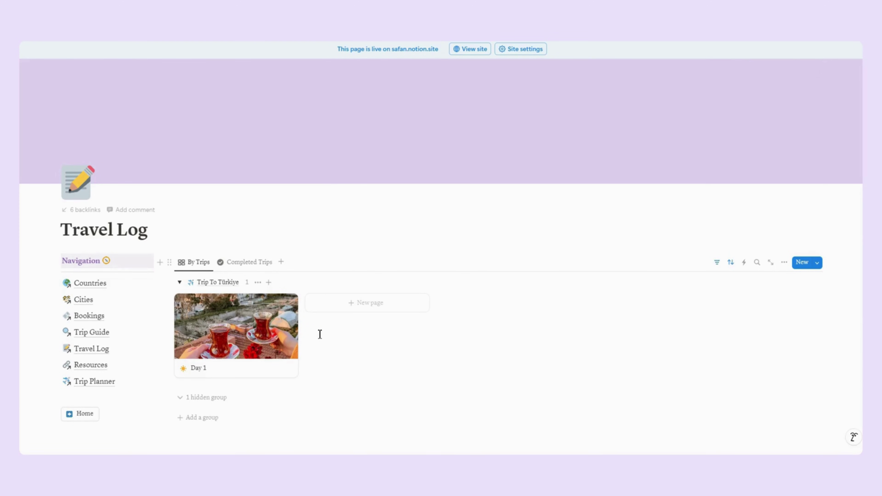
Look over the Travel Log page and open the Trip To Türkiye page through the Trip Planner
scroll(319, 334, "down", 3)
scroll(301, 337, "up", 3)
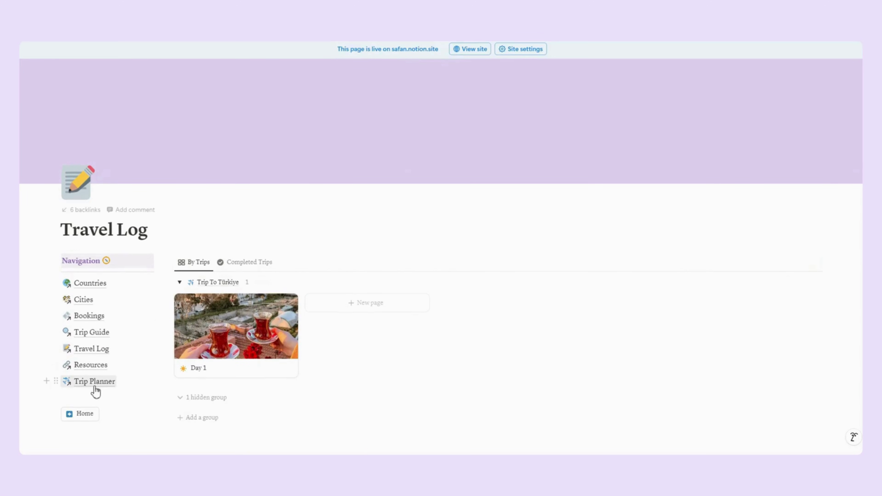
left_click(94, 382)
left_click(236, 369)
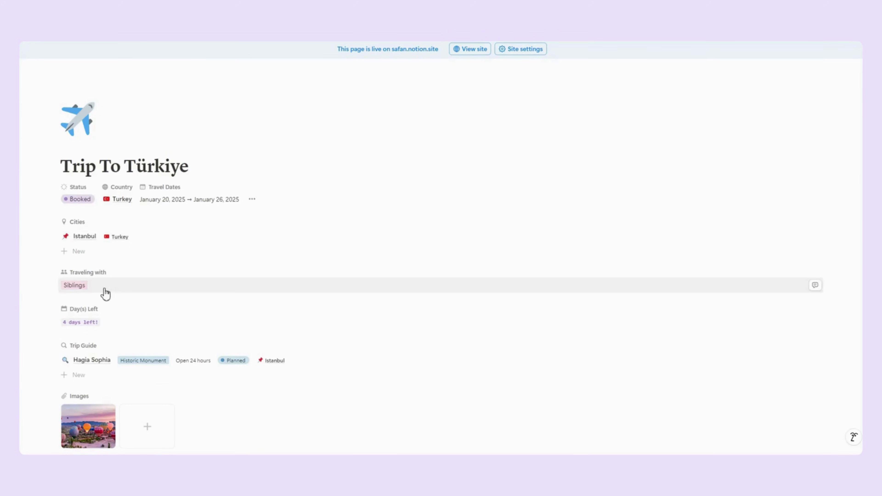
Examine Trip To Türkiye's properties and day-by-day itinerary, expanding and collapsing Clothing in the Packing List
scroll(116, 326, "down", 2)
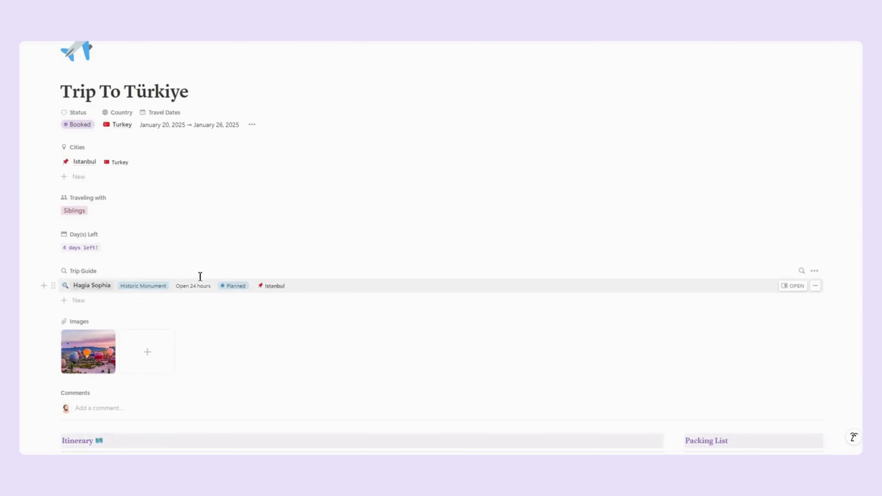
scroll(252, 292, "down", 1)
scroll(253, 292, "down", 5)
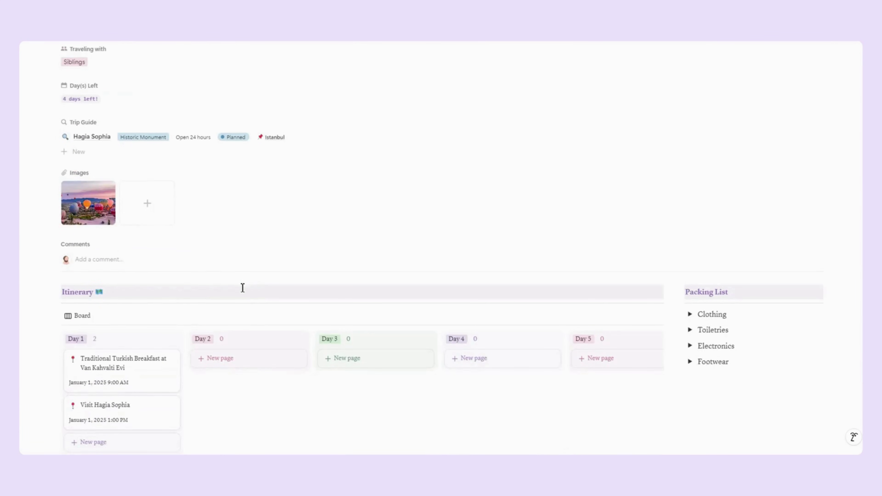
scroll(177, 232, "down", 2)
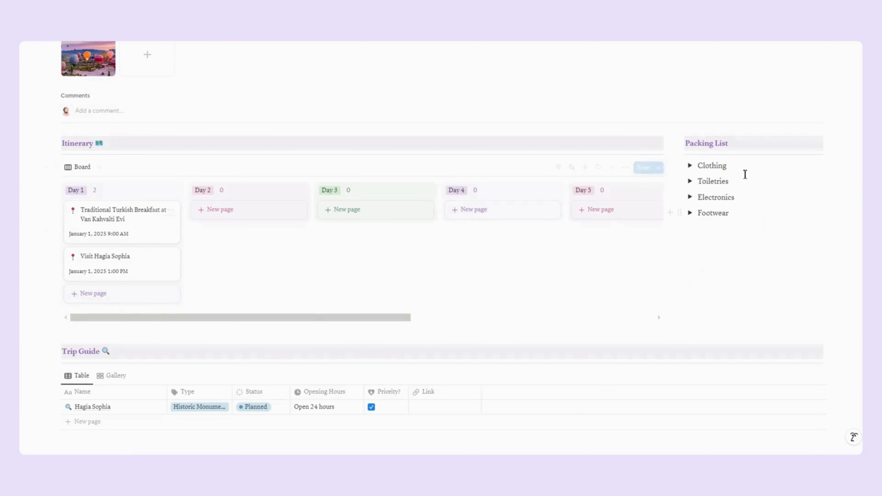
left_click(690, 166)
left_click(690, 166)
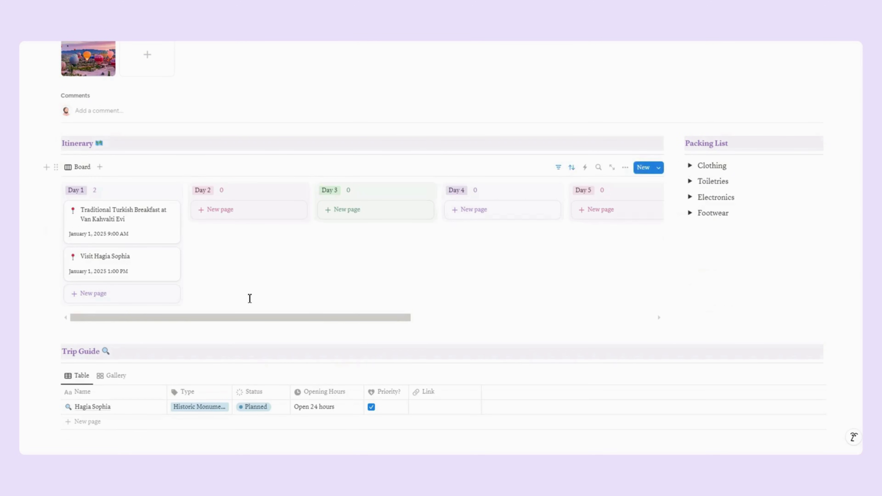
Show the trip's Trip Guide in Gallery view and look over its accommodation and transportation bookings
scroll(248, 309, "down", 4)
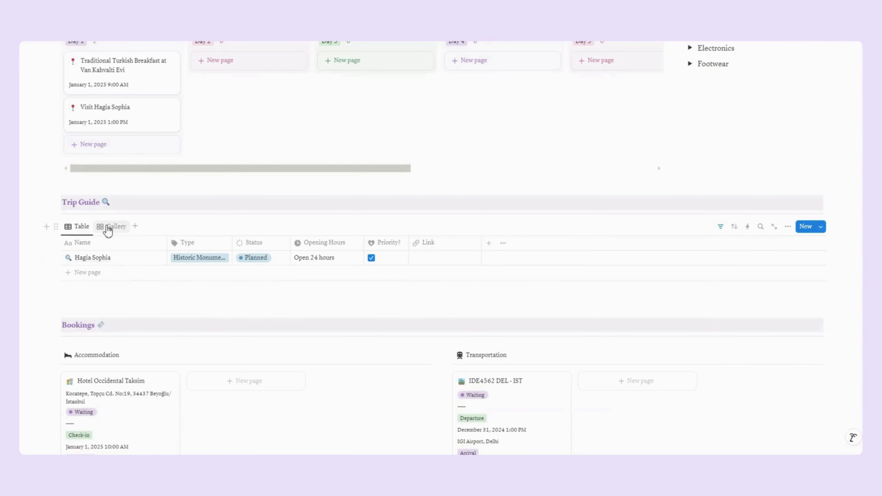
left_click(108, 227)
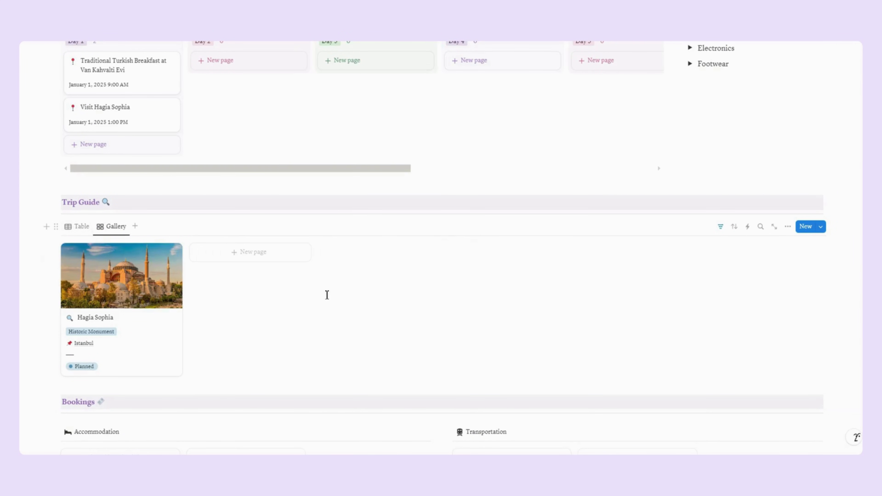
scroll(275, 275, "down", 2)
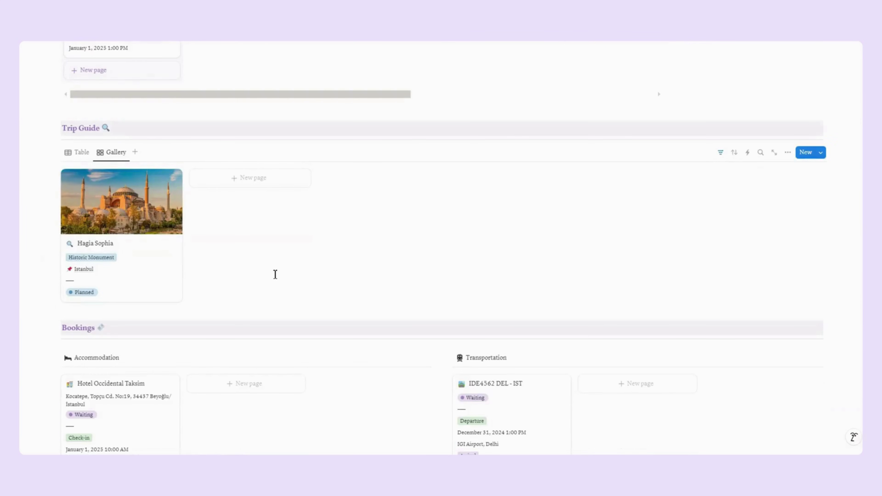
scroll(275, 275, "down", 2)
scroll(203, 256, "down", 2)
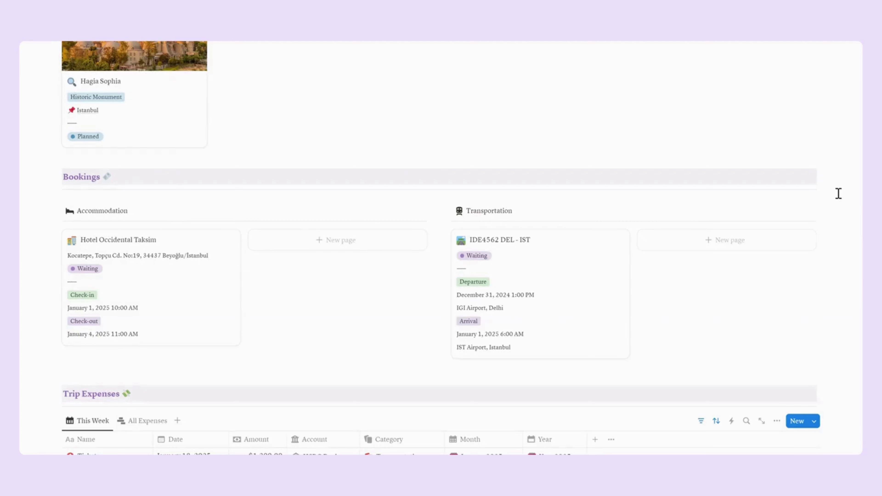
Compare the All Expenses and This Week views of Trip Expenses, ending on This Week, and continue to the Travel Log
scroll(837, 193, "down", 4)
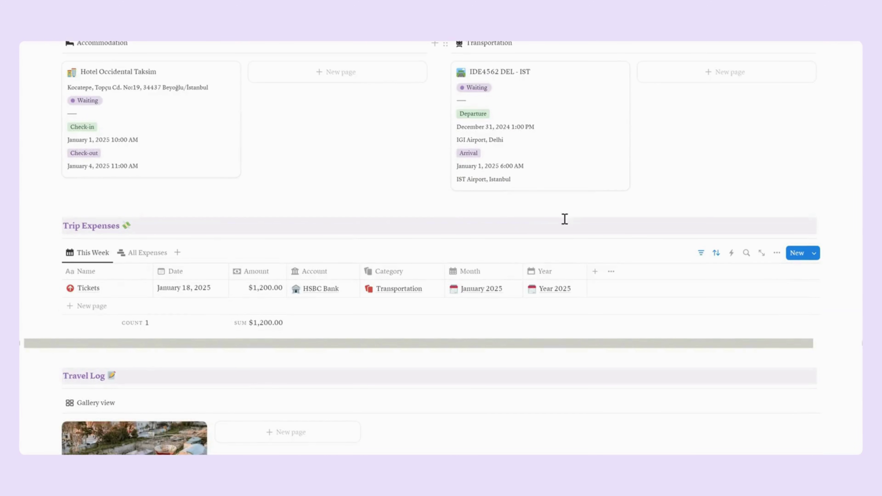
left_click(140, 256)
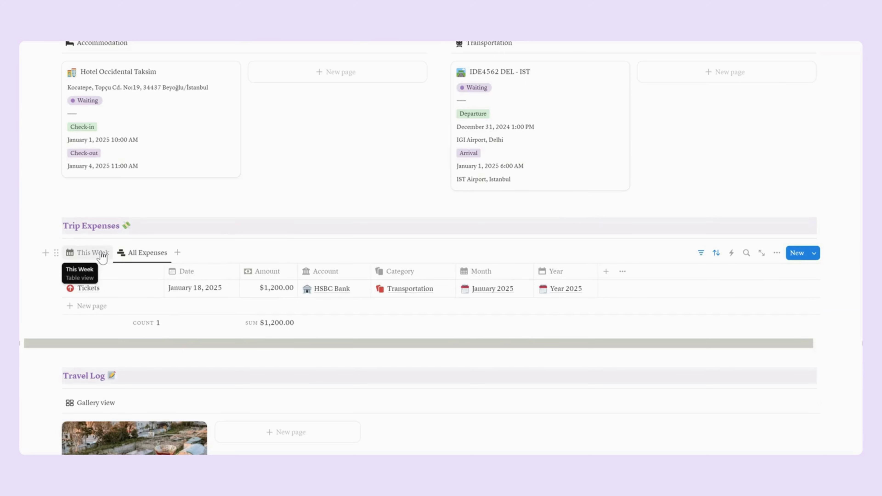
left_click(102, 256)
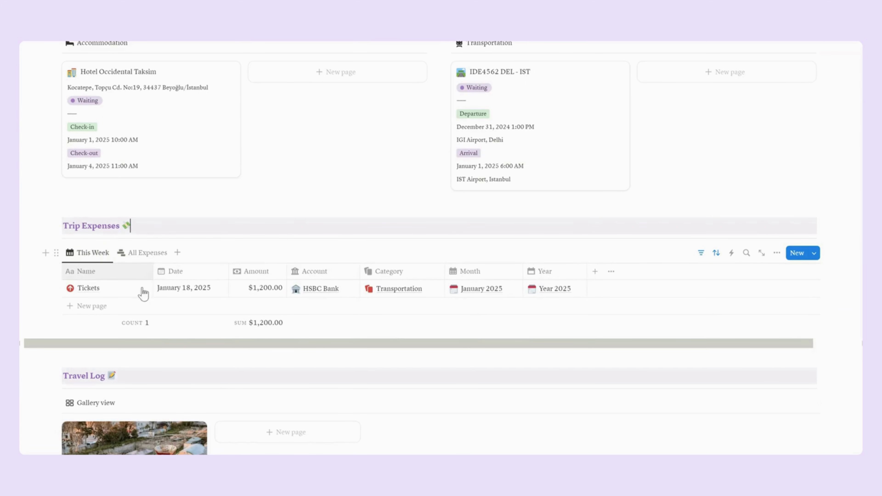
scroll(348, 318, "down", 5)
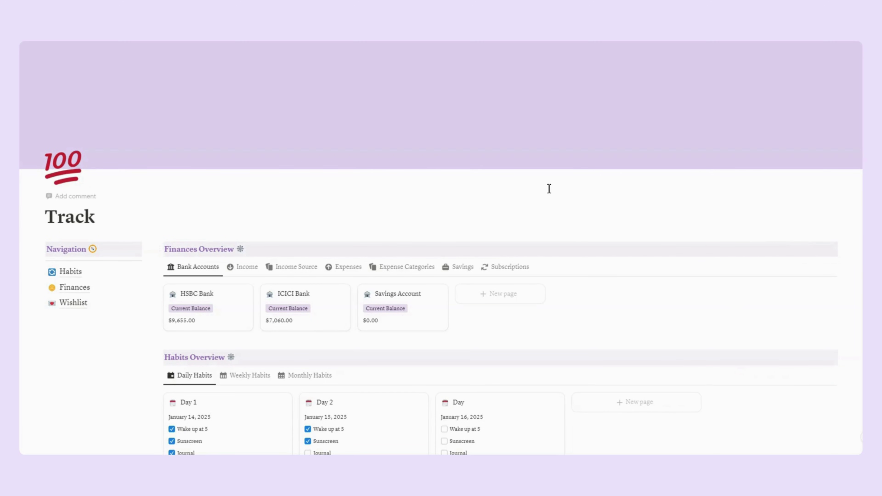
Look over the Finances Overview and Habits Overview sections on the Track page
scroll(549, 189, "down", 2)
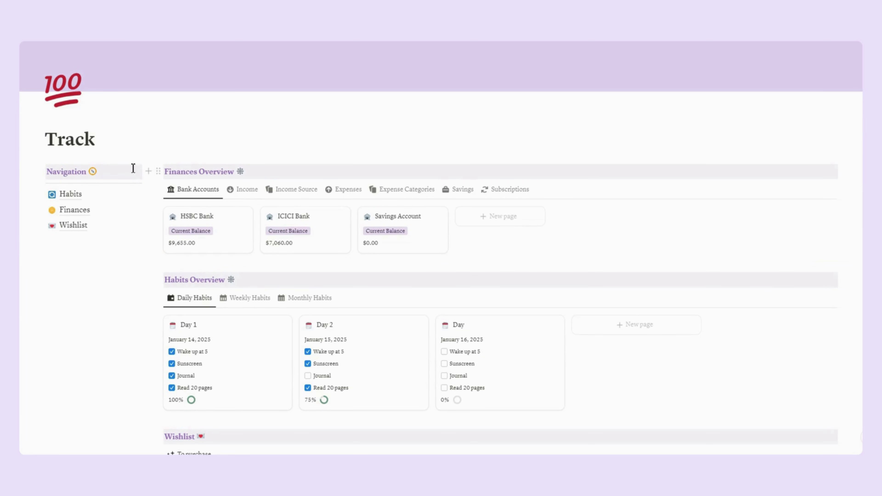
scroll(346, 197, "down", 2)
scroll(264, 182, "up", 1)
scroll(264, 183, "up", 1)
Browse the Income, Income Source, Expense Categories and Subscriptions views of the Finances Overview
left_click(247, 191)
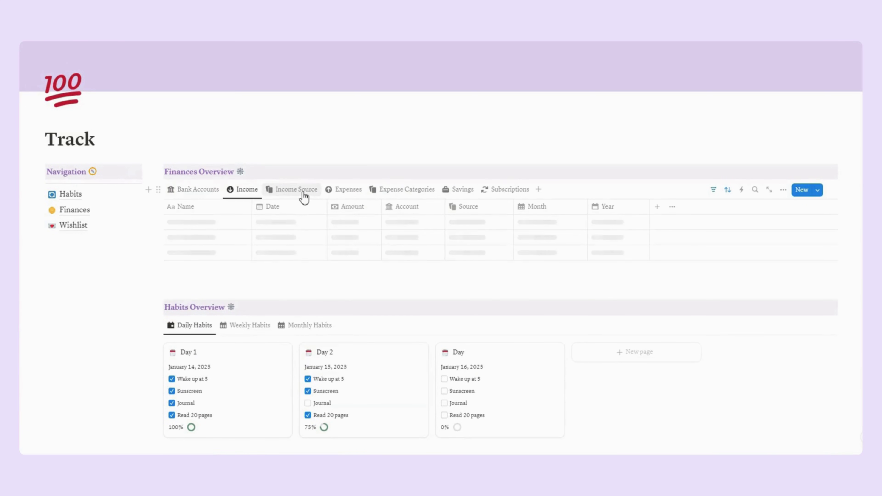
left_click(303, 195)
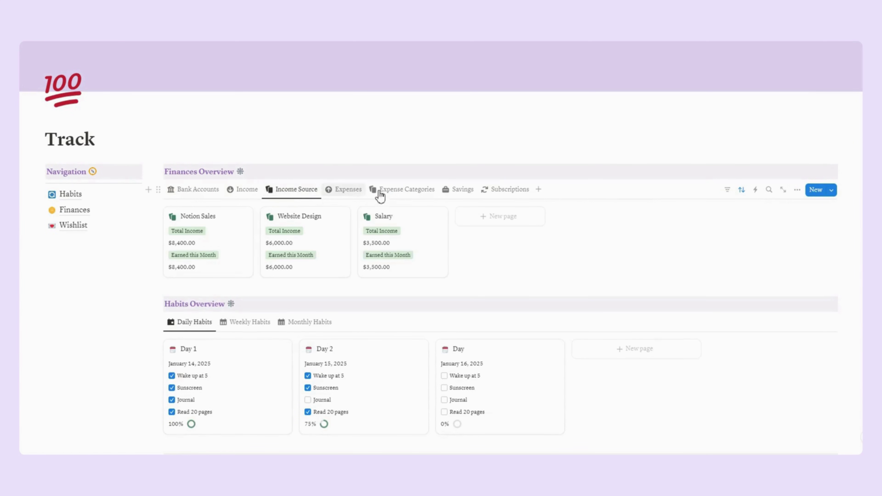
left_click(393, 195)
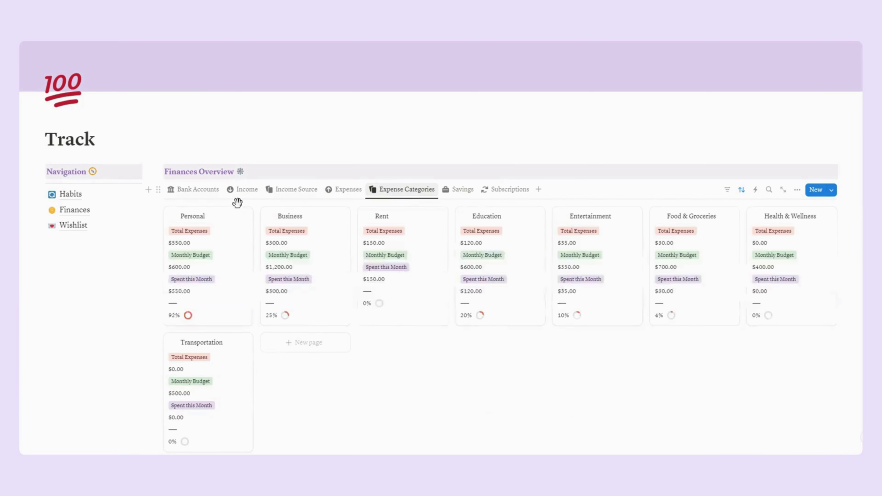
left_click(486, 195)
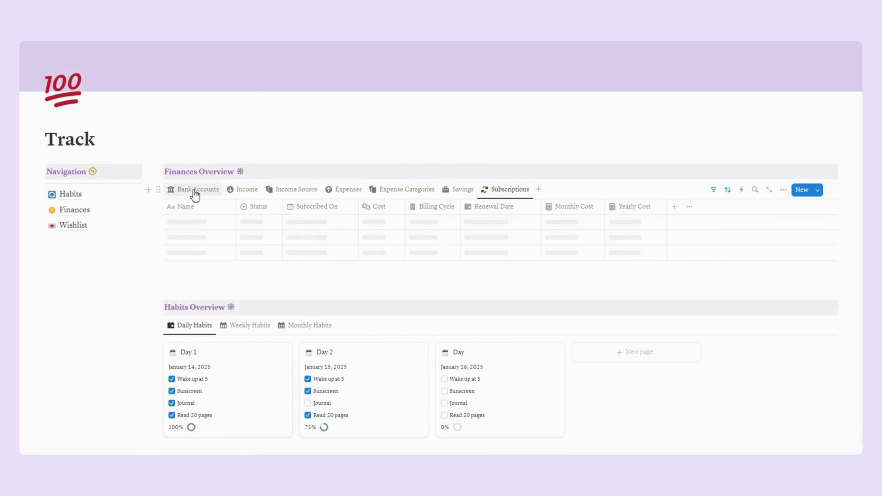
Show the weekly and monthly habits in the Habits Overview and look over the Wishlist section
scroll(111, 319, "down", 5)
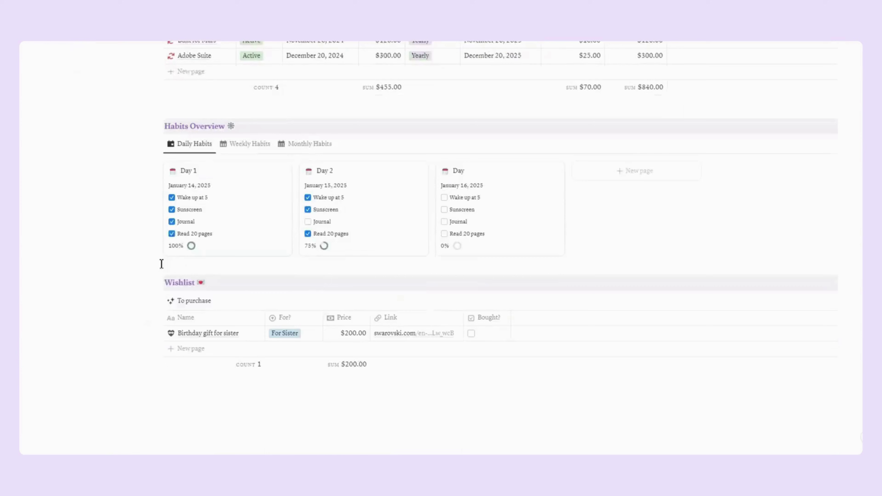
scroll(161, 264, "down", 1)
left_click(257, 129)
left_click(287, 129)
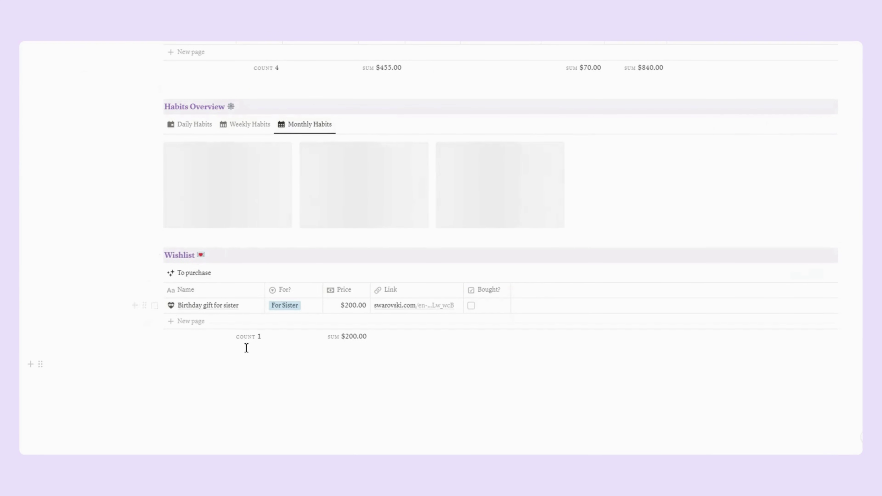
scroll(177, 354, "up", 10)
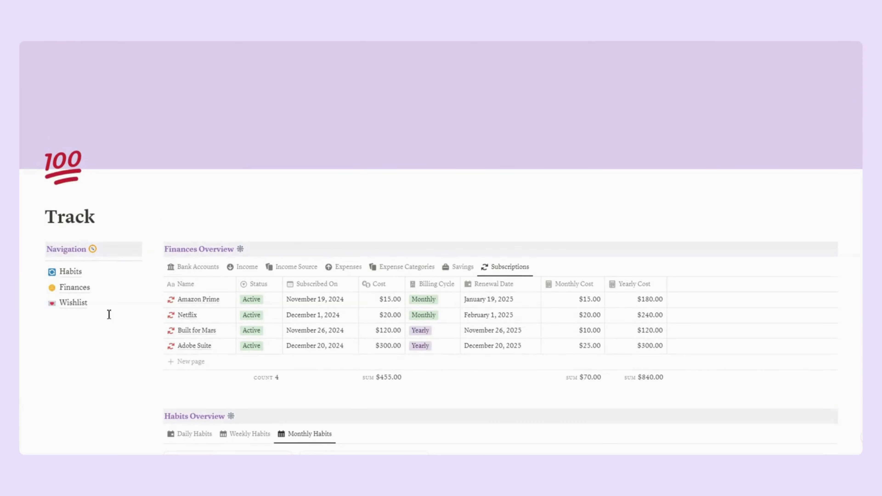
Open the Habits page and read the Start here guide under Set Intentions, collapsing it when done
left_click(111, 271)
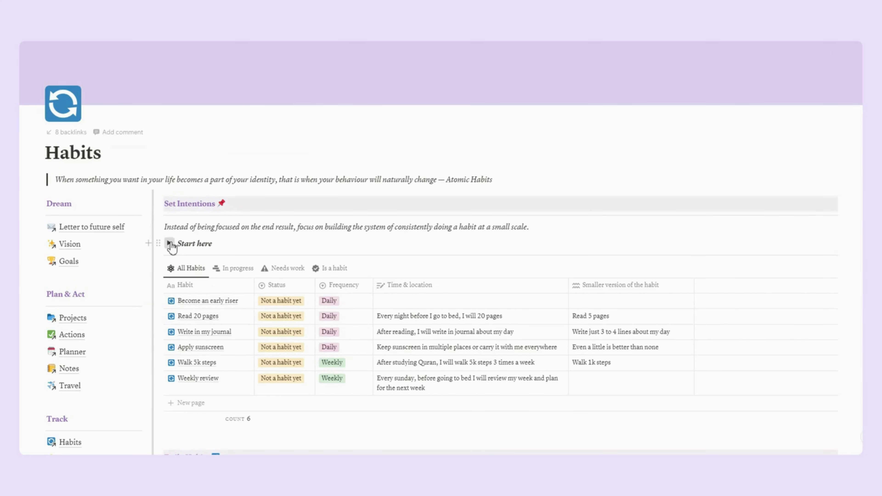
left_click(170, 243)
scroll(231, 247, "down", 2)
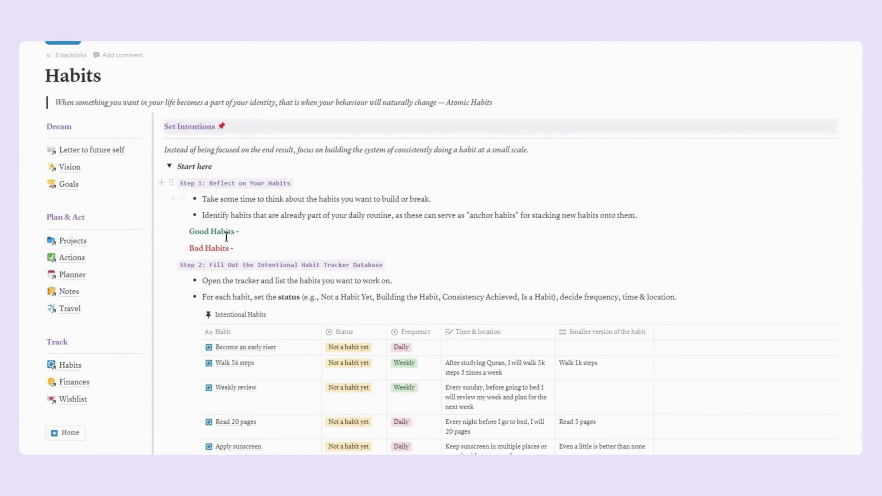
scroll(280, 330, "down", 2)
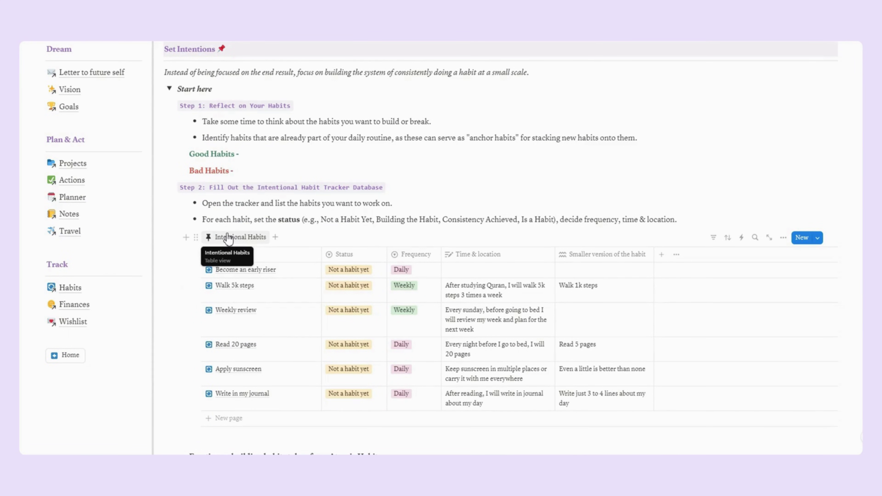
scroll(228, 238, "down", 4)
scroll(209, 208, "up", 6)
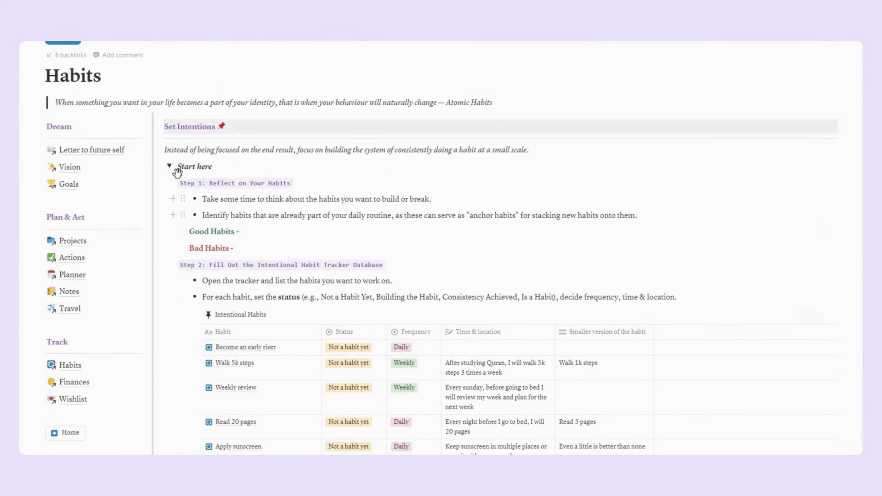
left_click(169, 166)
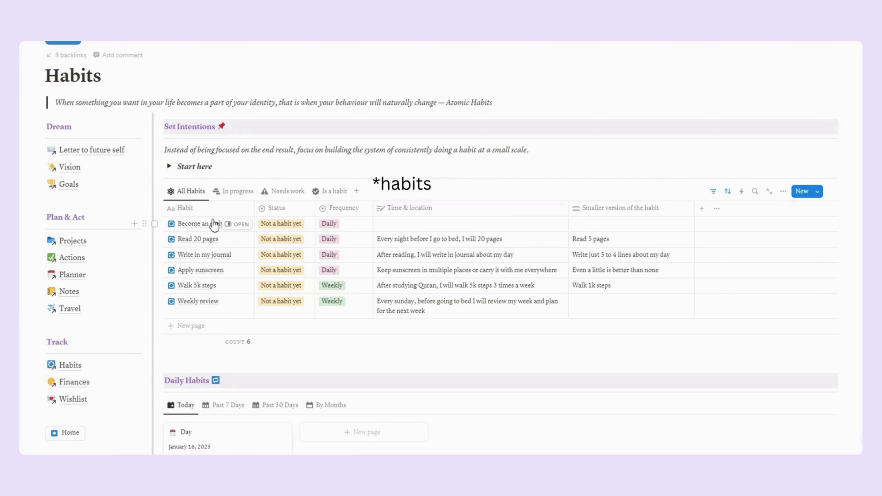
Open the Become an early riser habit and review its Status and Frequency options without changing them
left_click(243, 228)
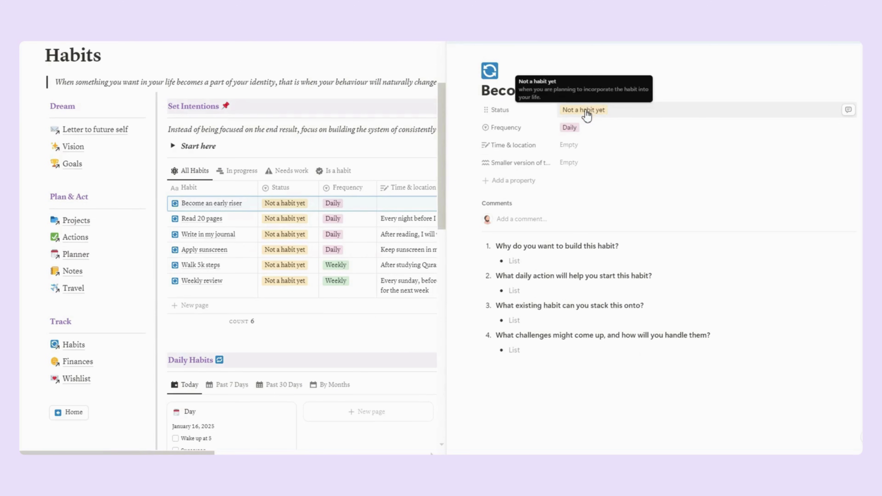
left_click(606, 114)
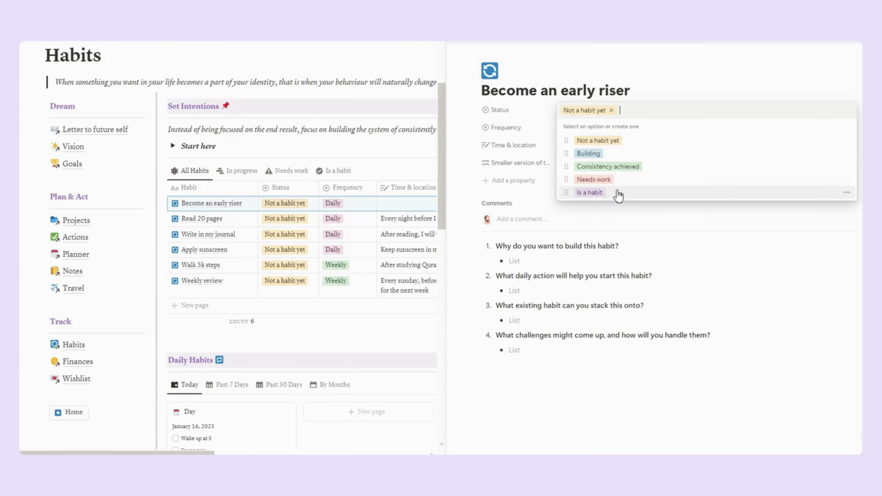
left_click(634, 87)
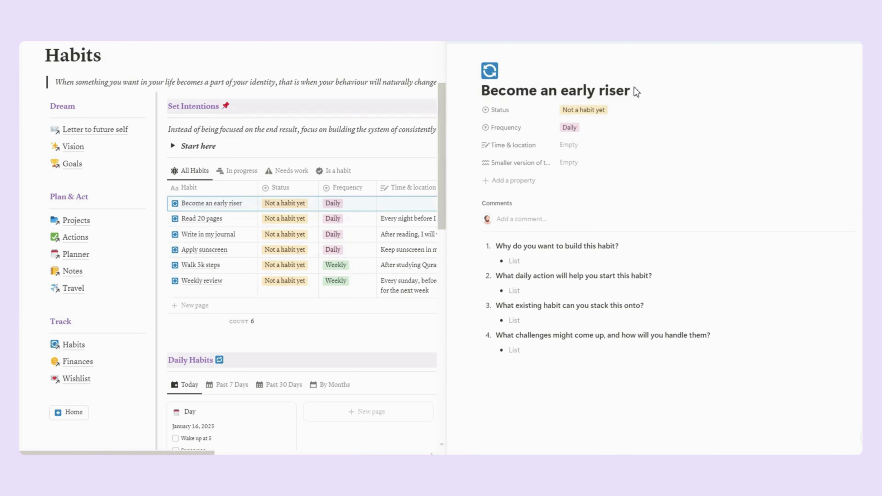
left_click(585, 133)
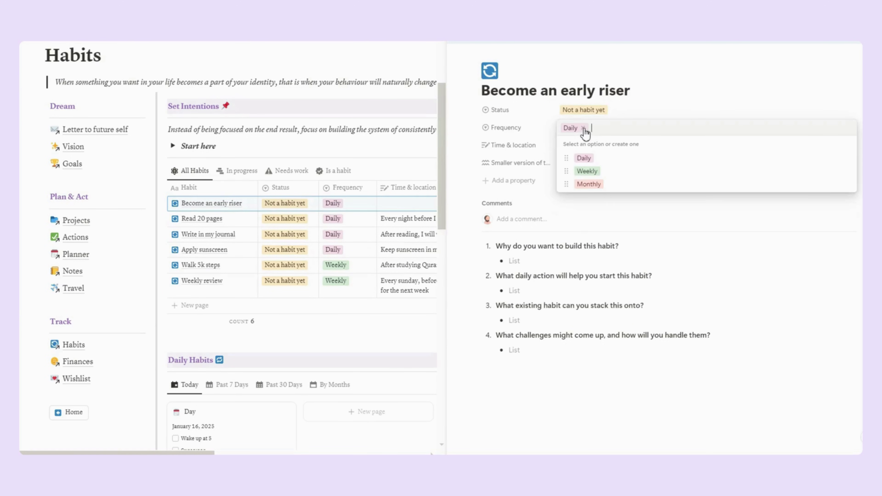
left_click(528, 132)
Apply the New page template to the Read 20 pages habit and close the habit
left_click(247, 220)
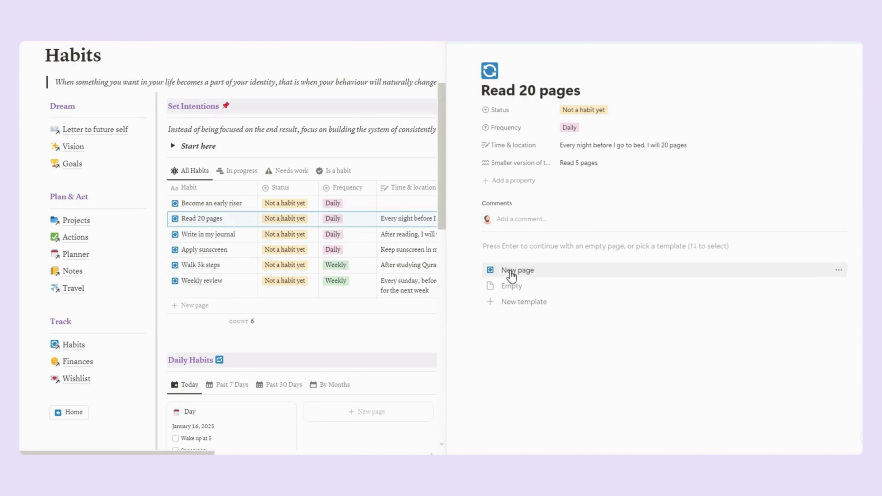
scroll(512, 276, "down", 2)
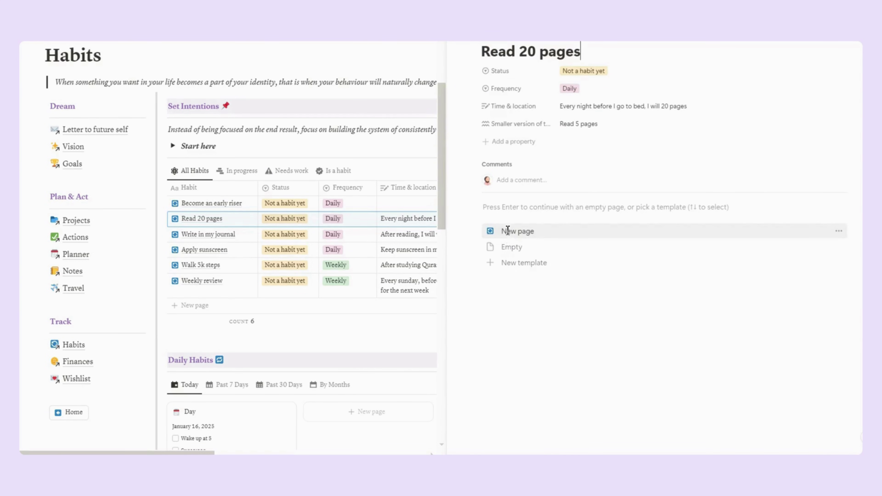
left_click(507, 231)
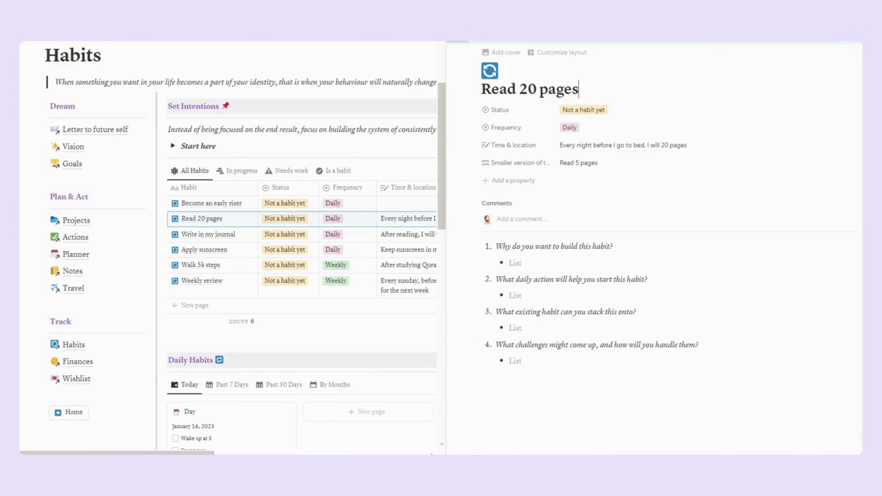
key("Escape")
Examine the Day template's options for the Habit Tracker in the Daily Habits section
scroll(282, 288, "down", 6)
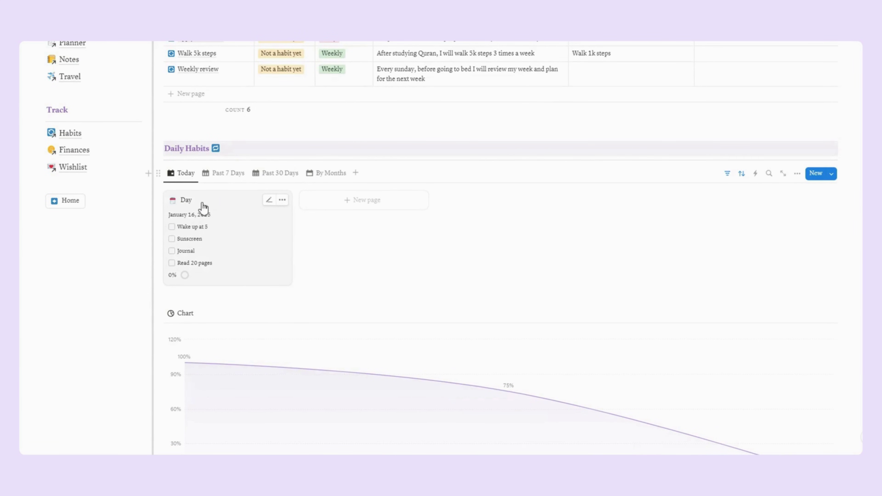
left_click(831, 174)
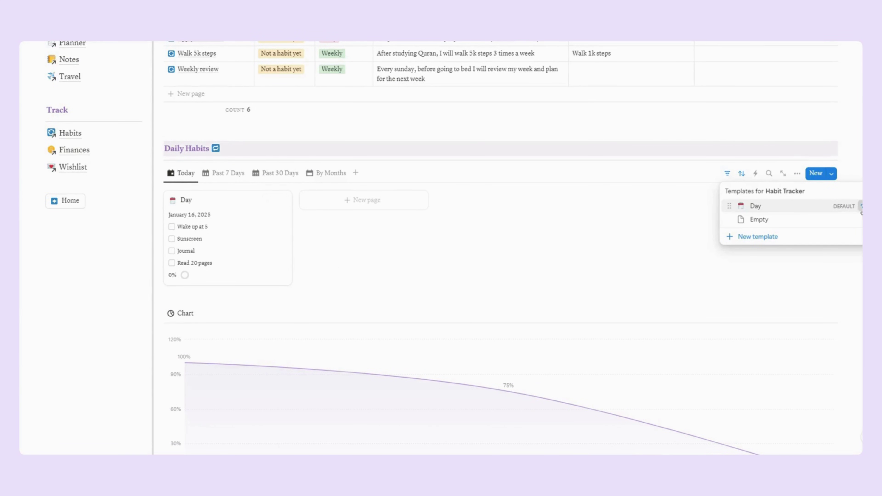
left_click(850, 211)
key("Escape")
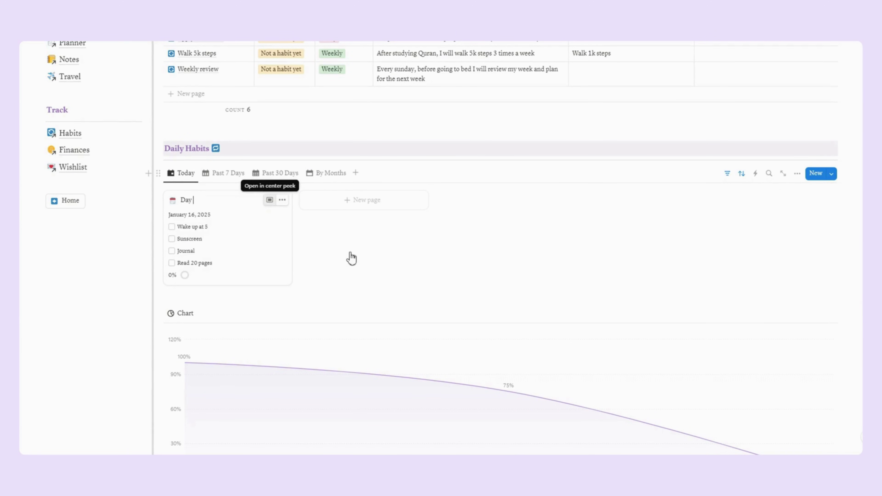
Rename the January 16, 2025 daily habit card as Day 1 and mark Wake up at 5, Sunscreen and Journal as done
type("1")
left_click(172, 227)
left_click(172, 239)
left_click(172, 251)
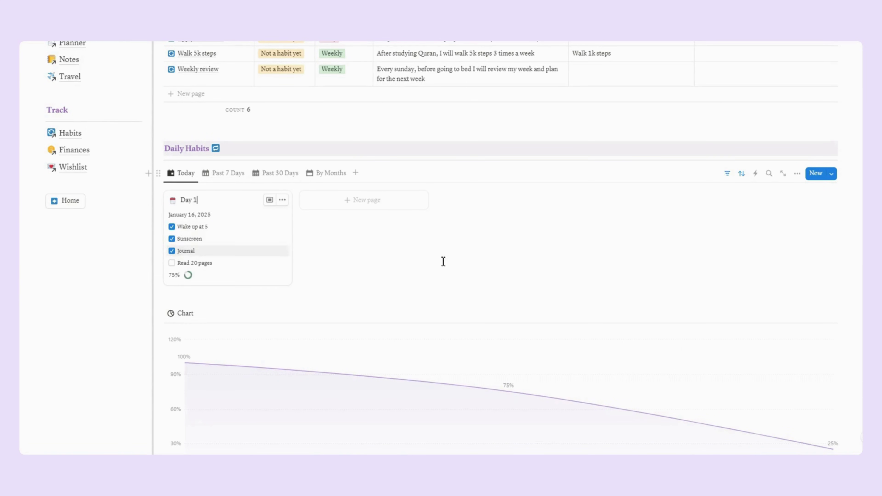
Look over the daily chart, Weekly Habits and Monthly Habits, expanding and collapsing the guide on changing habit days and frequency
scroll(511, 263, "down", 6)
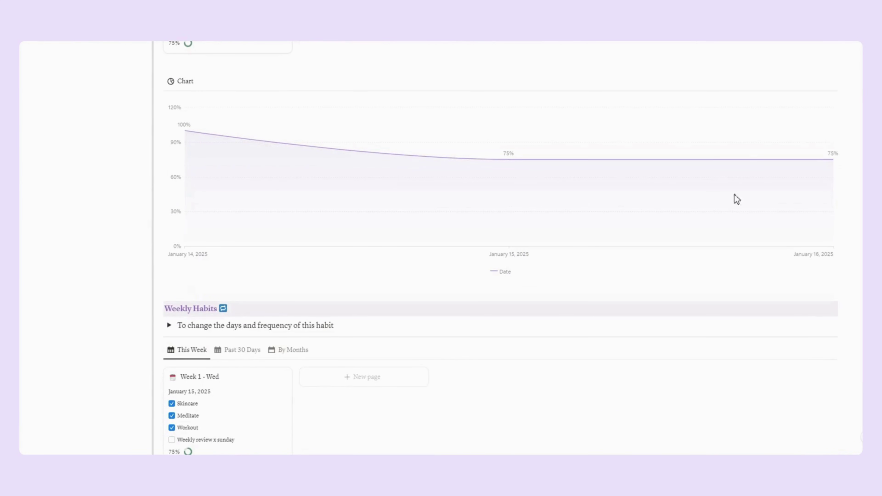
scroll(329, 262, "down", 2)
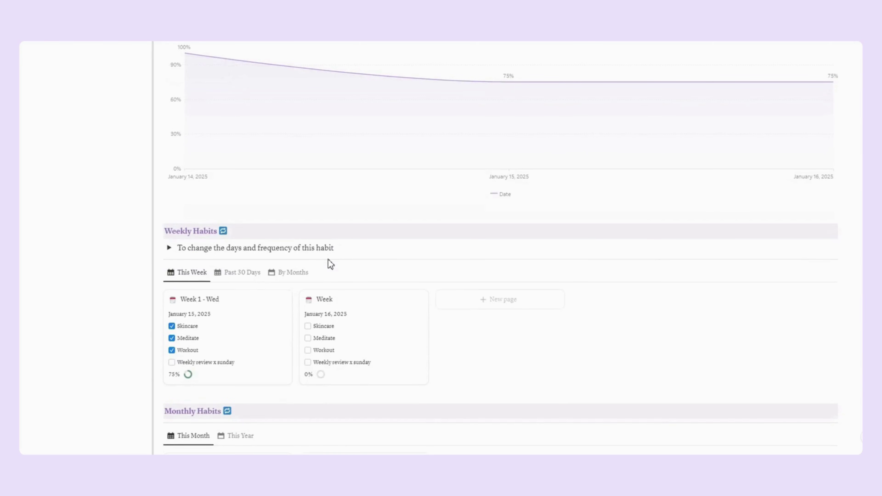
scroll(329, 261, "down", 2)
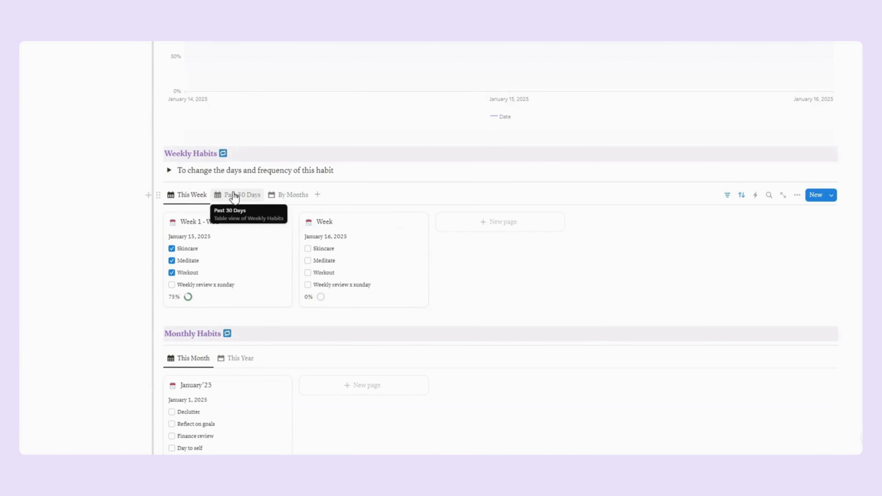
left_click(170, 171)
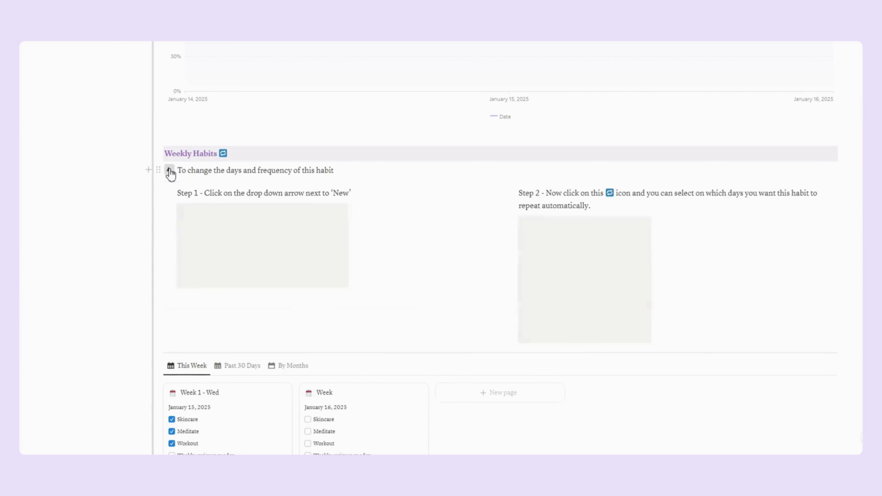
left_click(169, 171)
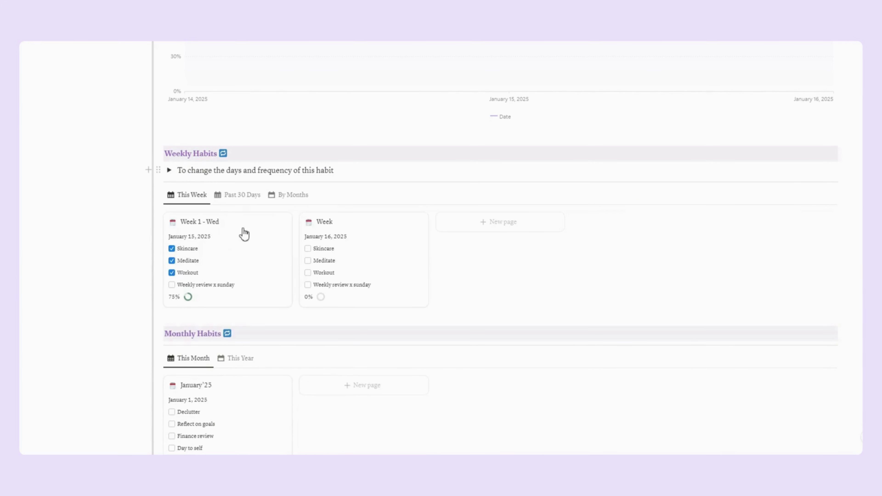
scroll(450, 272, "down", 5)
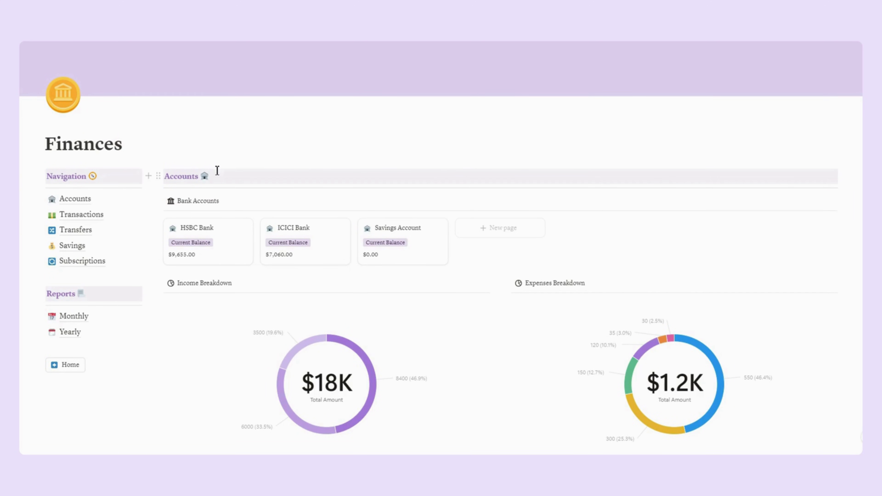
View the HSBC Bank account's details on the Finances page, and look over the Income and Expenses Breakdown charts
left_click(196, 228)
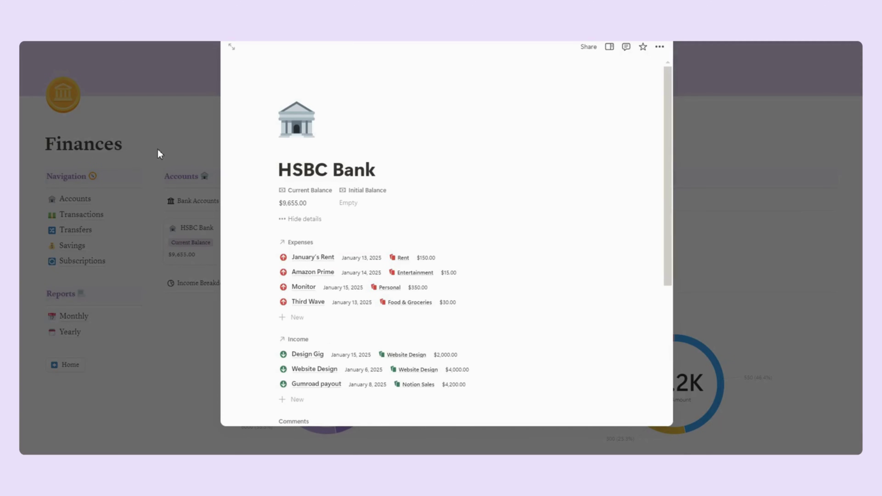
left_click(157, 152)
scroll(188, 228, "down", 6)
scroll(380, 204, "up", 2)
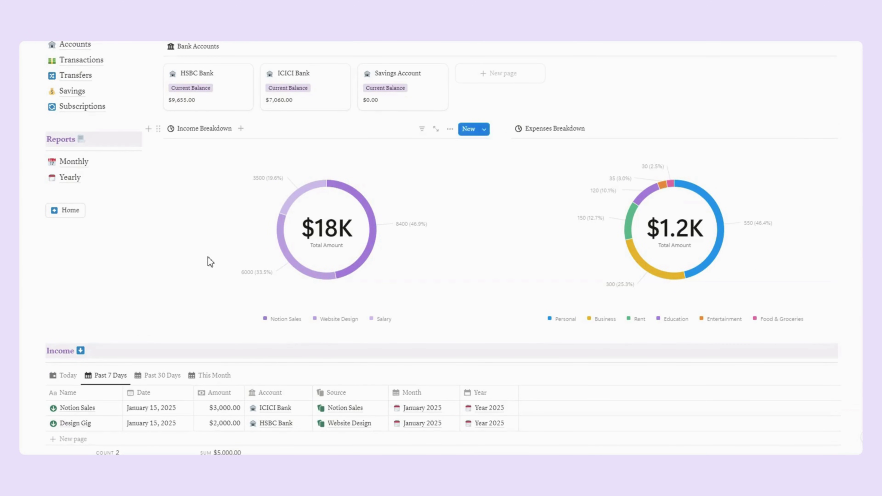
View the Notion Sales entry in the Income table and look over the Expenses table for the past 7 days
scroll(143, 259, "down", 2)
scroll(144, 258, "down", 2)
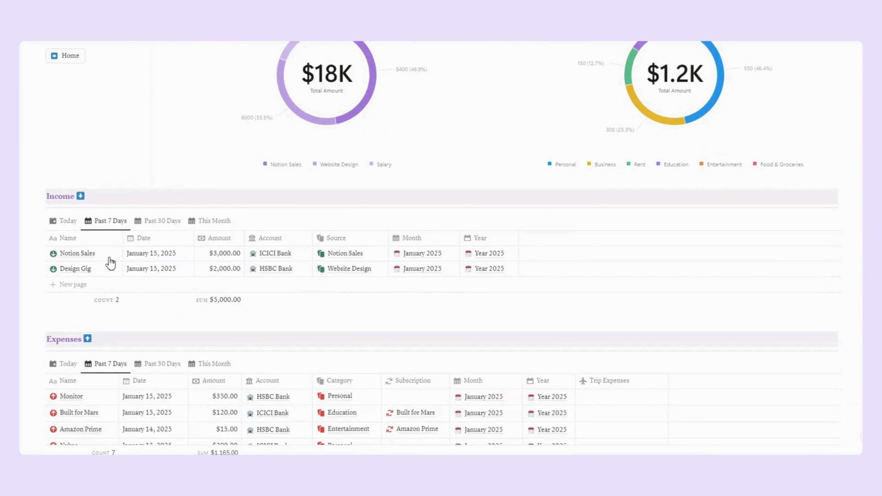
left_click(108, 253)
key("Escape")
scroll(206, 214, "down", 4)
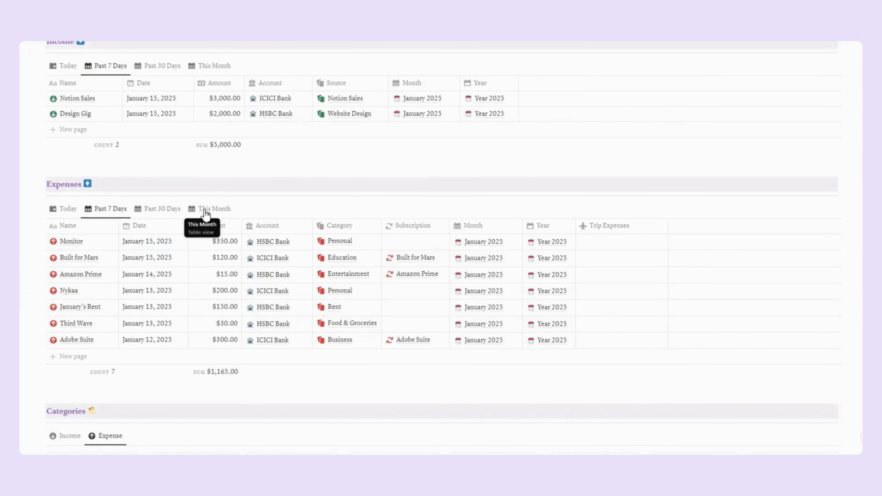
Show the income categories in the Categories section of the Finances page
scroll(205, 215, "down", 2)
scroll(205, 214, "down", 4)
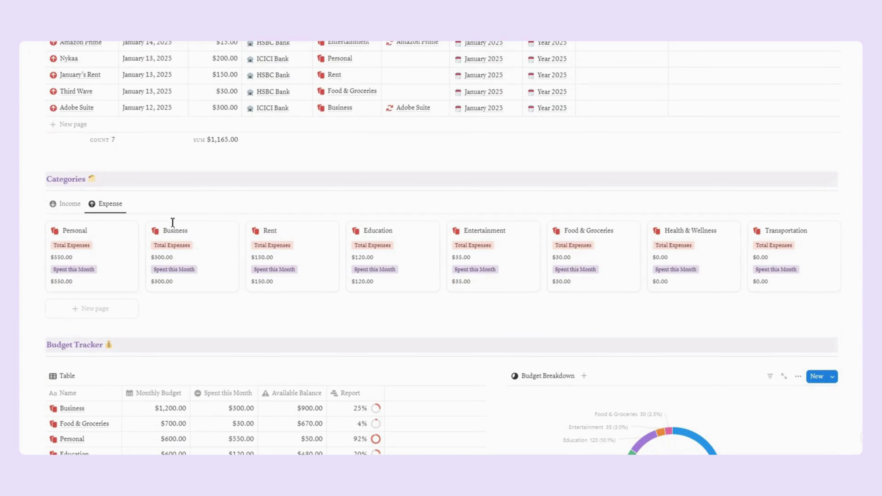
left_click(65, 204)
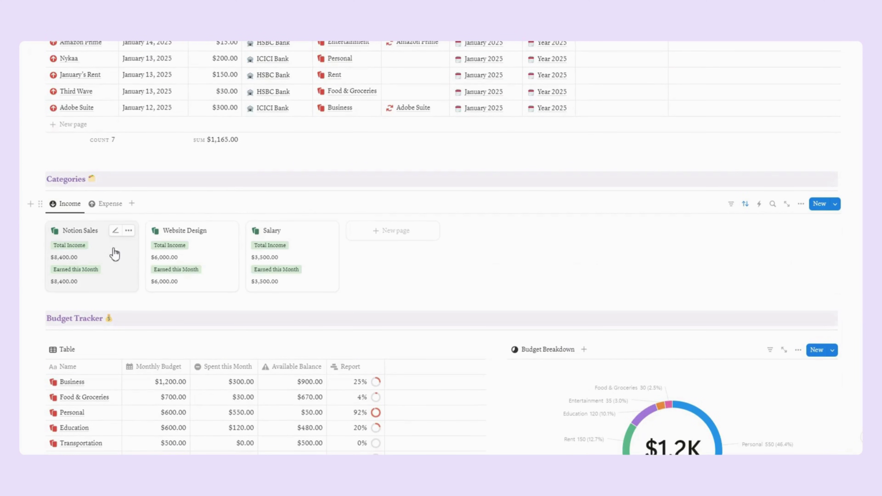
Switch the Categories section between the expense and income categories, and look over the Budget Tracker
left_click(105, 208)
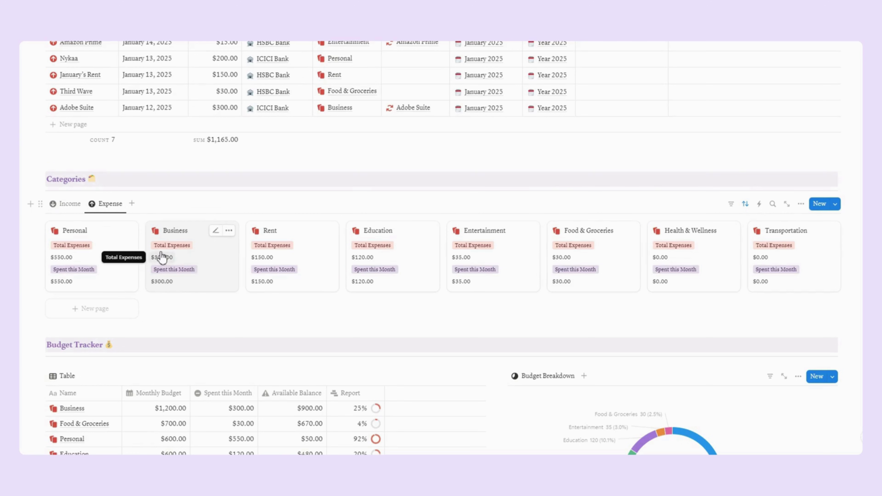
left_click(63, 207)
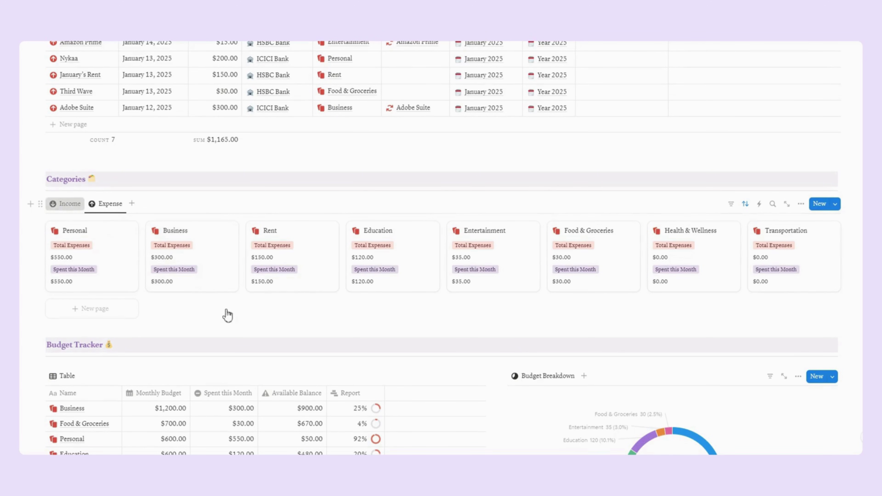
scroll(214, 327, "down", 3)
scroll(215, 332, "down", 2)
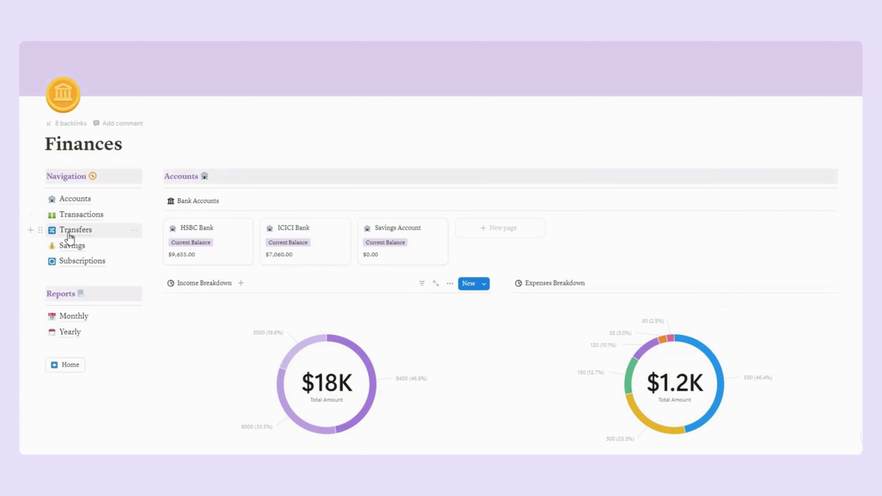
View the Transfers page and the in-progress savings funds on the Savings page
left_click(70, 237)
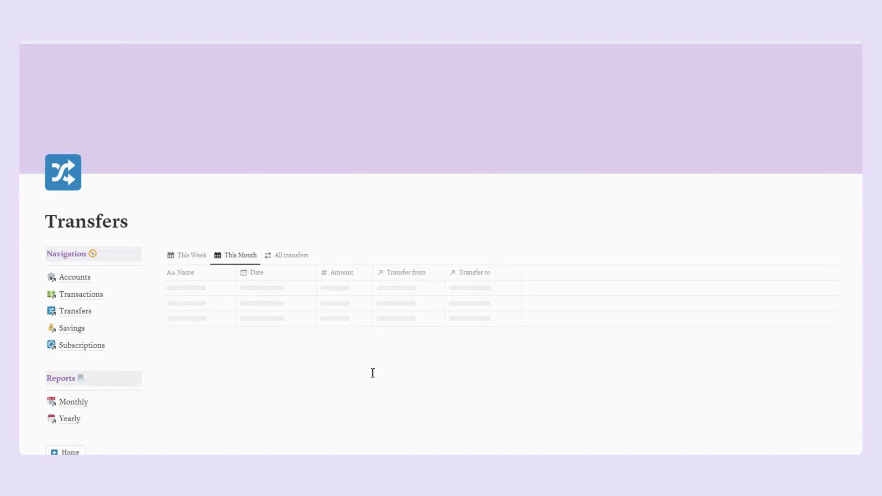
left_click(66, 330)
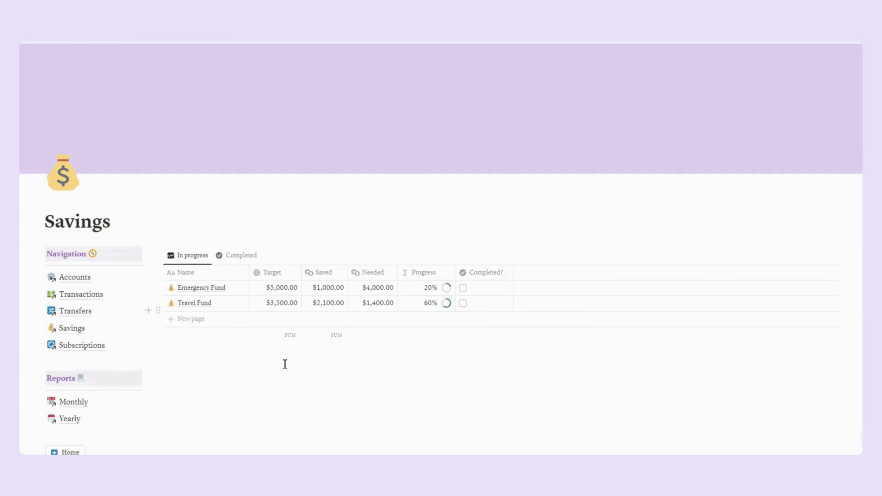
scroll(285, 362, "down", 3)
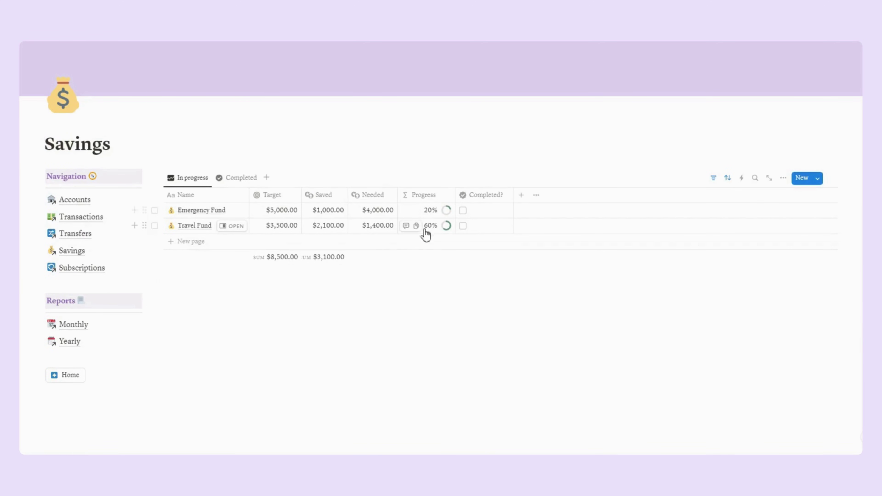
Look over the active subscriptions on the Subscriptions page, checking the status options for Amazon Prime without changing them
left_click(72, 269)
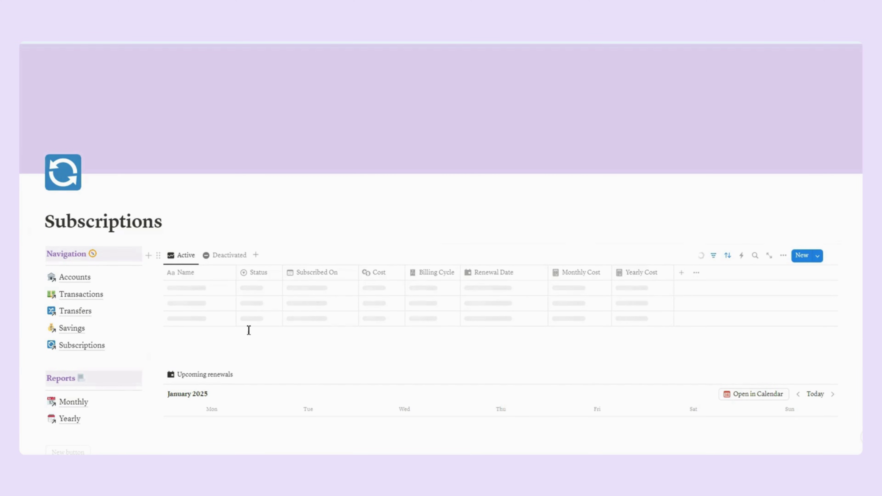
scroll(248, 334, "down", 2)
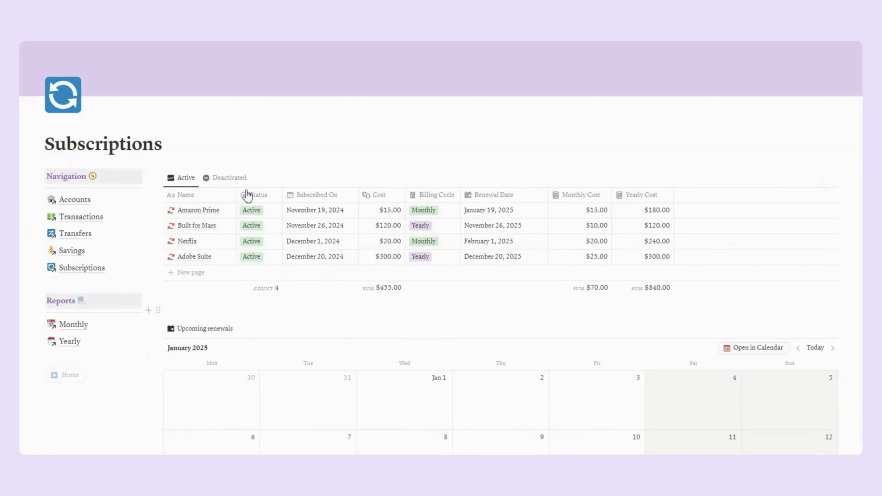
left_click(265, 215)
key("Escape")
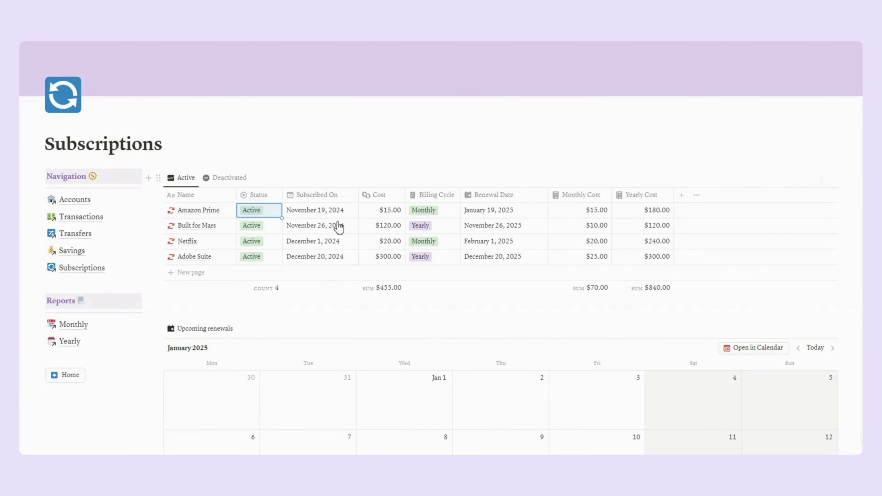
Switch Amazon Prime's billing cycle to Yearly and back to Monthly
left_click(432, 218)
left_click(435, 254)
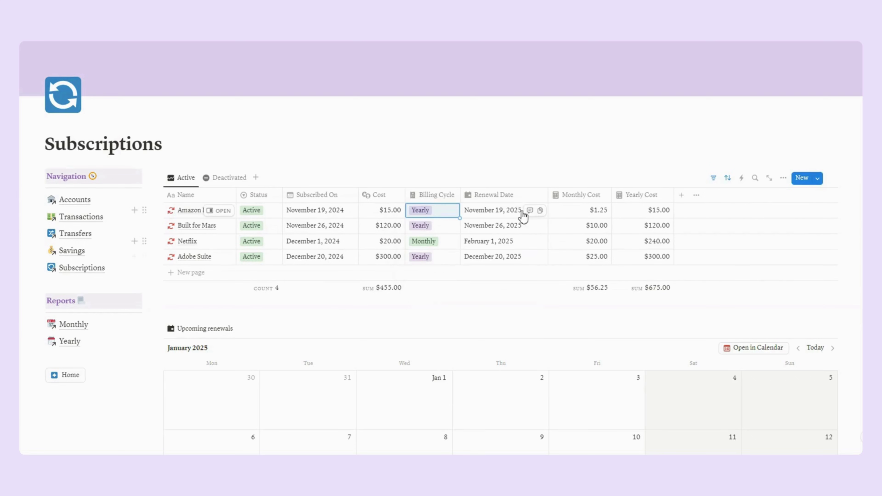
left_click(434, 215)
left_click(433, 240)
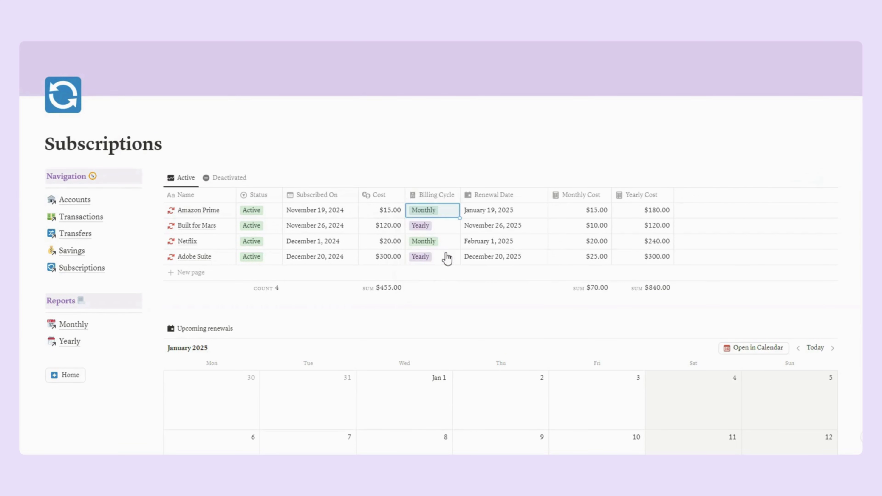
Look over the Upcoming renewals calendar and view the Monthly report for 2025
scroll(244, 315, "down", 5)
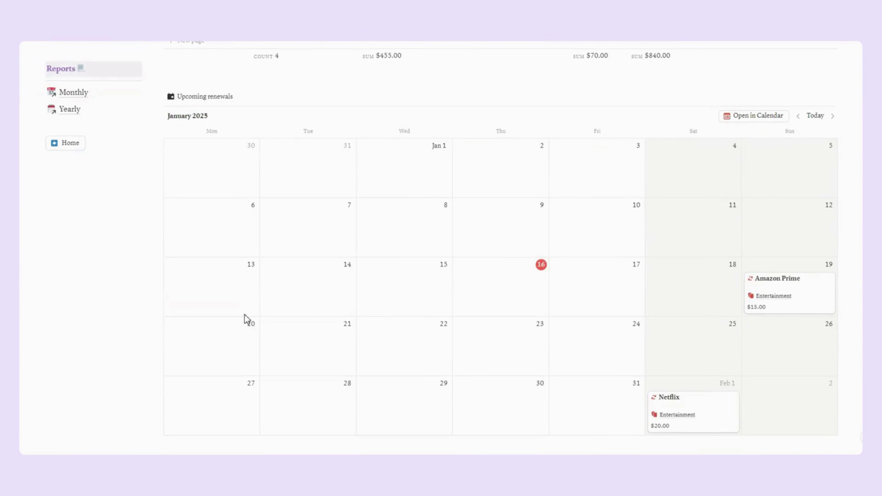
scroll(114, 272, "up", 3)
left_click(77, 249)
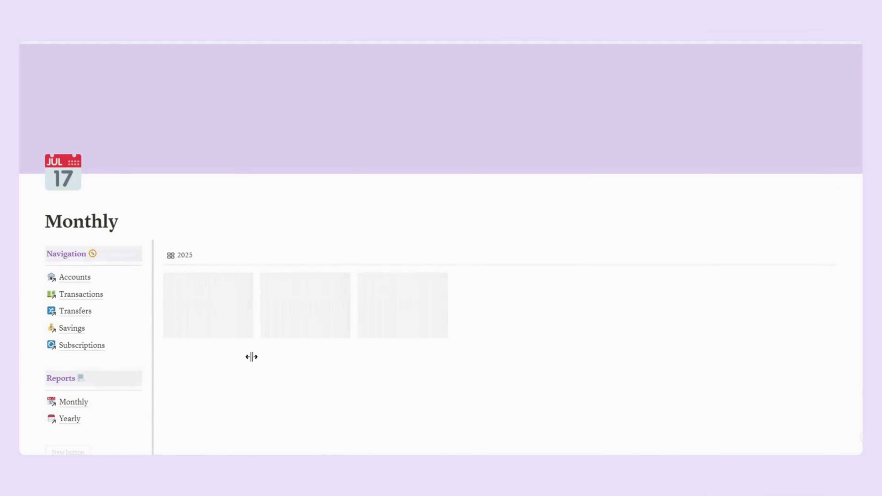
scroll(231, 342, "down", 2)
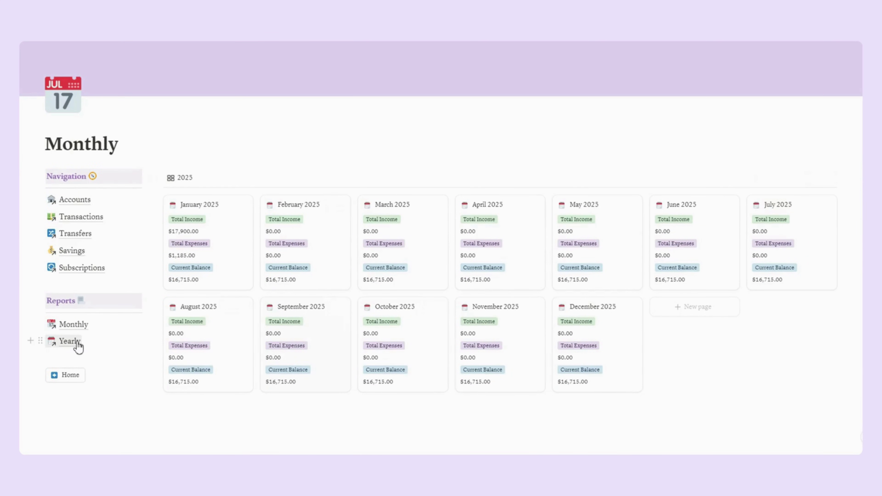
View the Yearly report and return to the Design Your Life home page
left_click(69, 341)
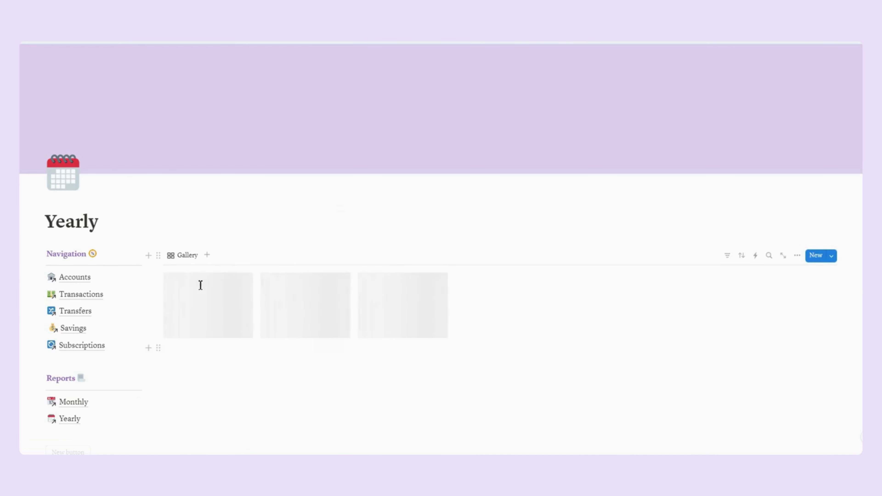
scroll(220, 349, "down", 1)
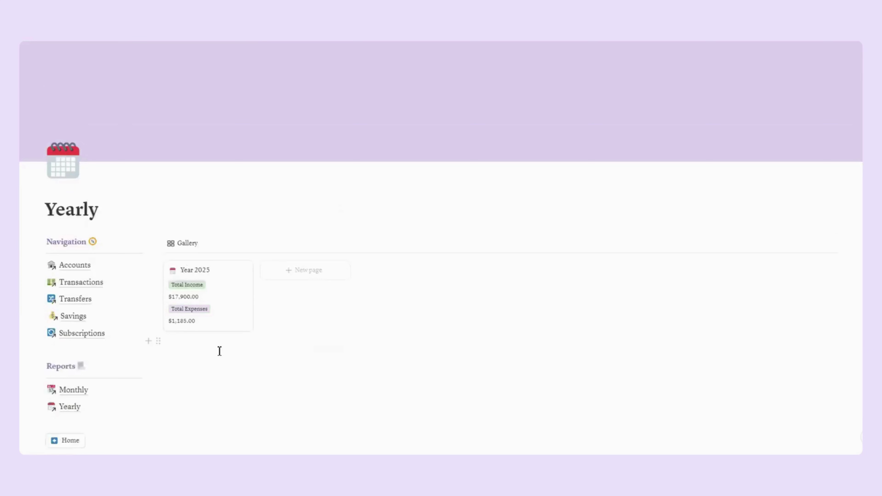
scroll(219, 351, "down", 3)
left_click(90, 372)
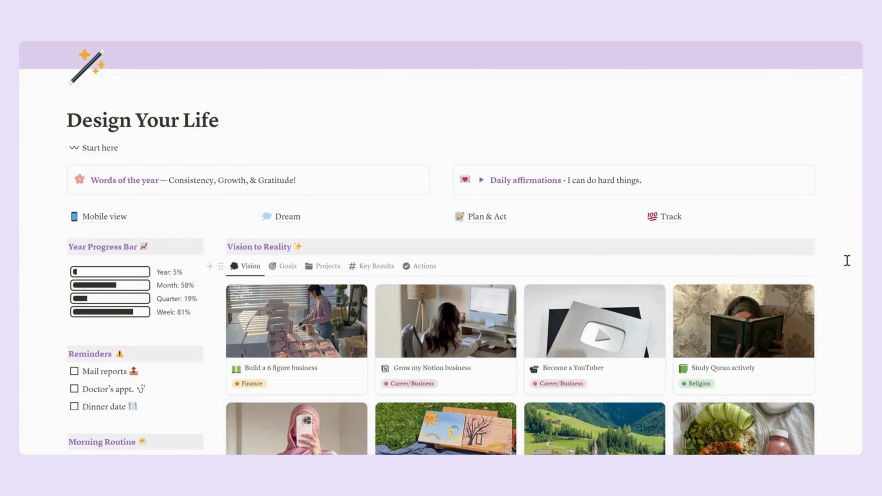